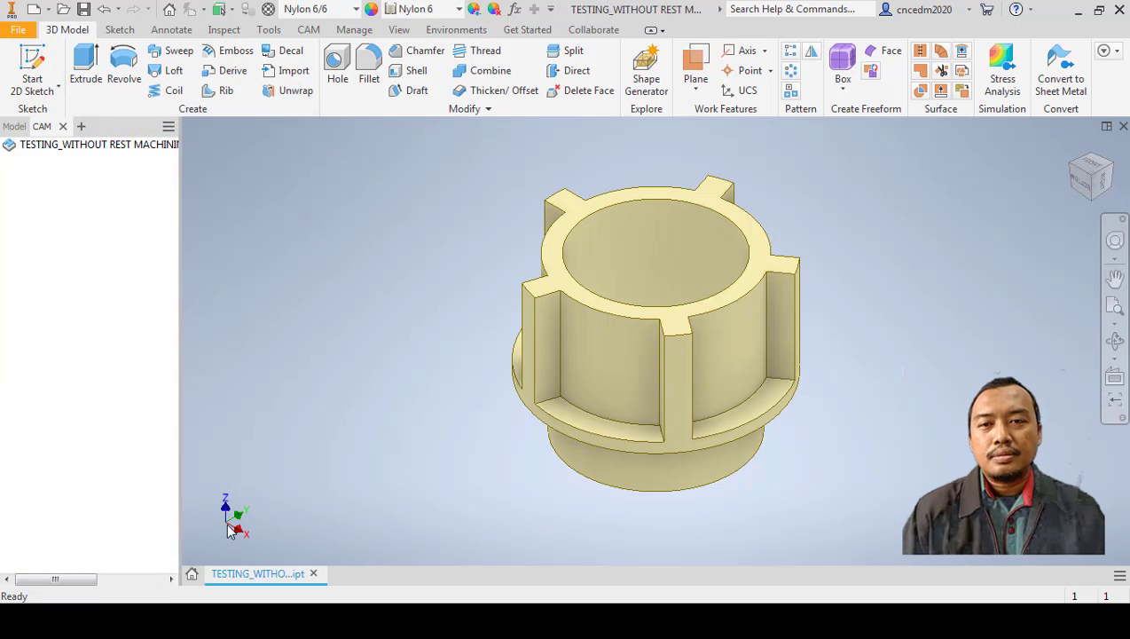
- Create a new CAM setup for the part with the Milling operation type and no machine assigned
click(308, 31)
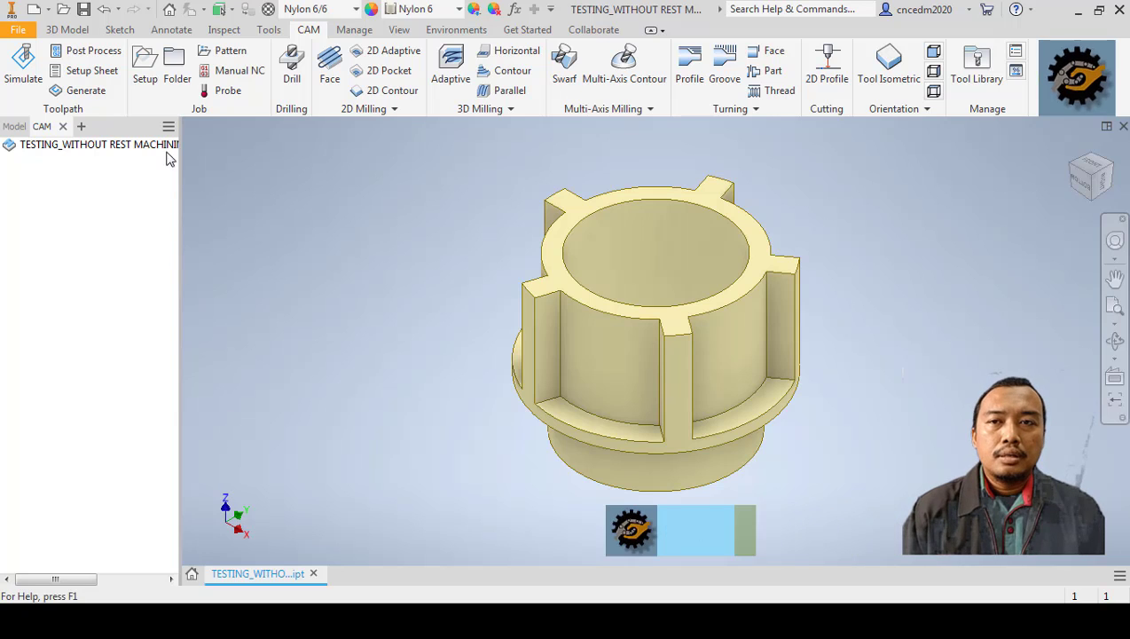
click(145, 80)
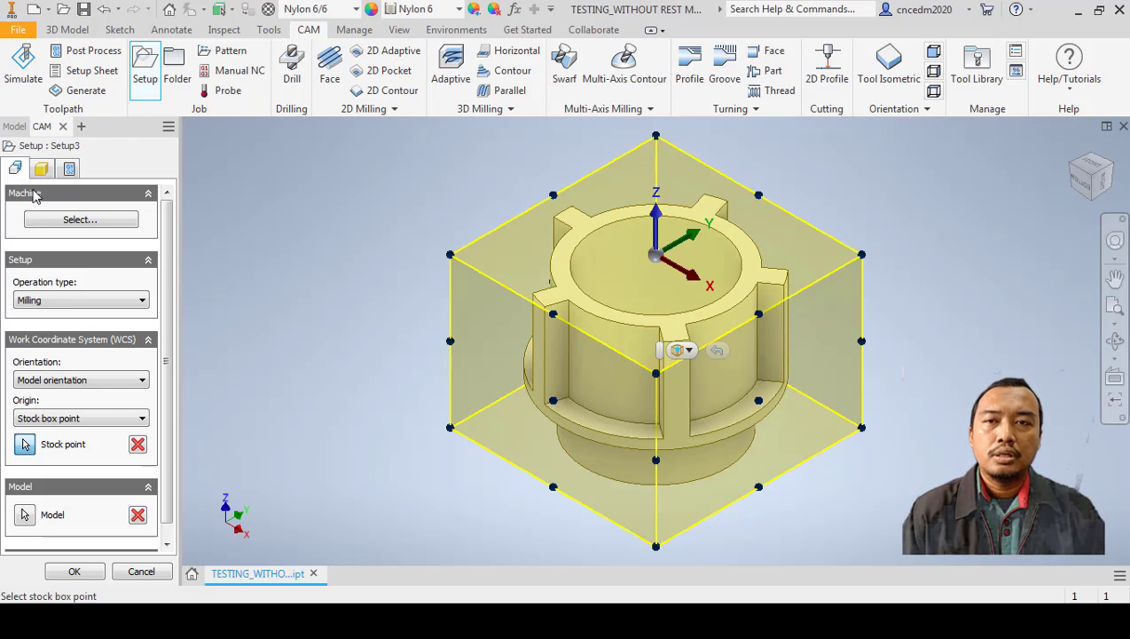
mouse_move(36, 200)
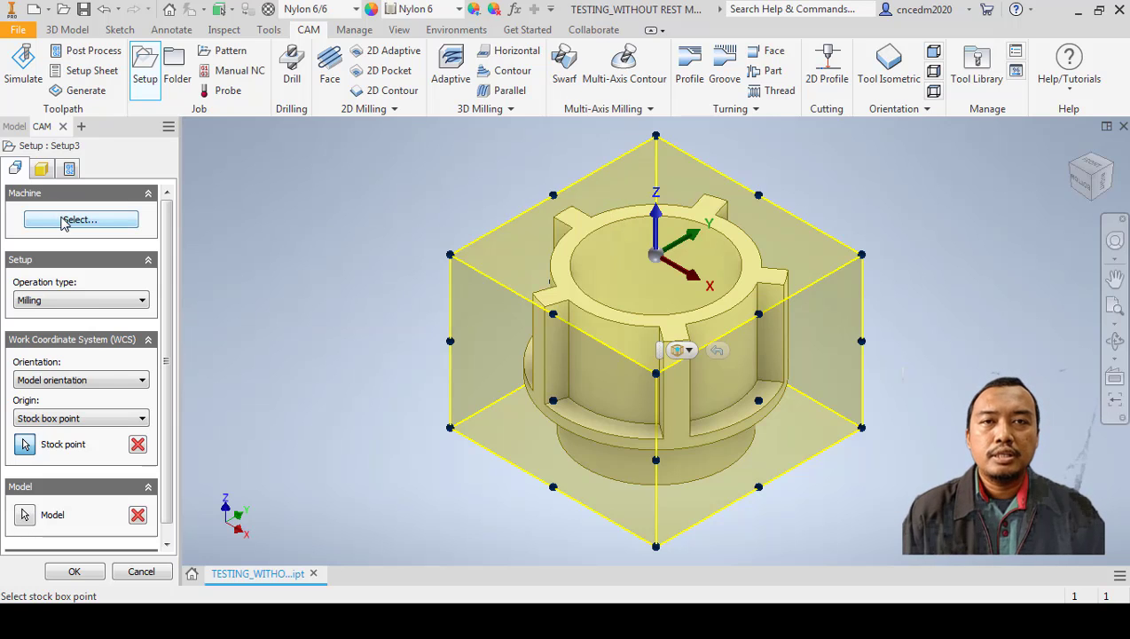
click(62, 221)
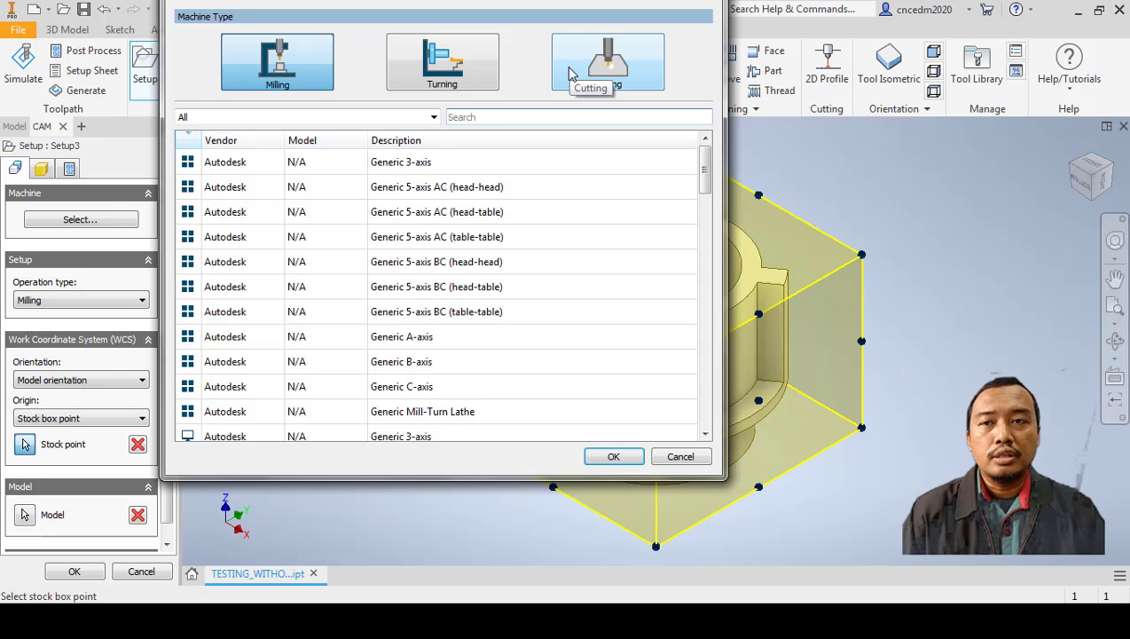
click(680, 457)
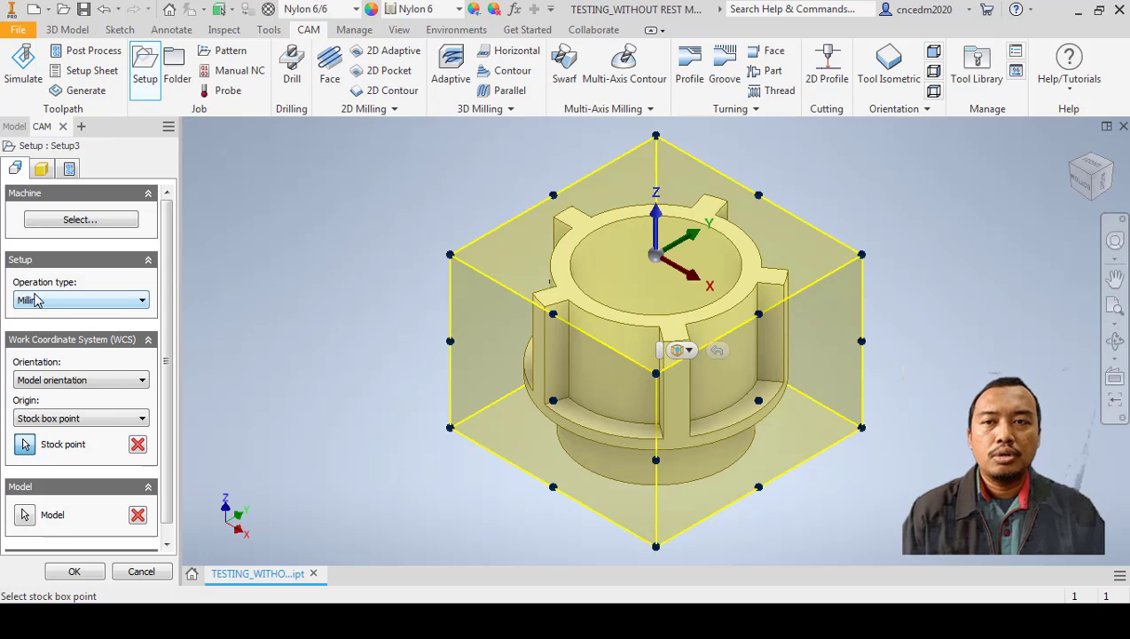
click(35, 301)
click(35, 316)
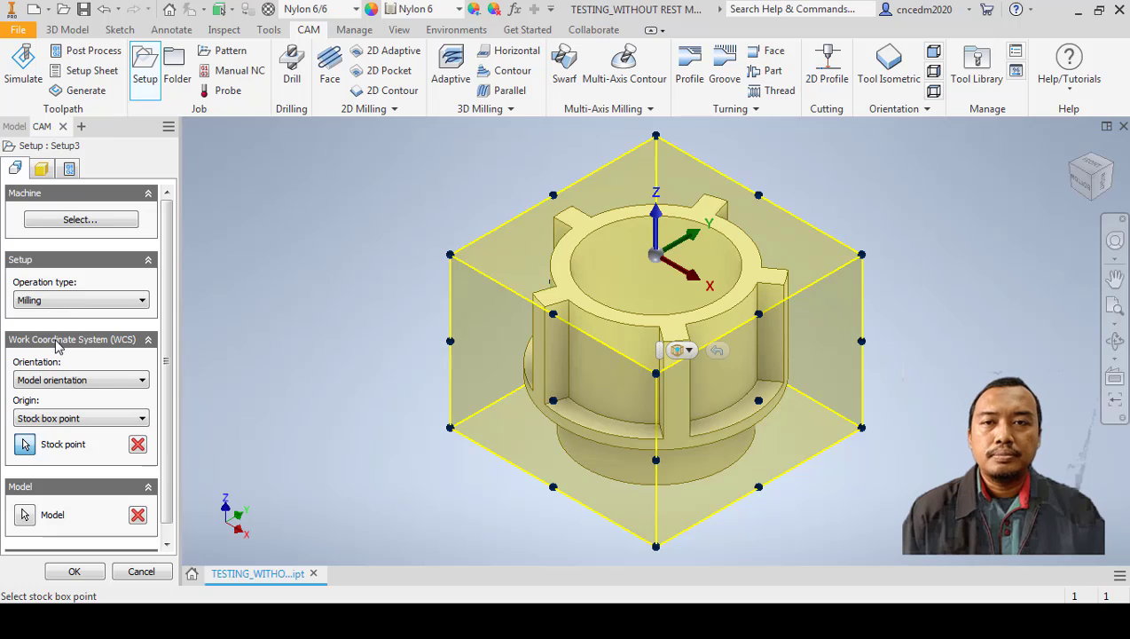
- Set the work coordinate origin to the stock box point at the centre of the stock's top face
click(63, 420)
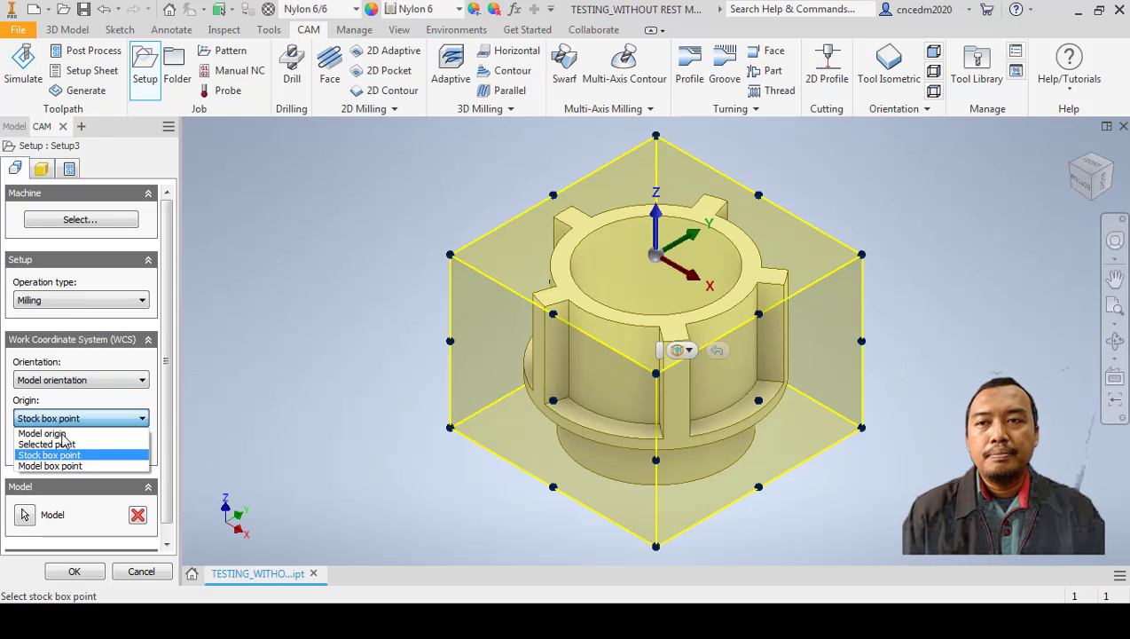
click(75, 452)
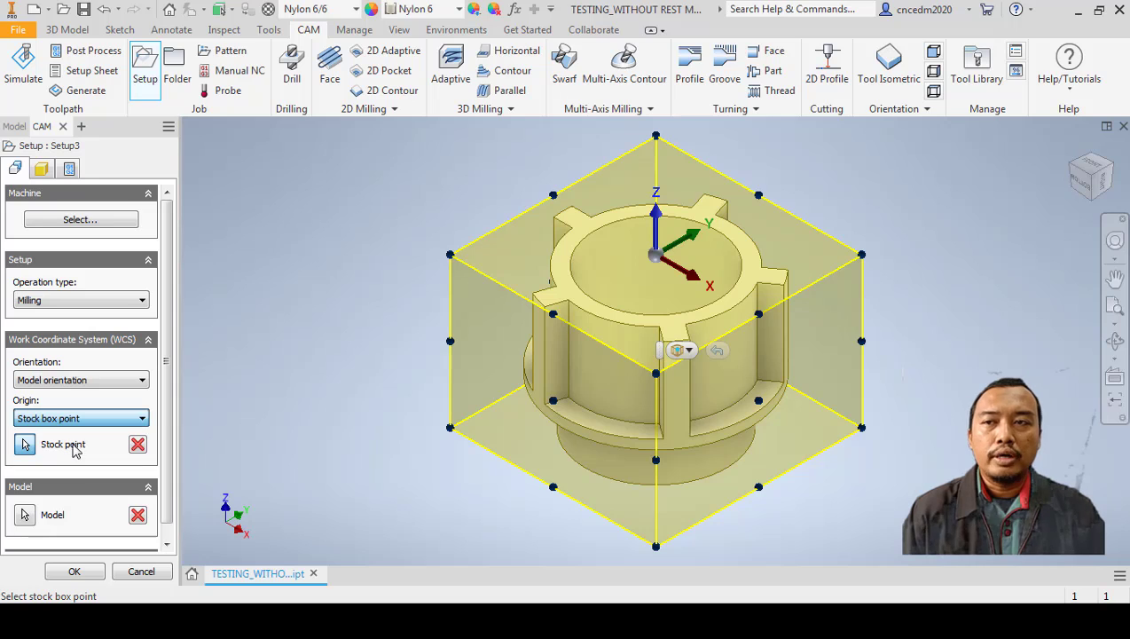
click(449, 253)
click(553, 195)
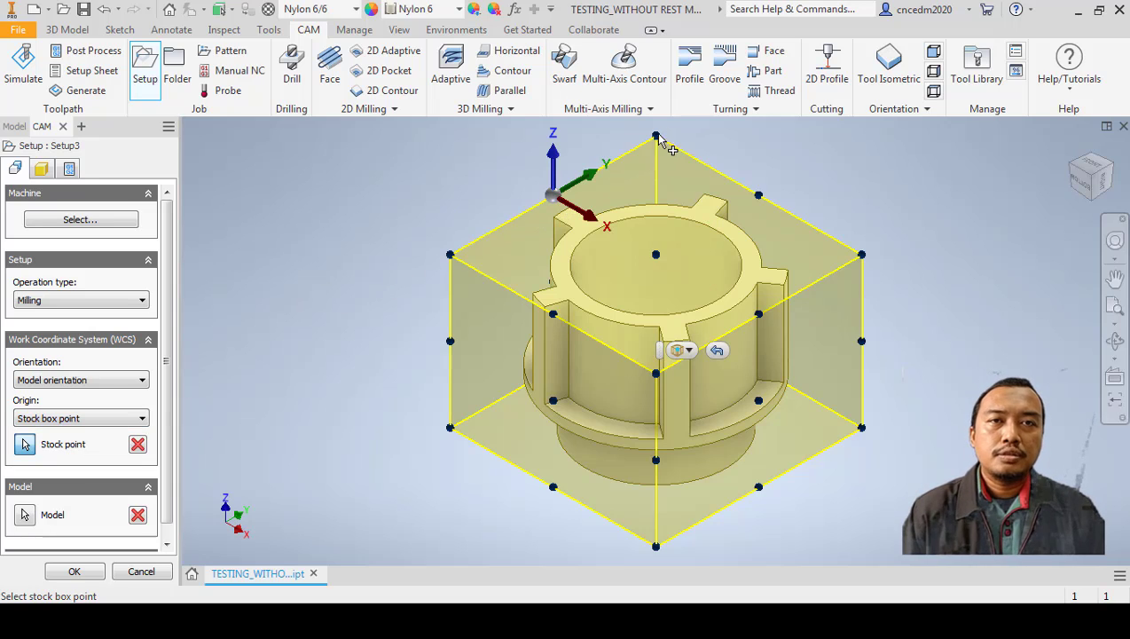
click(655, 136)
click(657, 256)
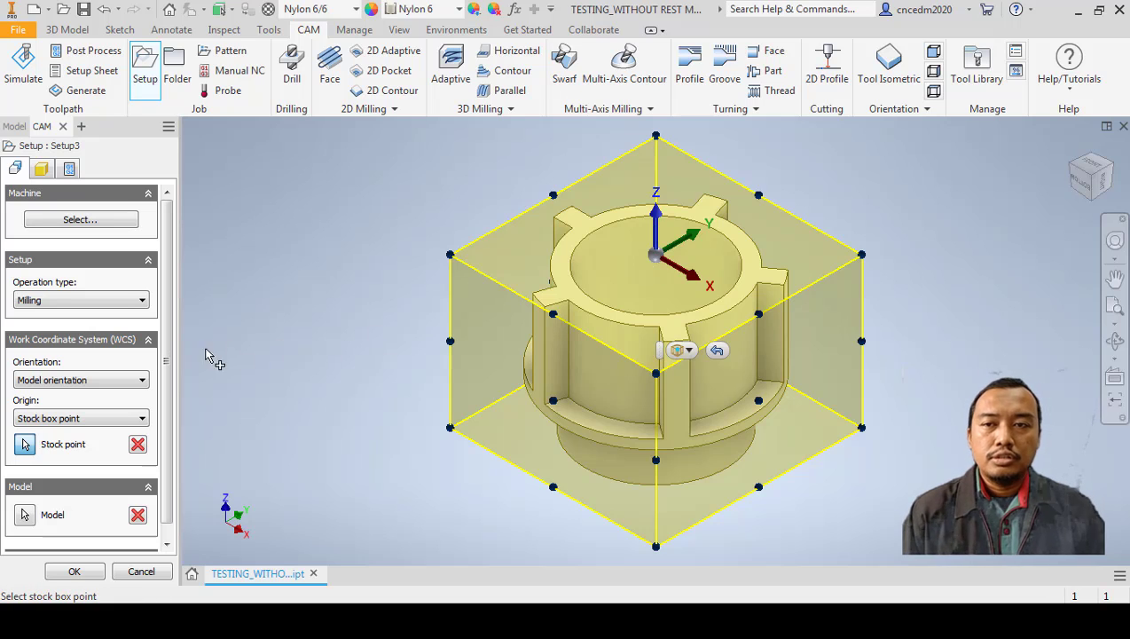
mouse_move(71, 382)
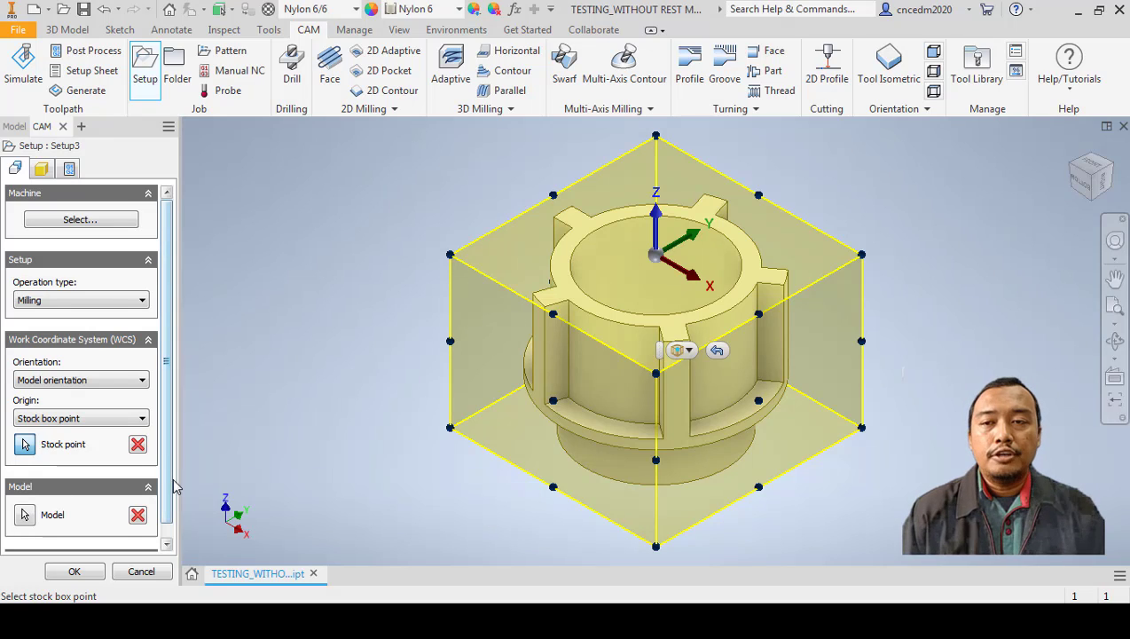
scroll(174, 486, down, 2)
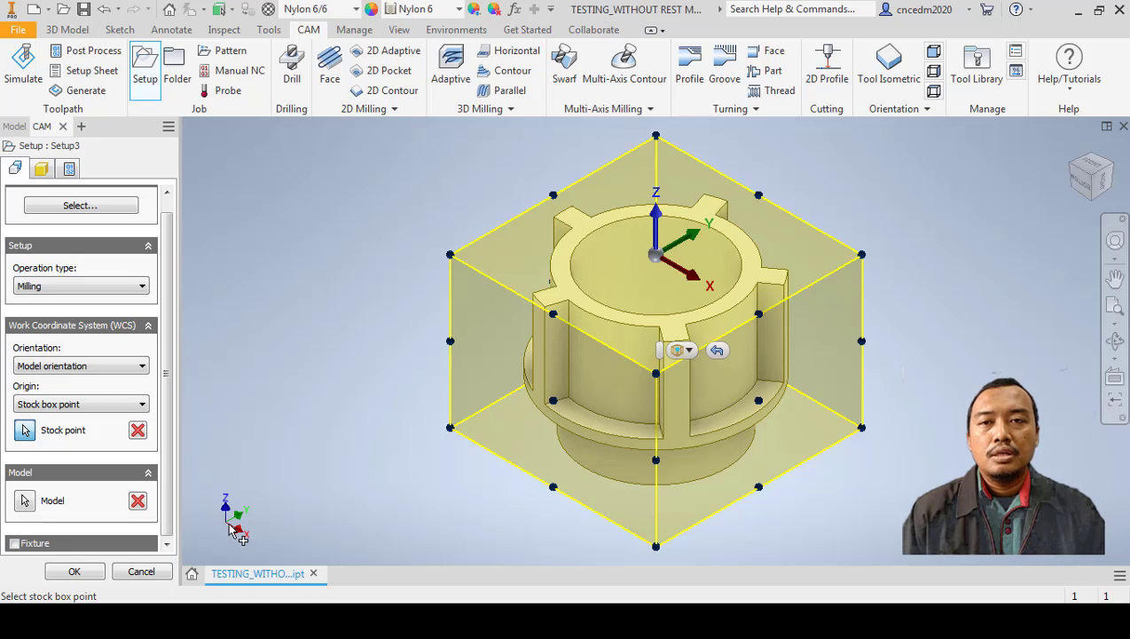
- Define the stock as a relative size cylinder with a 2 mm radial offset and 1 mm frontside offset, and accept the setup
click(48, 173)
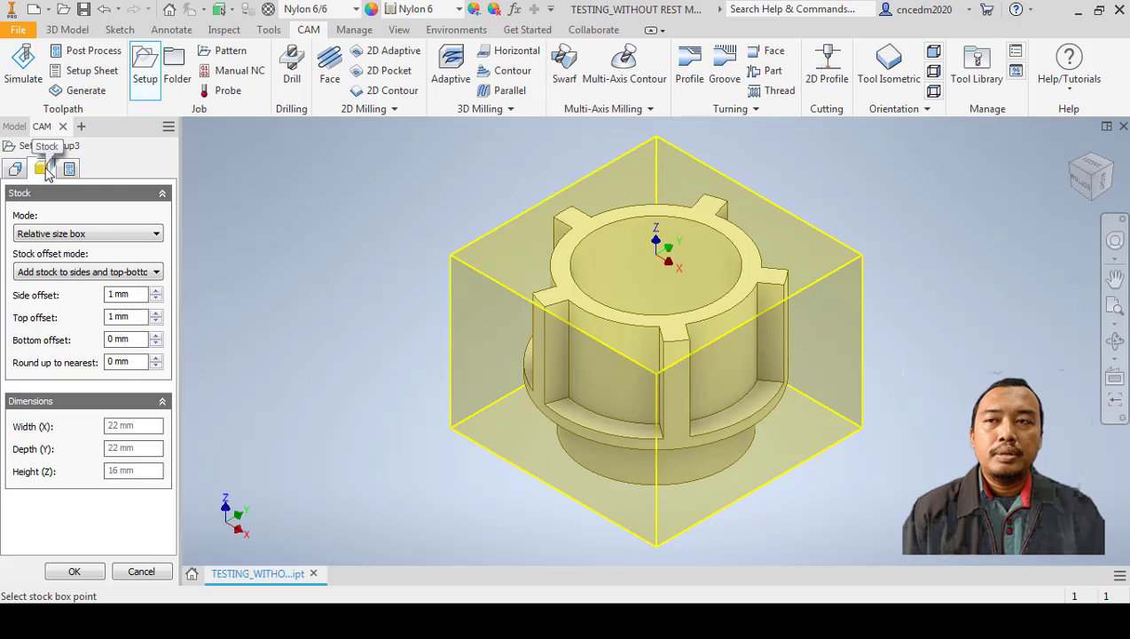
click(58, 233)
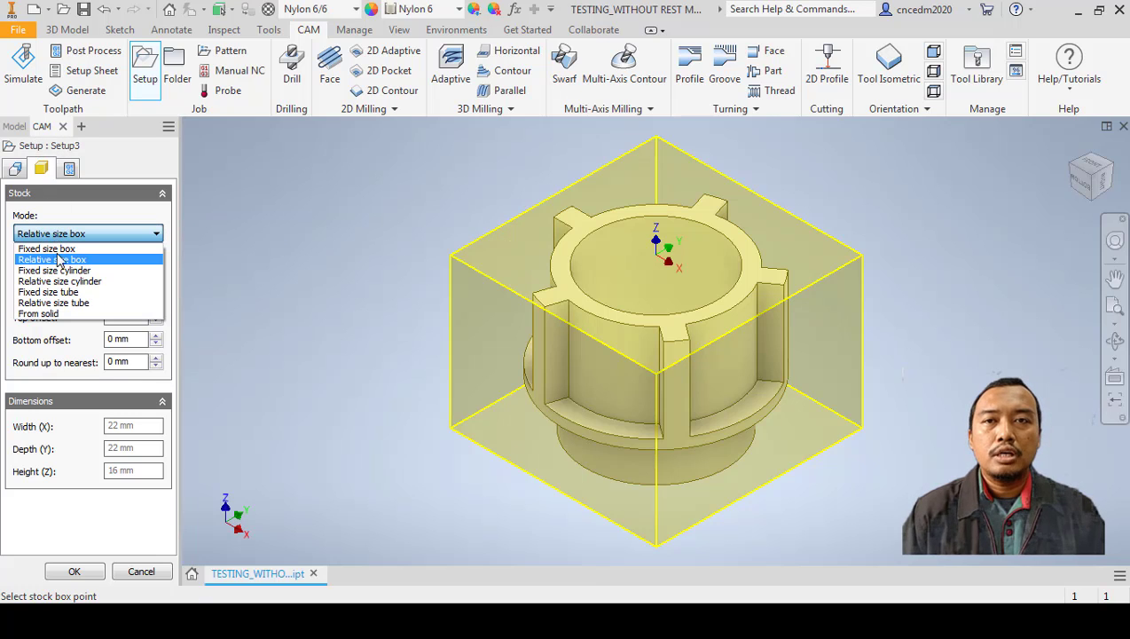
click(62, 280)
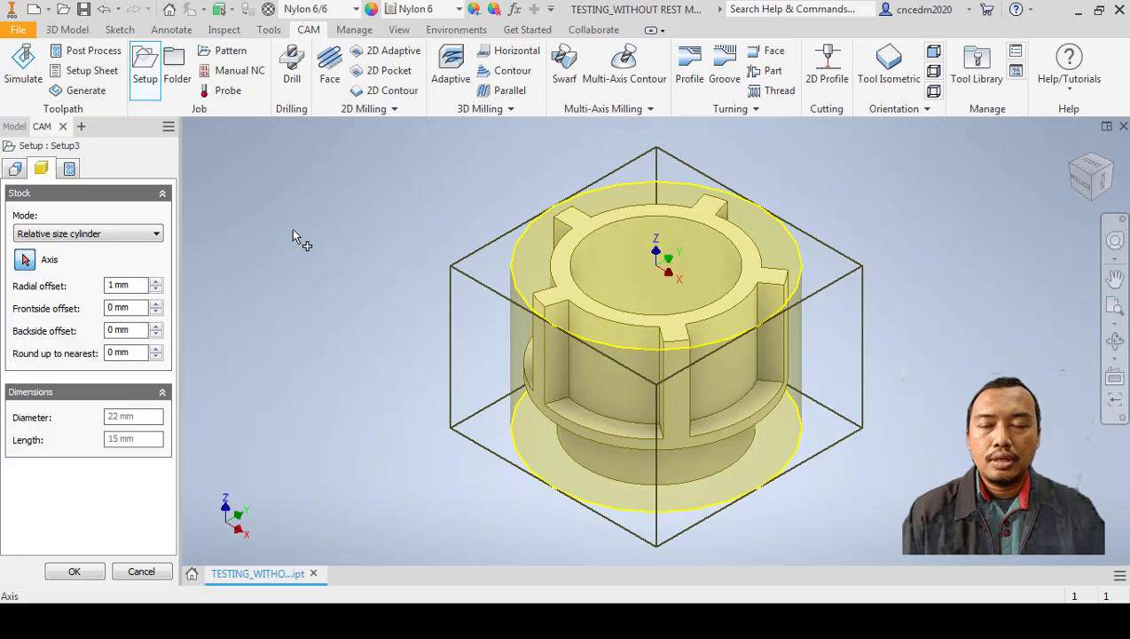
double_click(120, 288)
text(2)
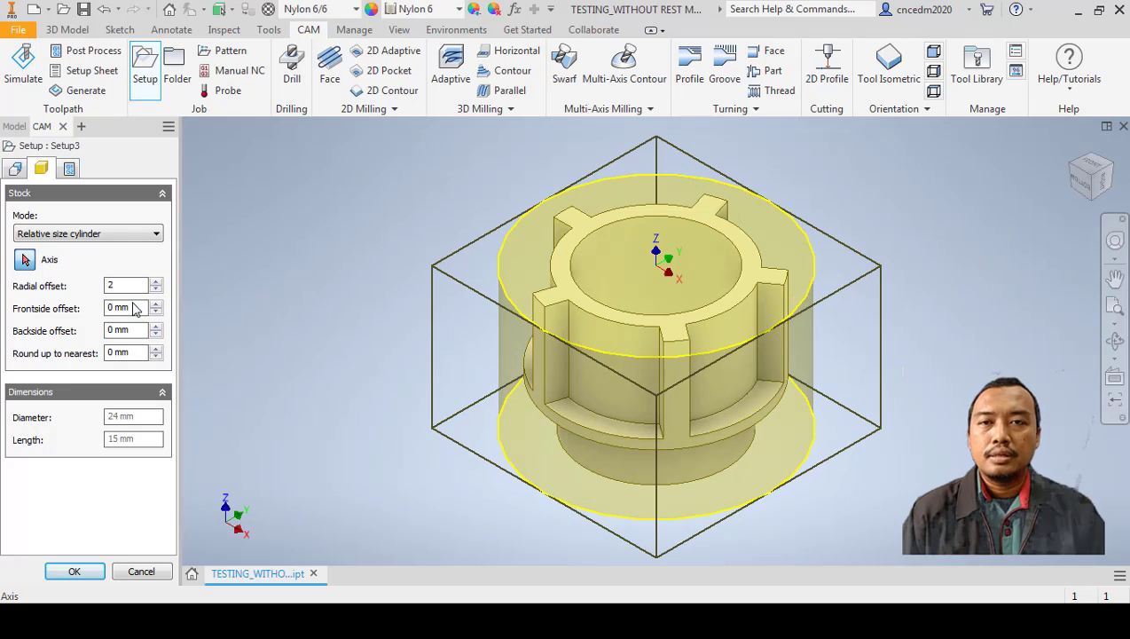
click(133, 307)
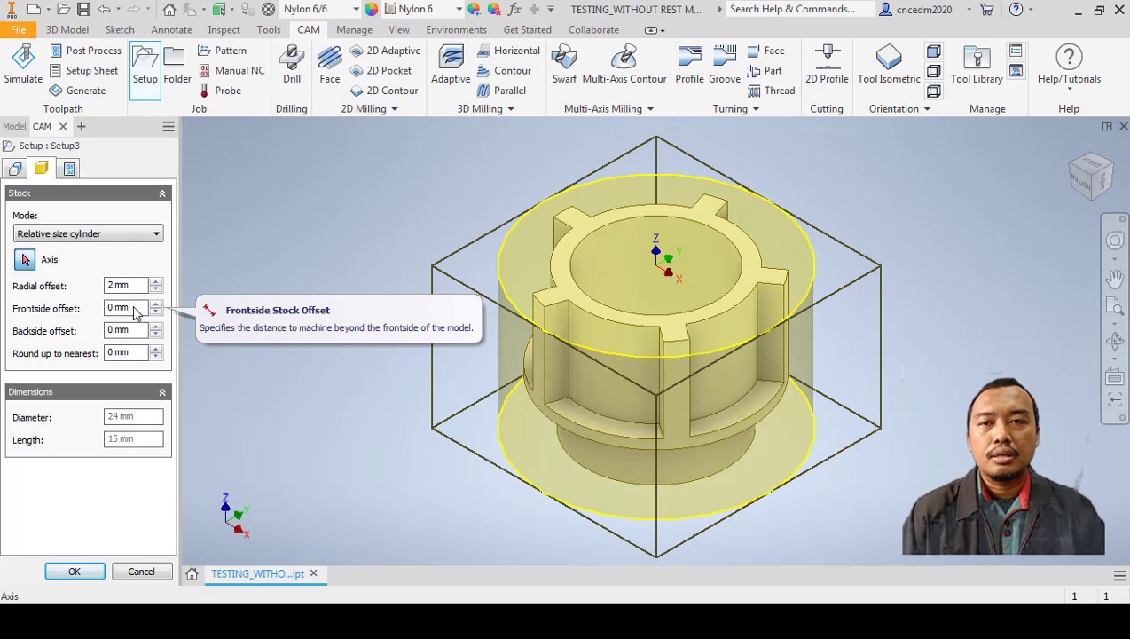
double_click(133, 308)
text(1)
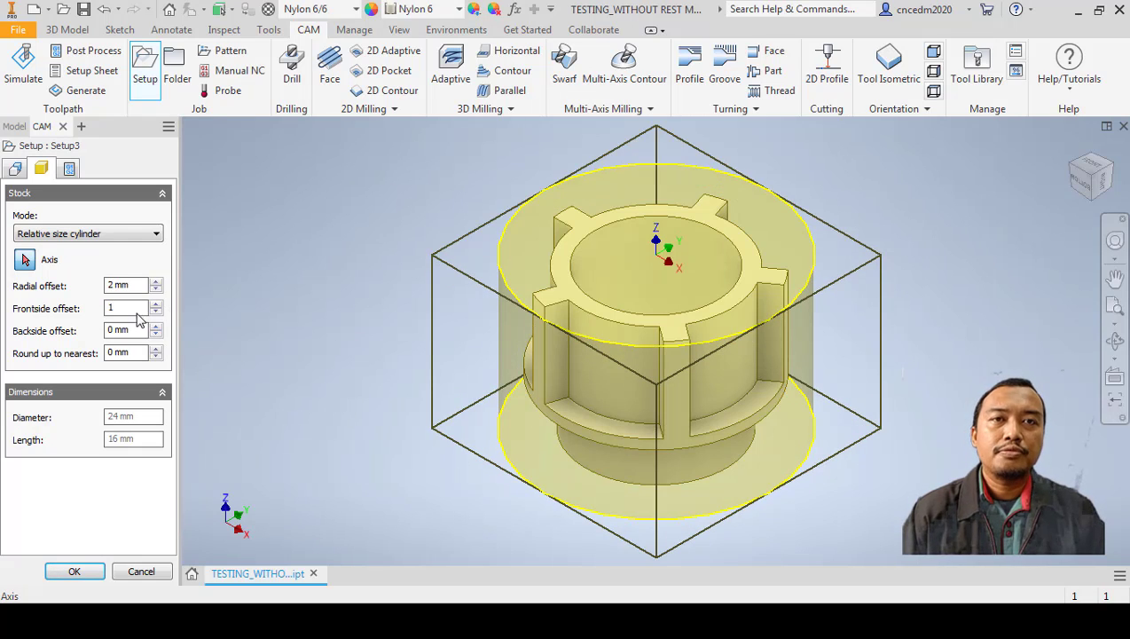
click(138, 332)
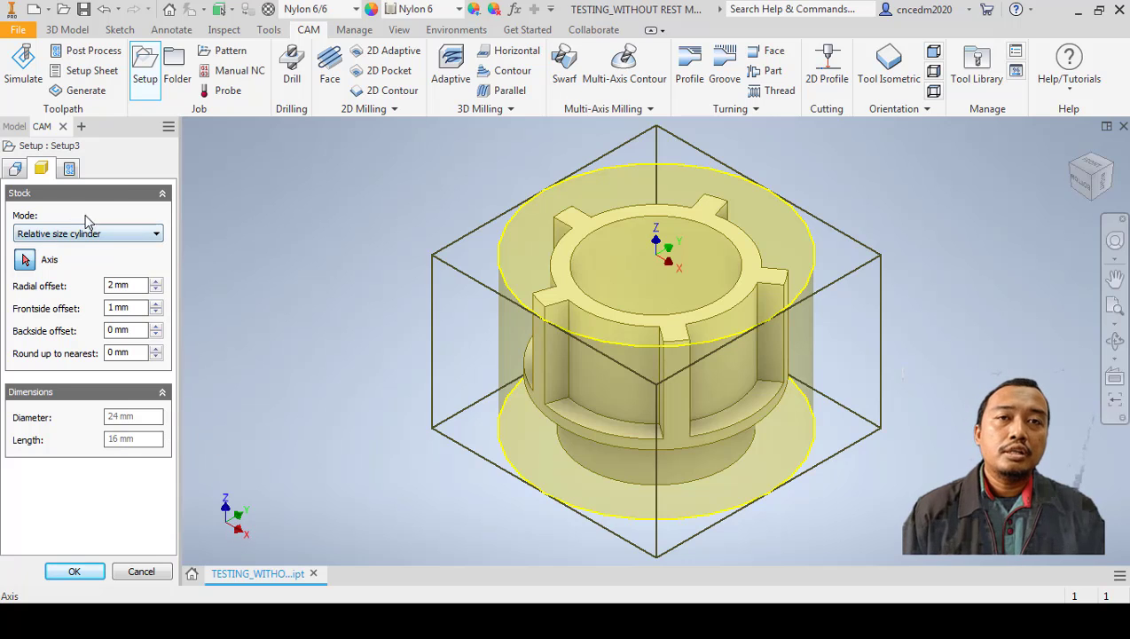
click(70, 174)
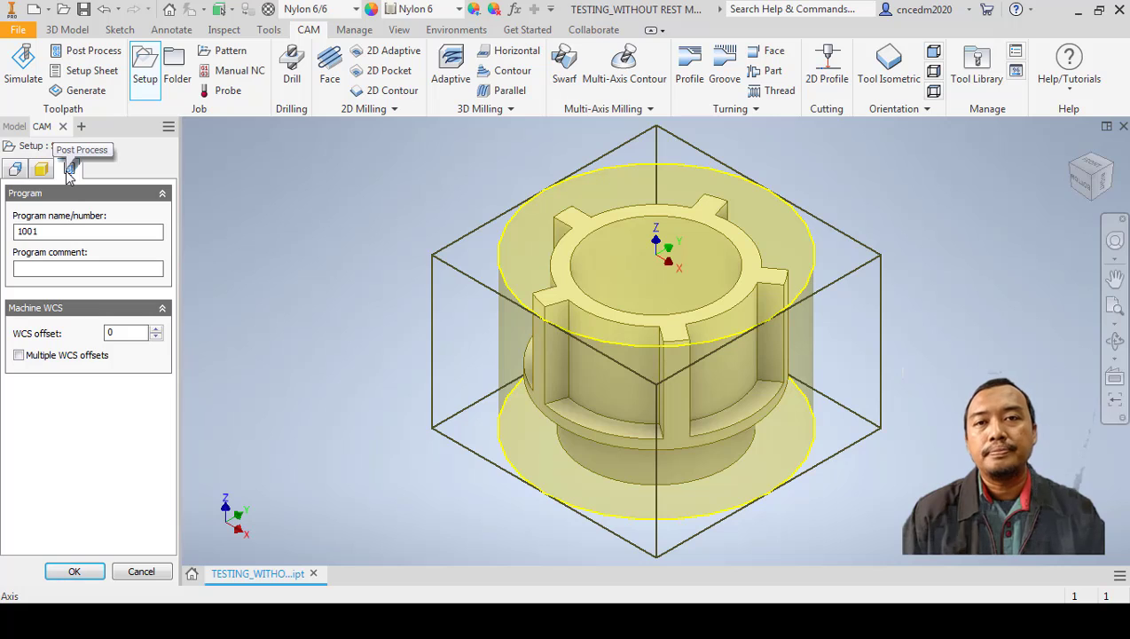
click(74, 571)
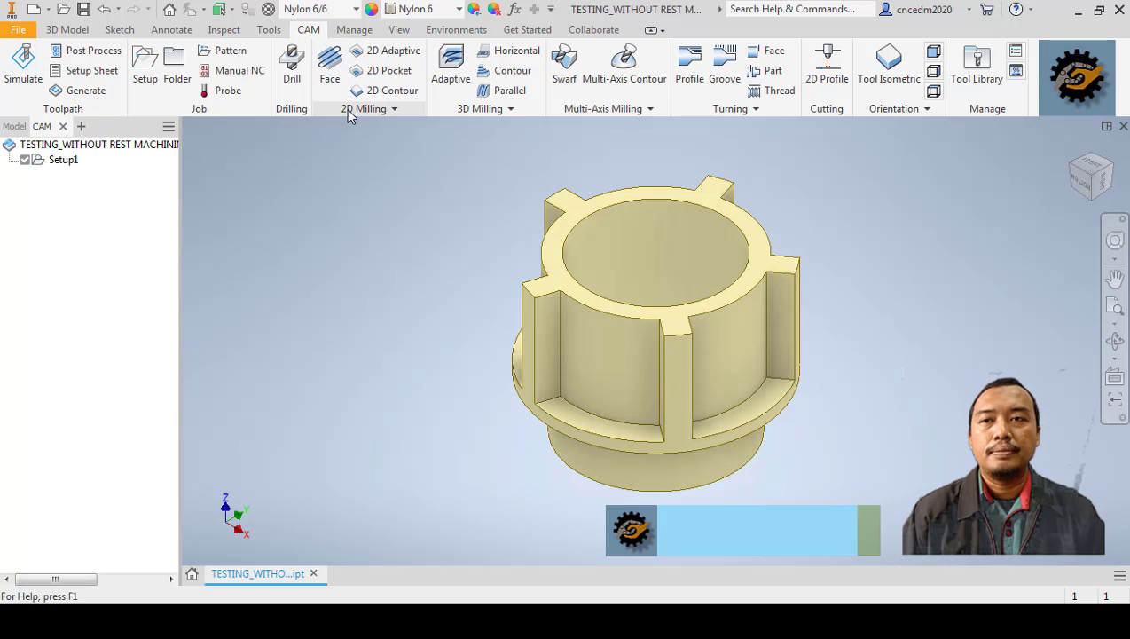
- Start a Face milling operation and list the flat mills in the tool library down to the 16 mm sizes
click(329, 63)
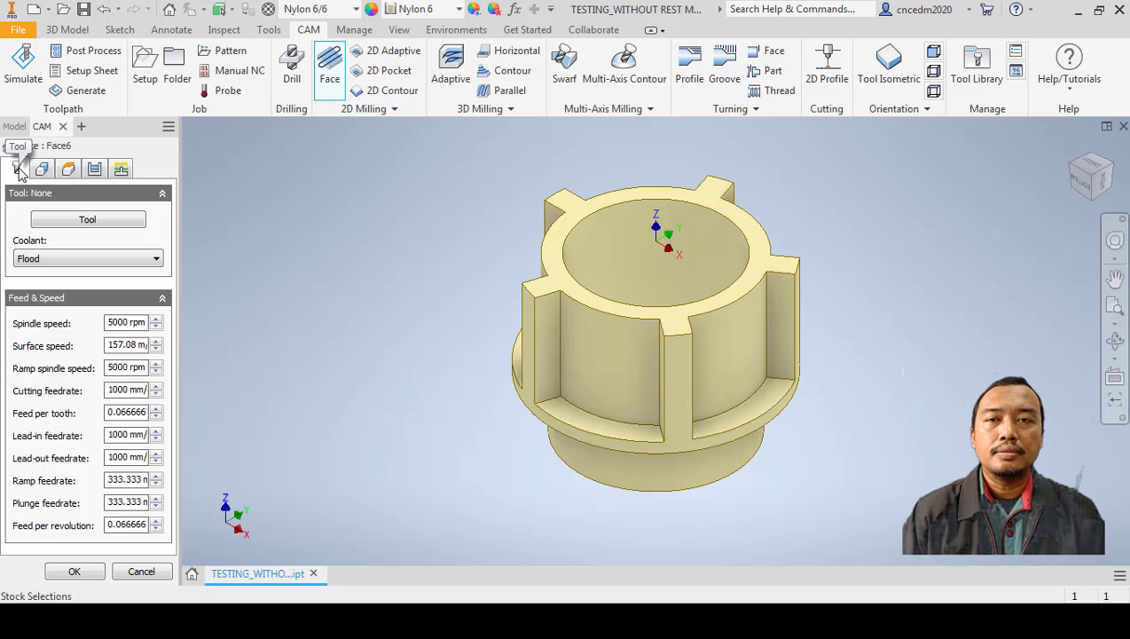
click(62, 225)
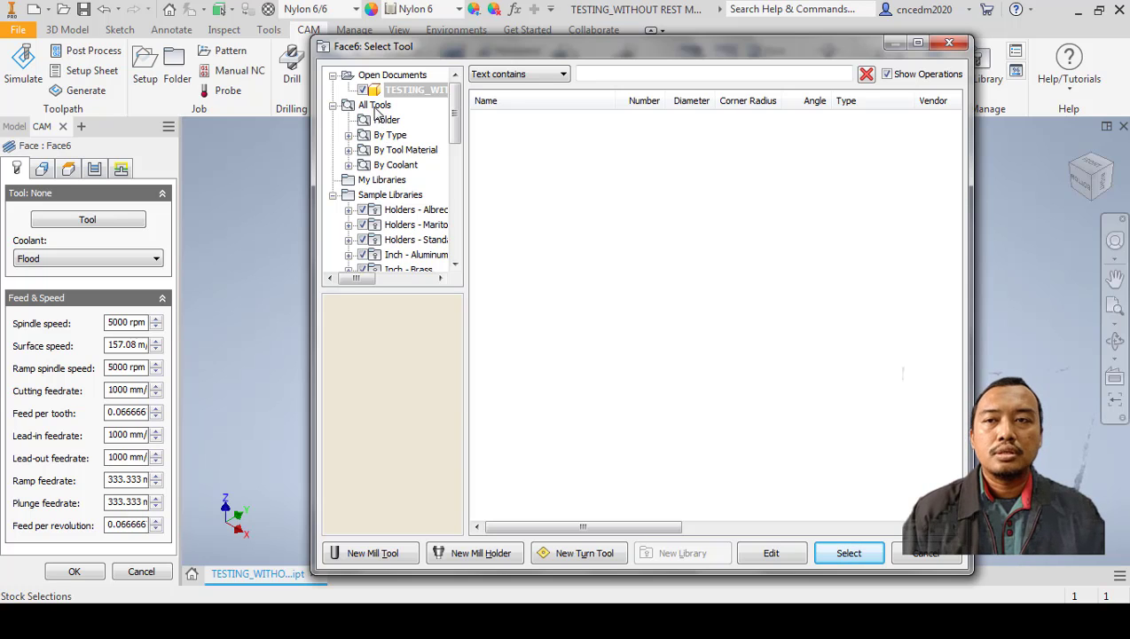
click(349, 135)
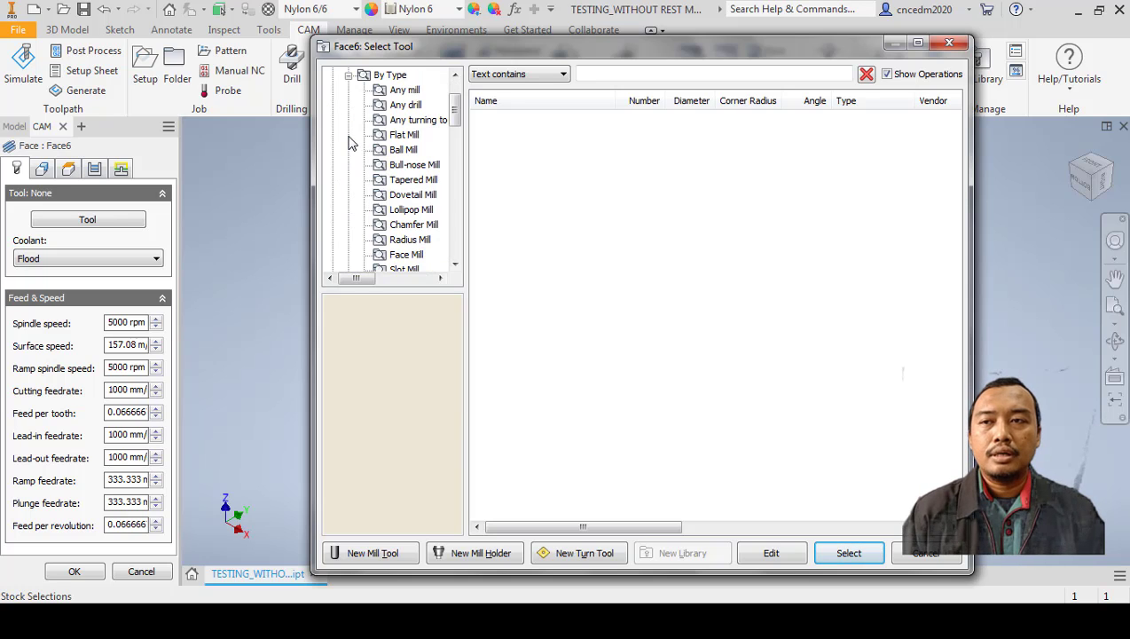
click(404, 135)
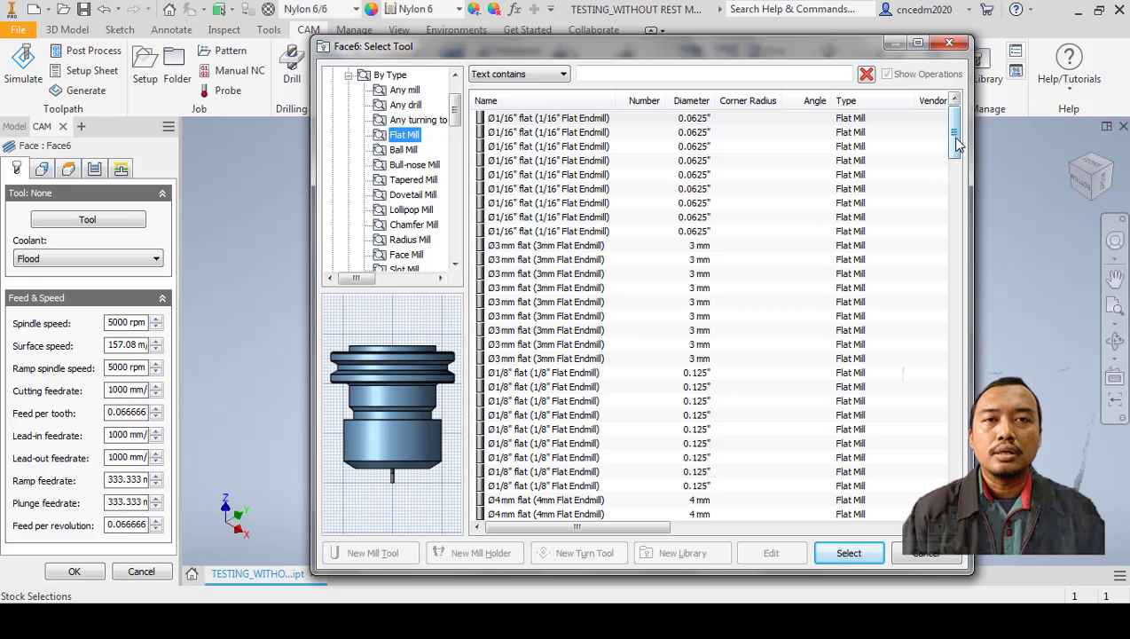
drag(956, 145, 965, 417)
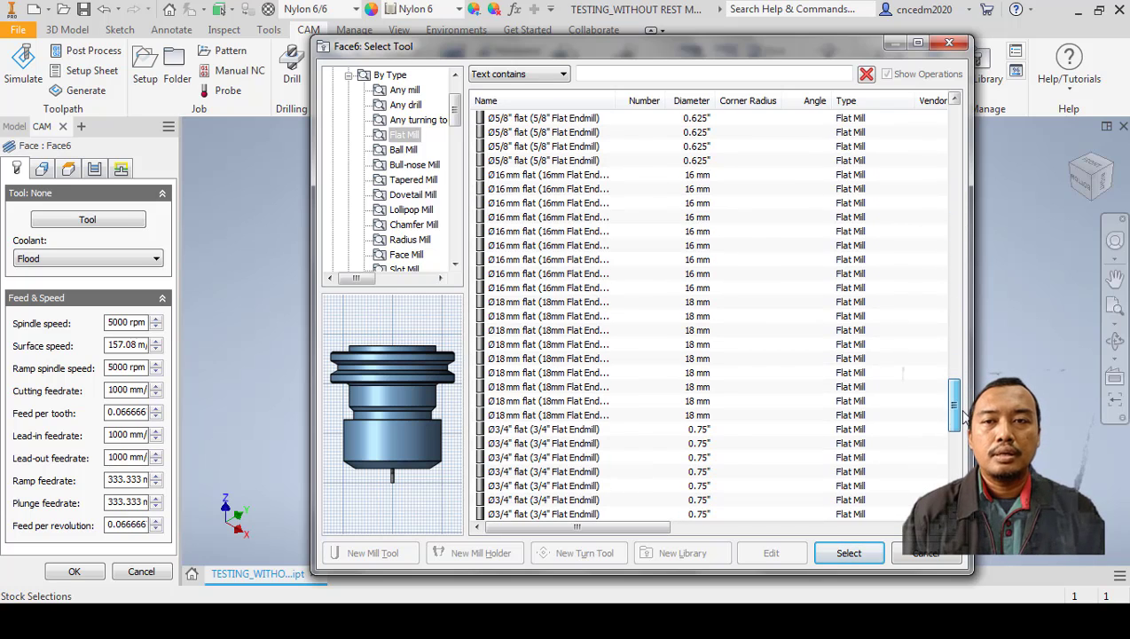
- Examine the 16 mm flat end mills and compare their spindle speeds, cutting feedrates and material libraries
click(691, 176)
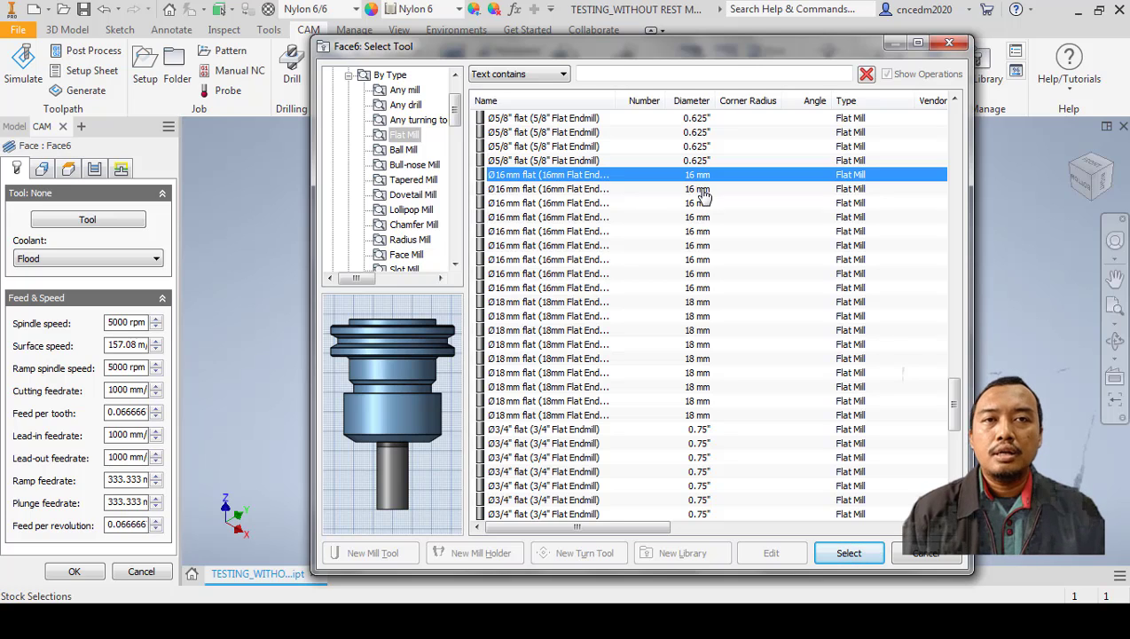
click(700, 189)
click(700, 203)
click(700, 217)
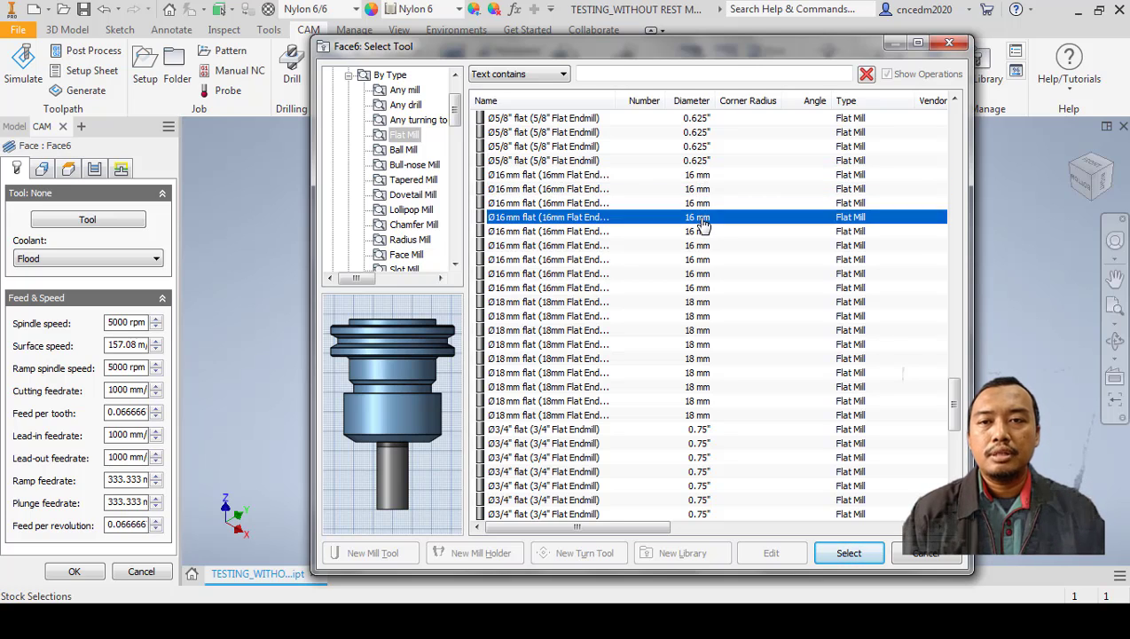
click(700, 231)
click(704, 246)
click(710, 260)
click(715, 274)
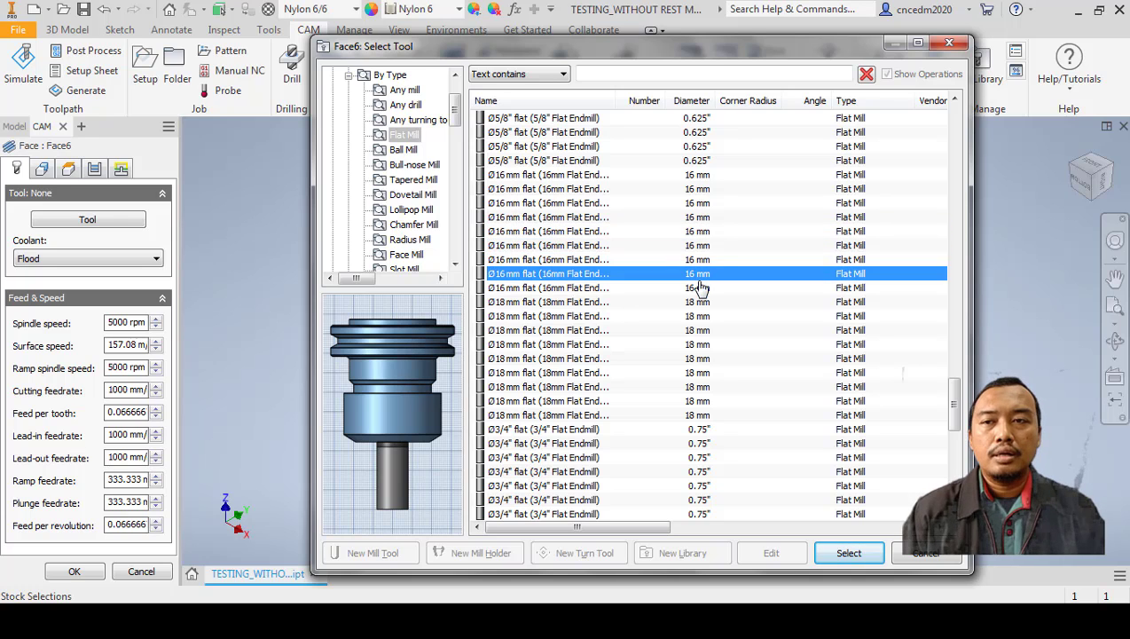
click(721, 288)
drag(661, 526, 918, 527)
click(911, 273)
click(913, 259)
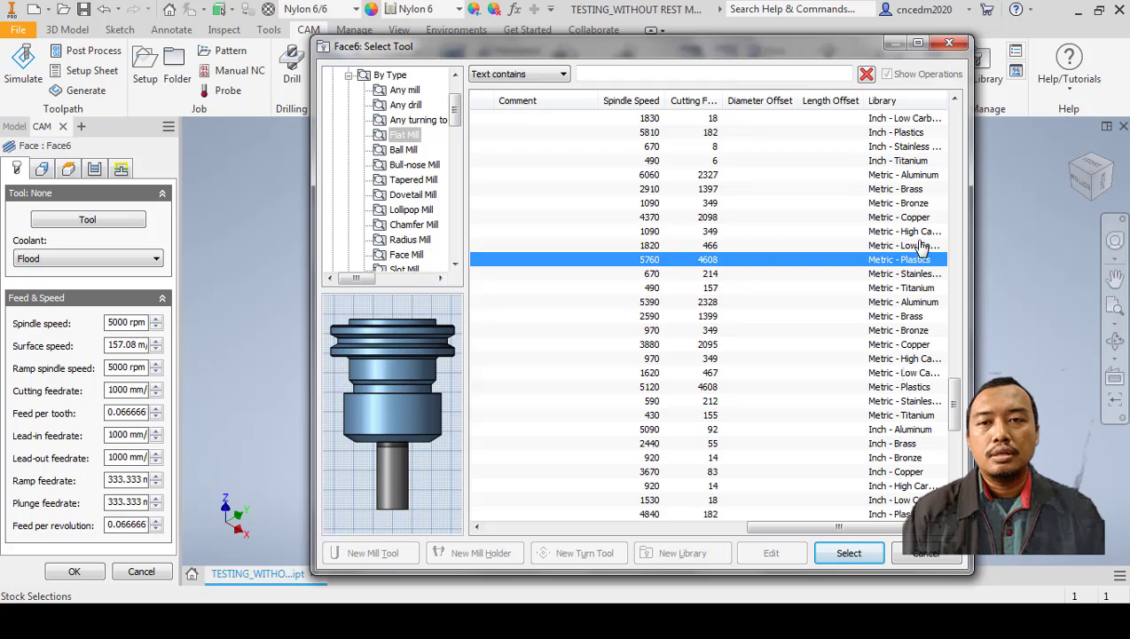
click(921, 245)
click(920, 231)
click(920, 217)
click(919, 202)
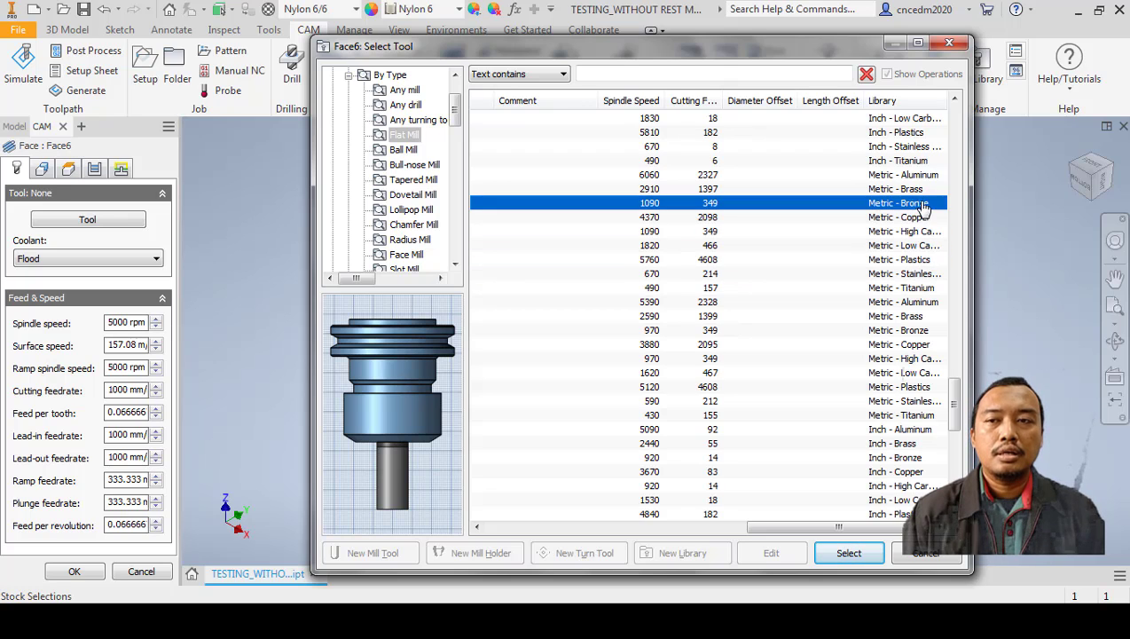
click(919, 189)
- Assign the 16 mm flat end mill from the Metric - Aluminum library to the Face operation
click(919, 175)
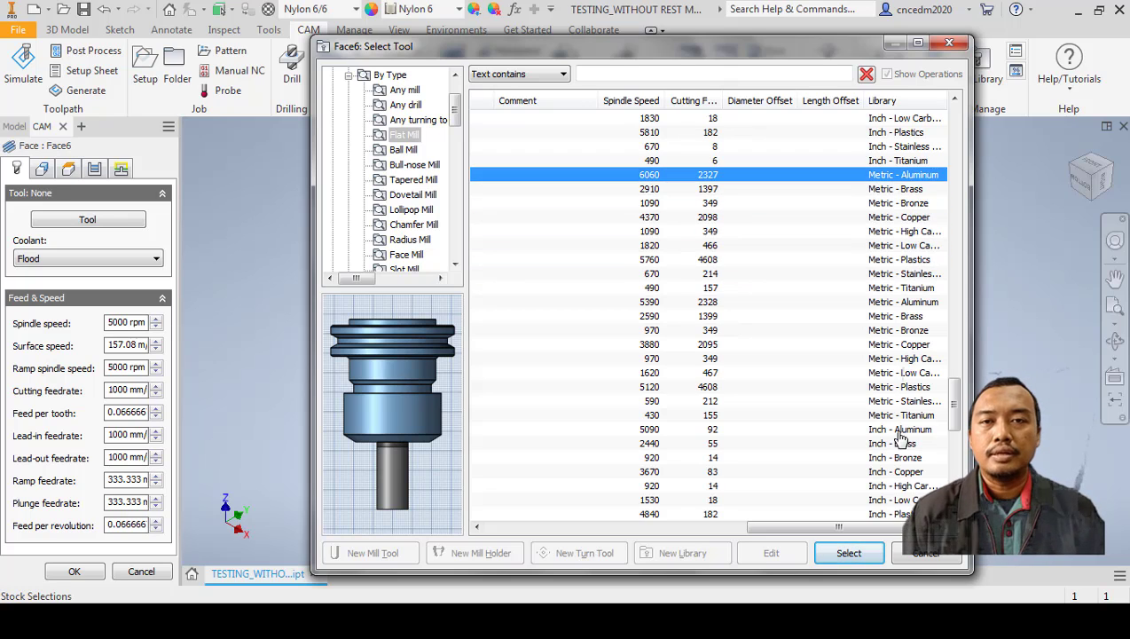
drag(876, 531, 550, 527)
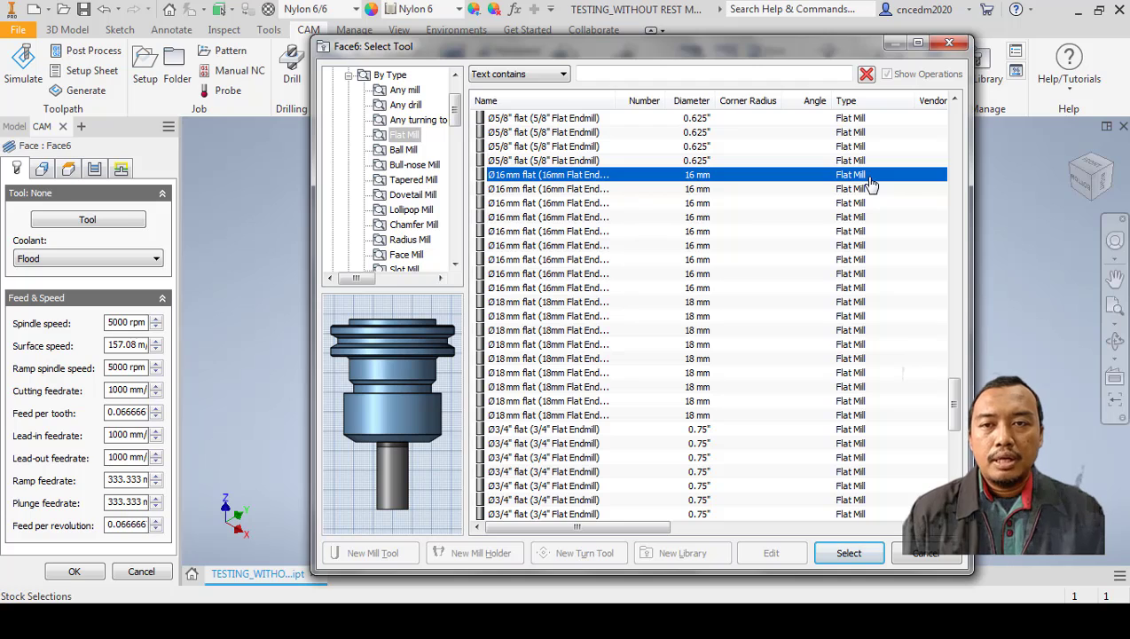
click(859, 554)
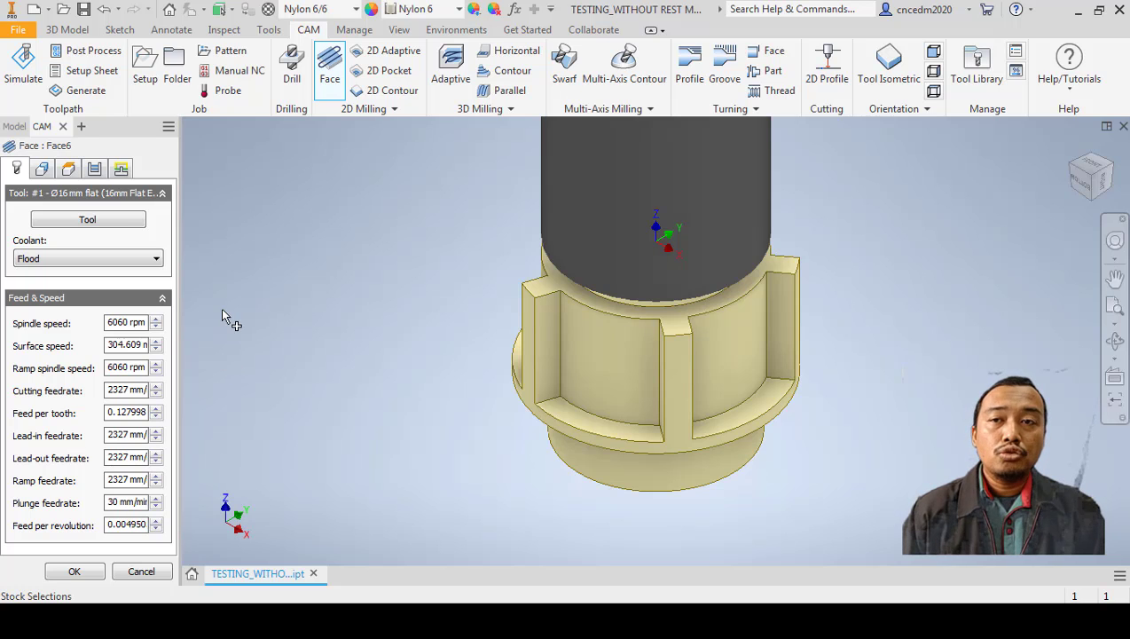
- Review the 16 mm flat end mill's general tool settings and set the Face operation's coolant to Disabled
click(110, 222)
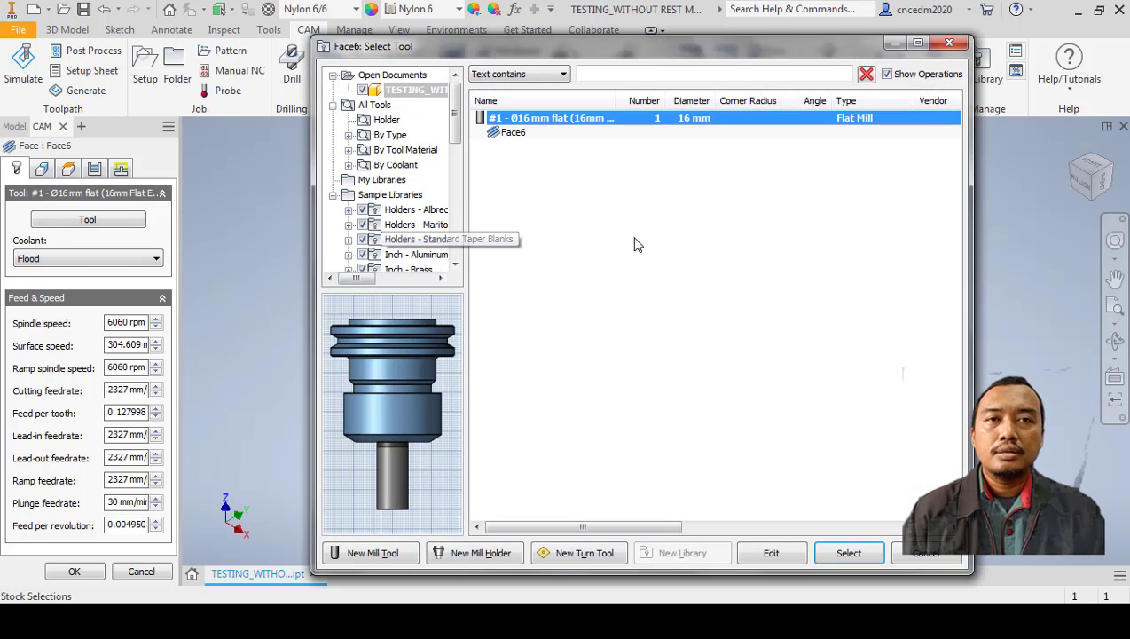
right_click(571, 124)
click(631, 130)
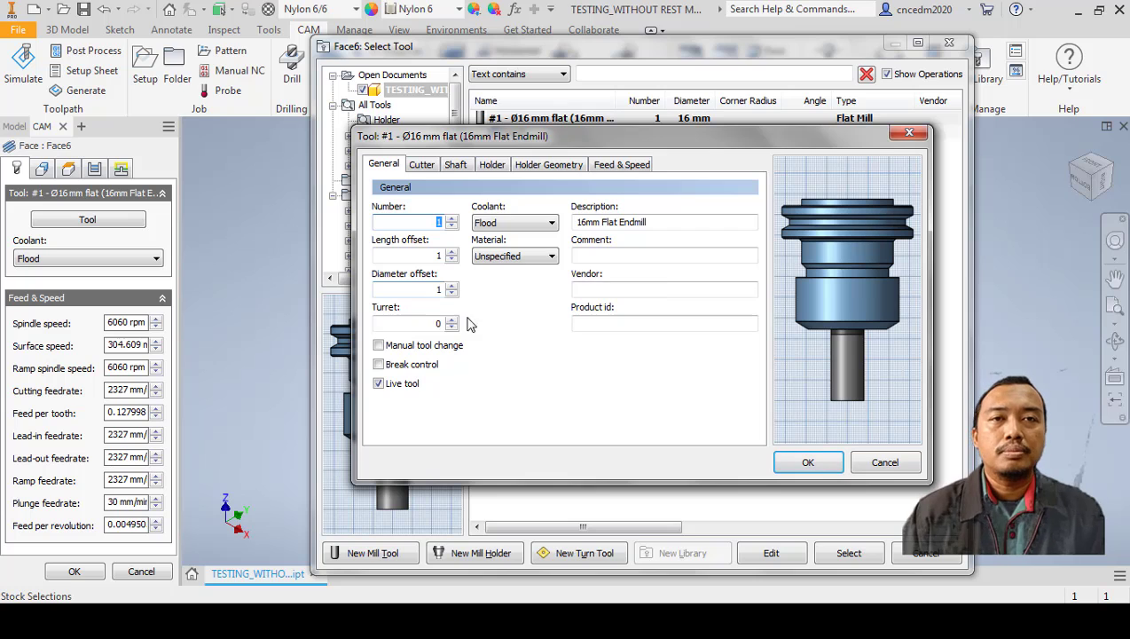
click(807, 462)
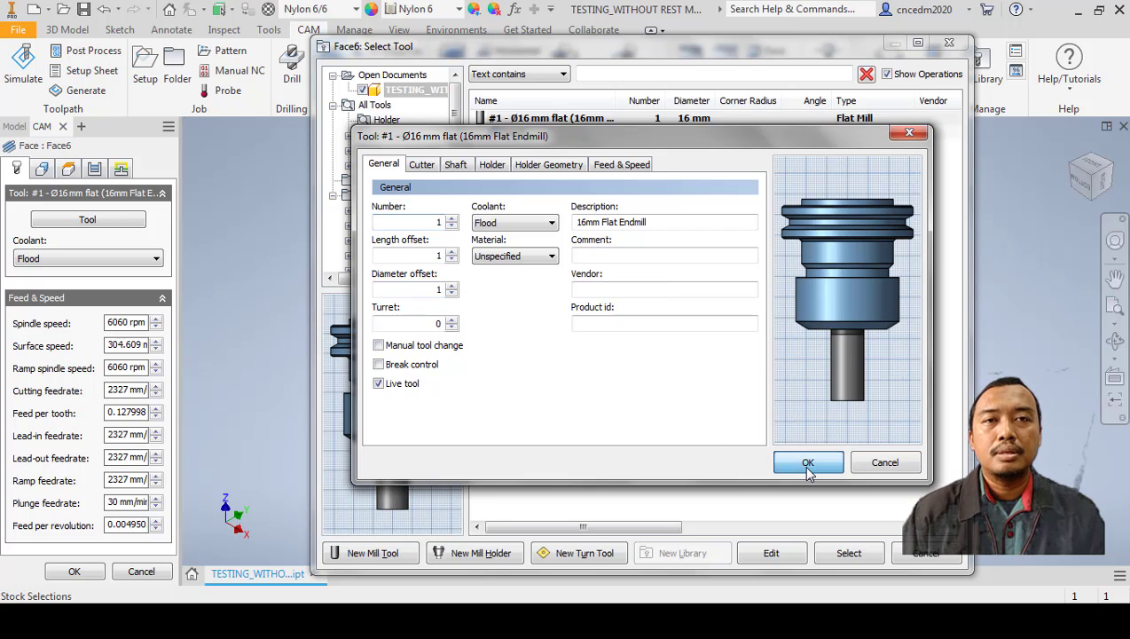
click(848, 550)
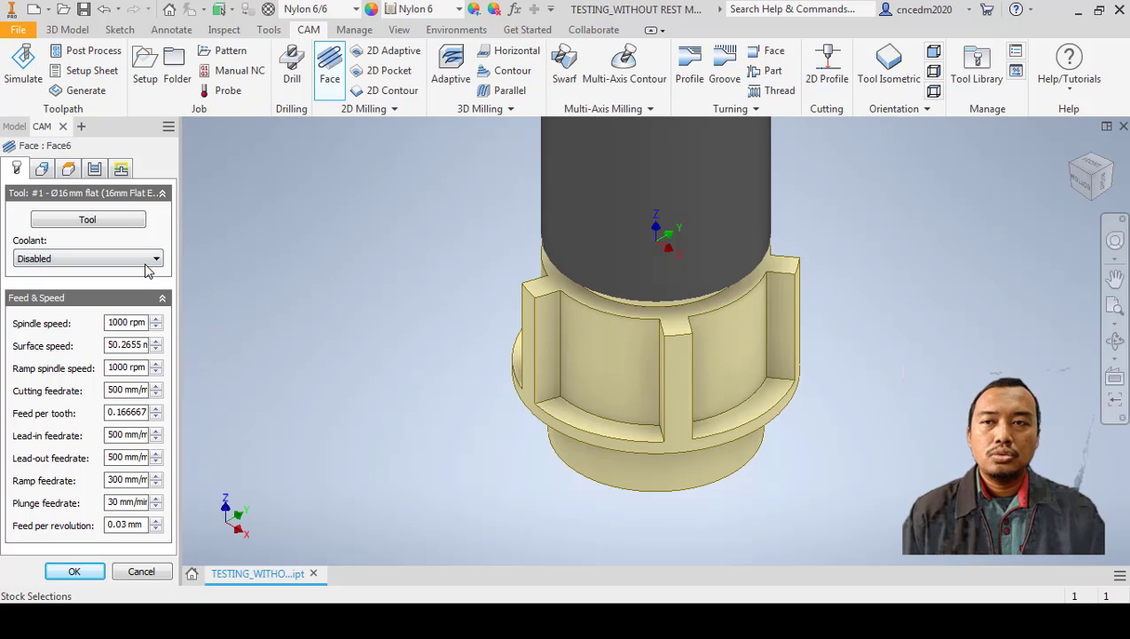
click(146, 264)
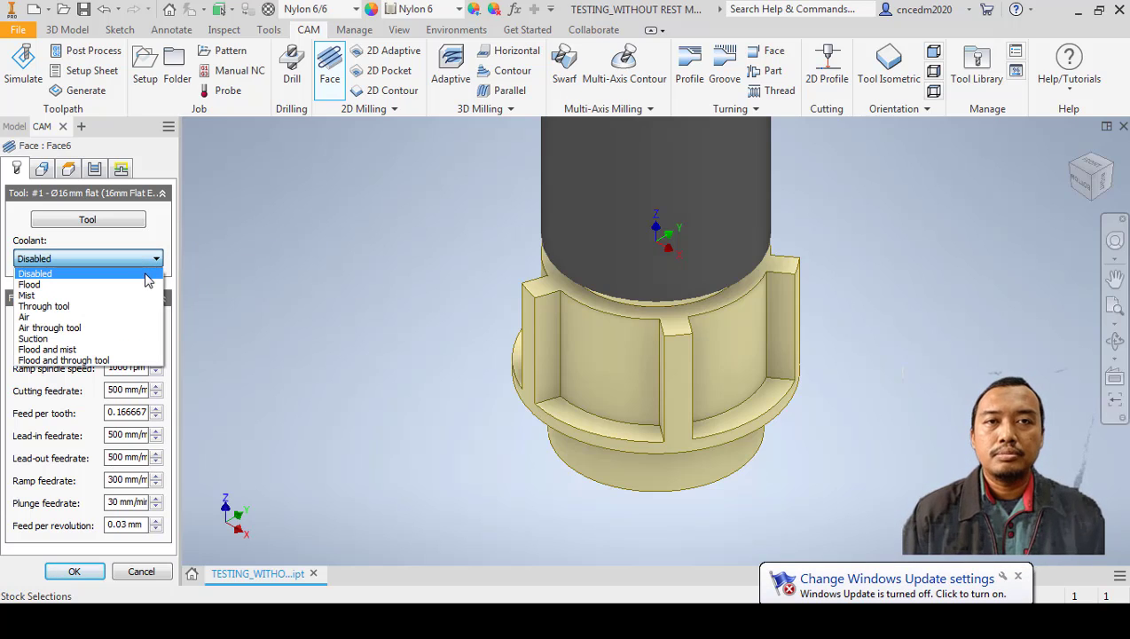
click(148, 275)
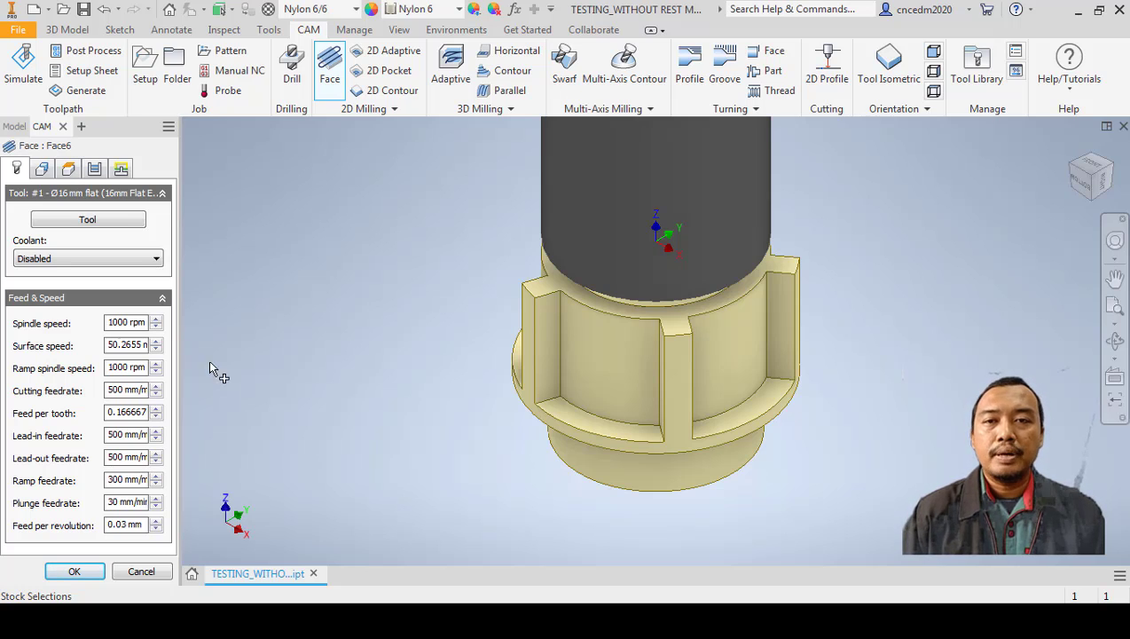
- Examine the spindle speed and feedrates stored in the 16 mm flat end mill's tool definition, keeping it as the Face tool
click(125, 223)
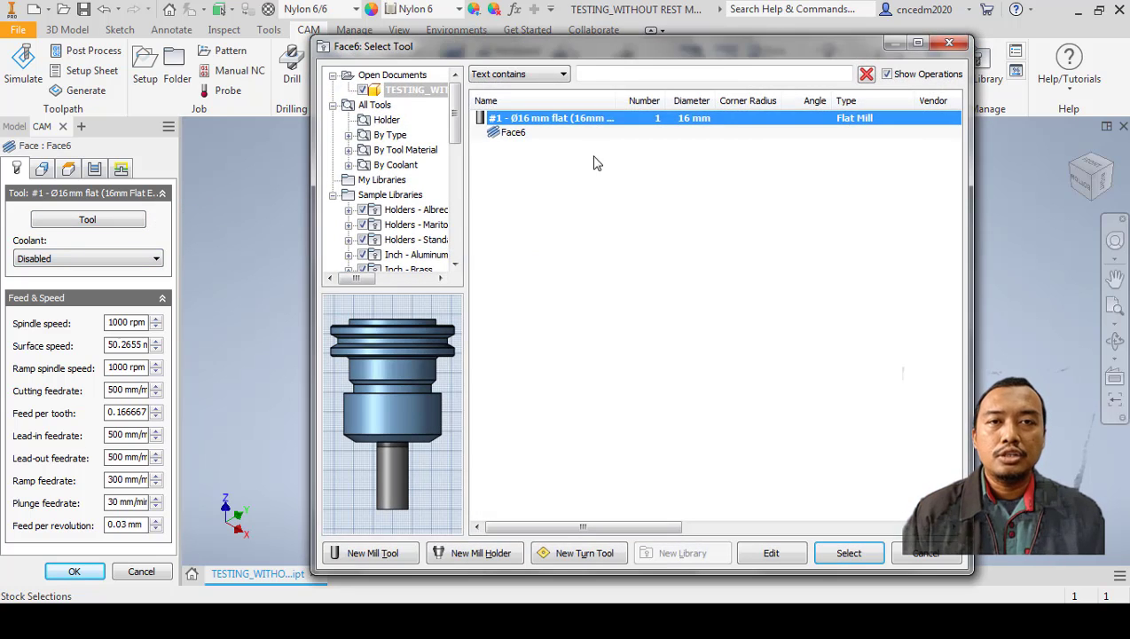
right_click(586, 119)
click(631, 131)
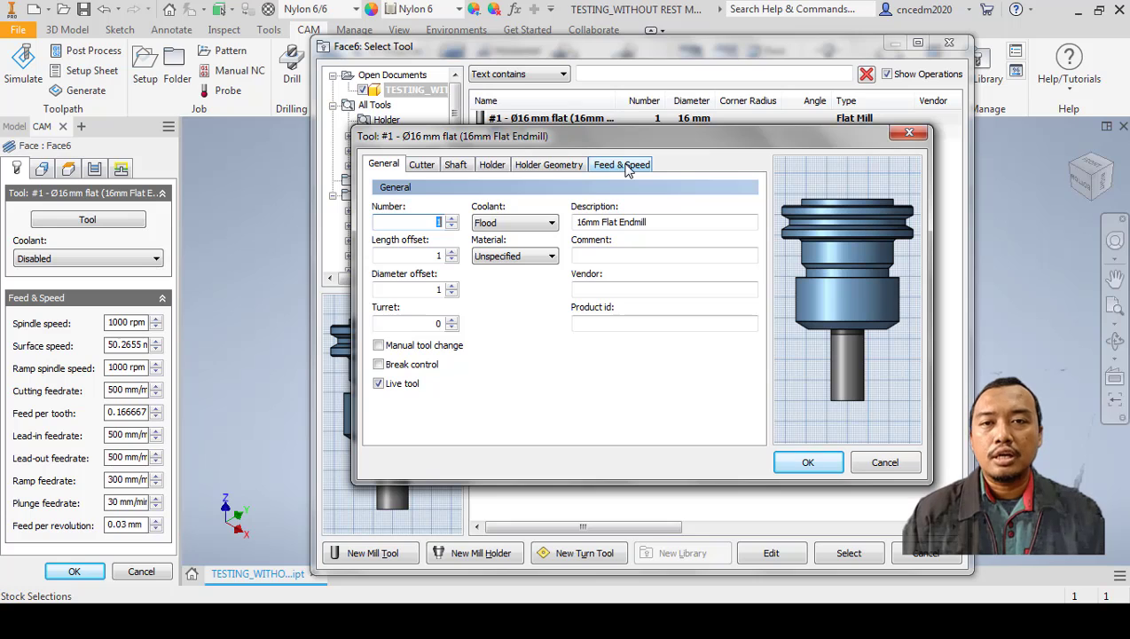
click(624, 165)
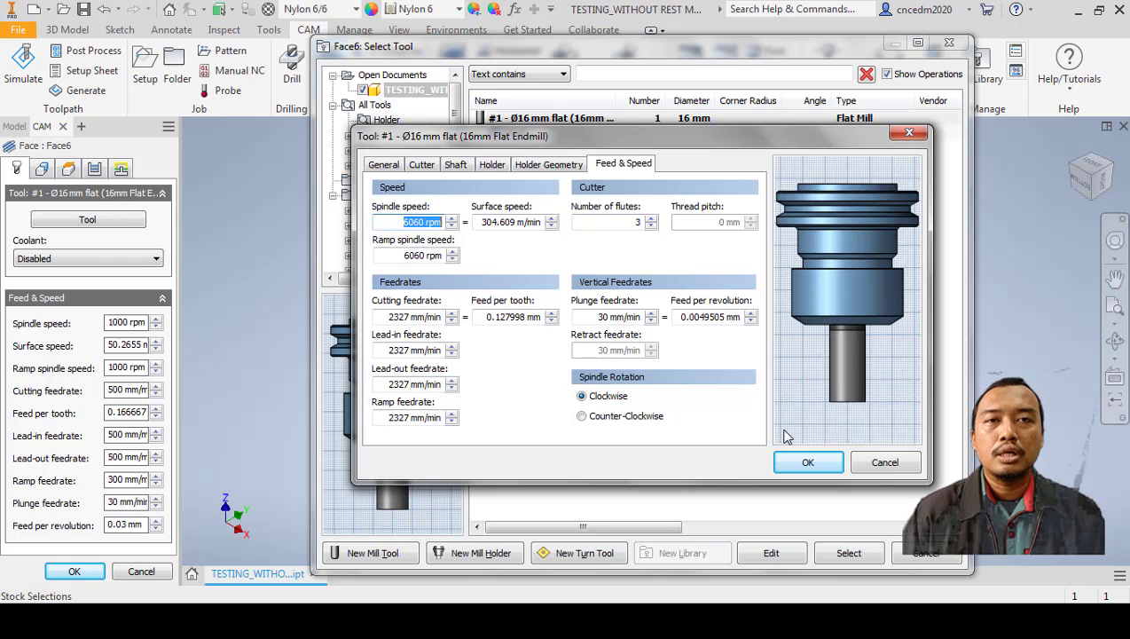
click(809, 462)
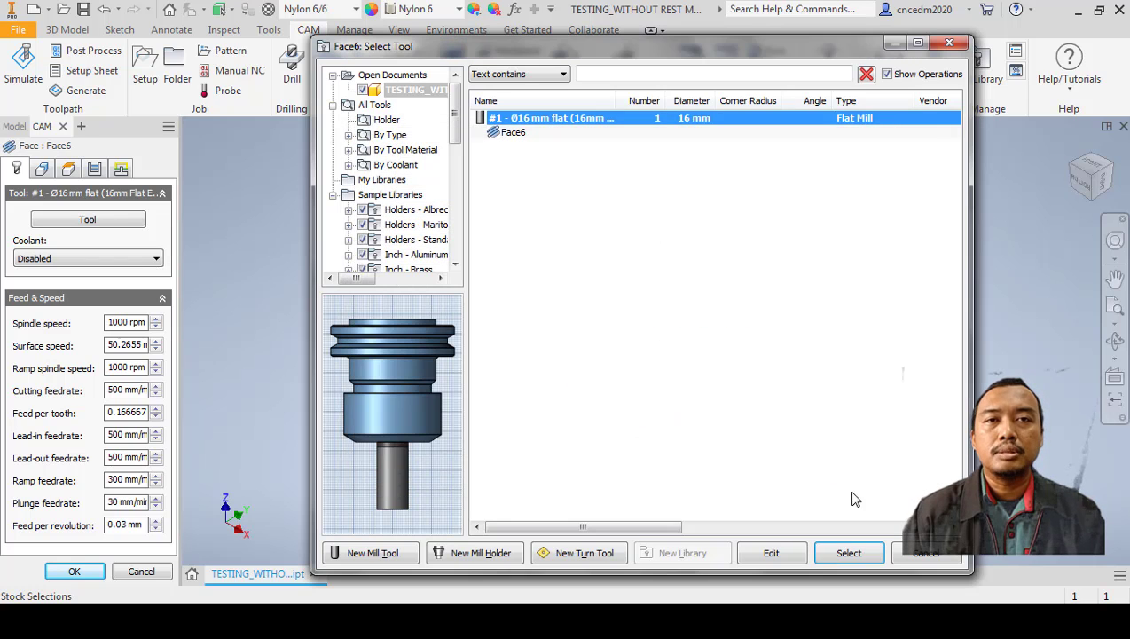
click(849, 554)
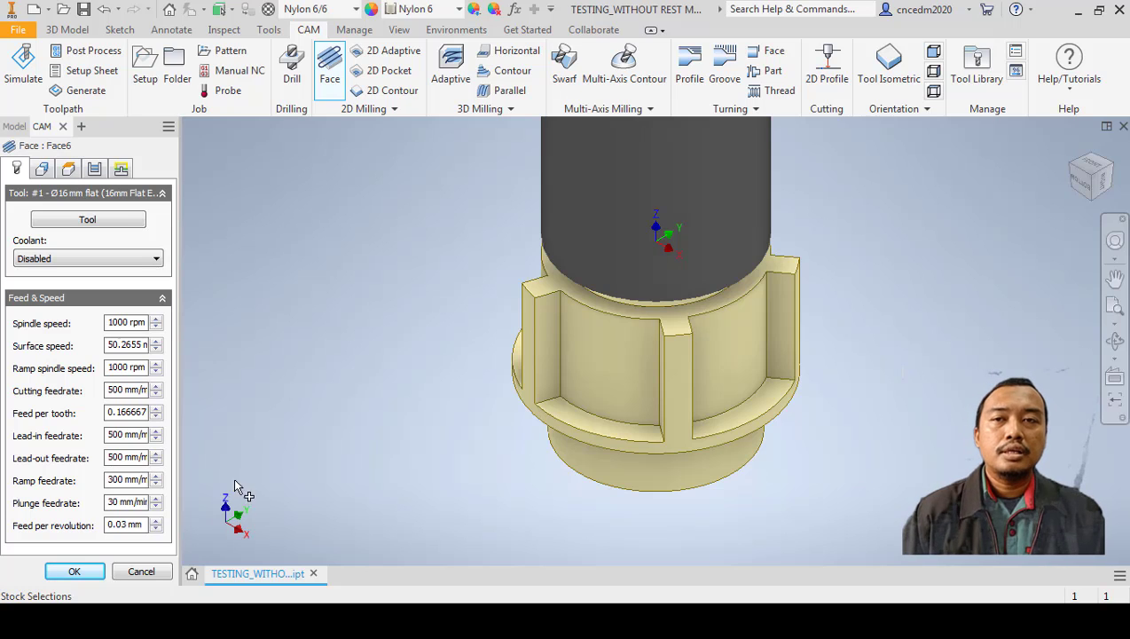
- Review the Face operation's stock contour and its clearance, retract, feed, top and bottom heights
click(49, 178)
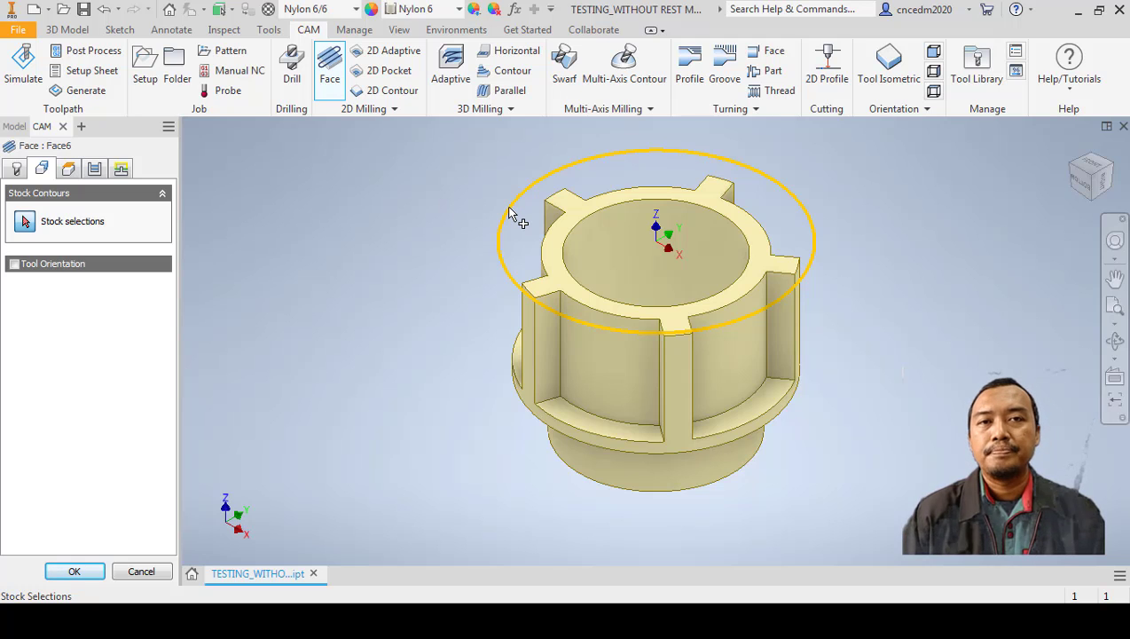
click(69, 169)
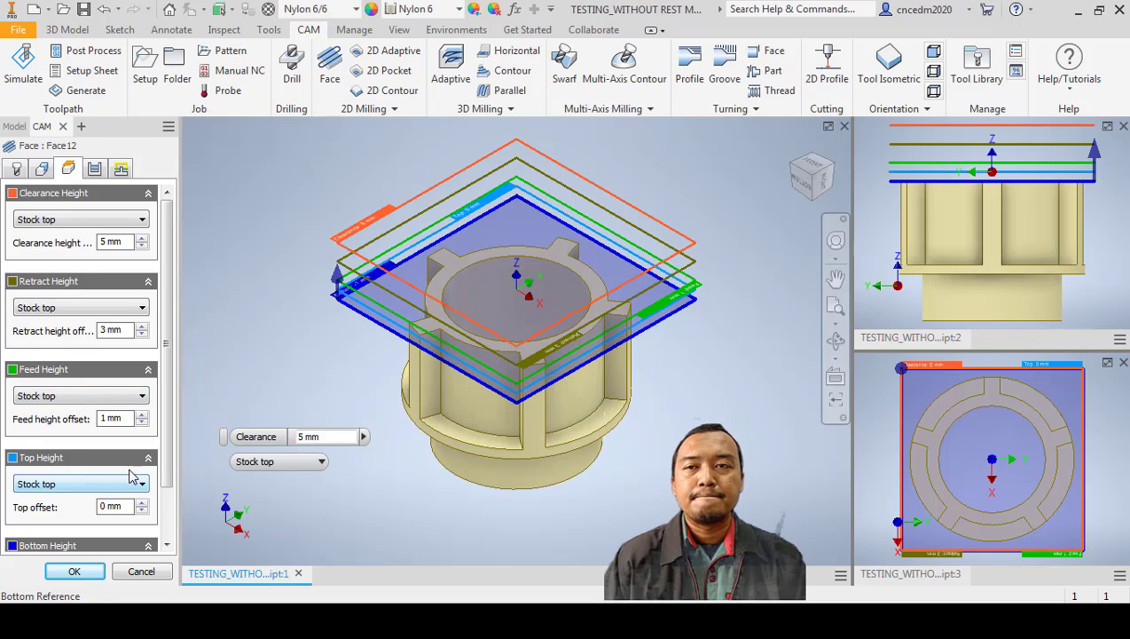
scroll(168, 521, down, 2)
scroll(169, 522, up, 2)
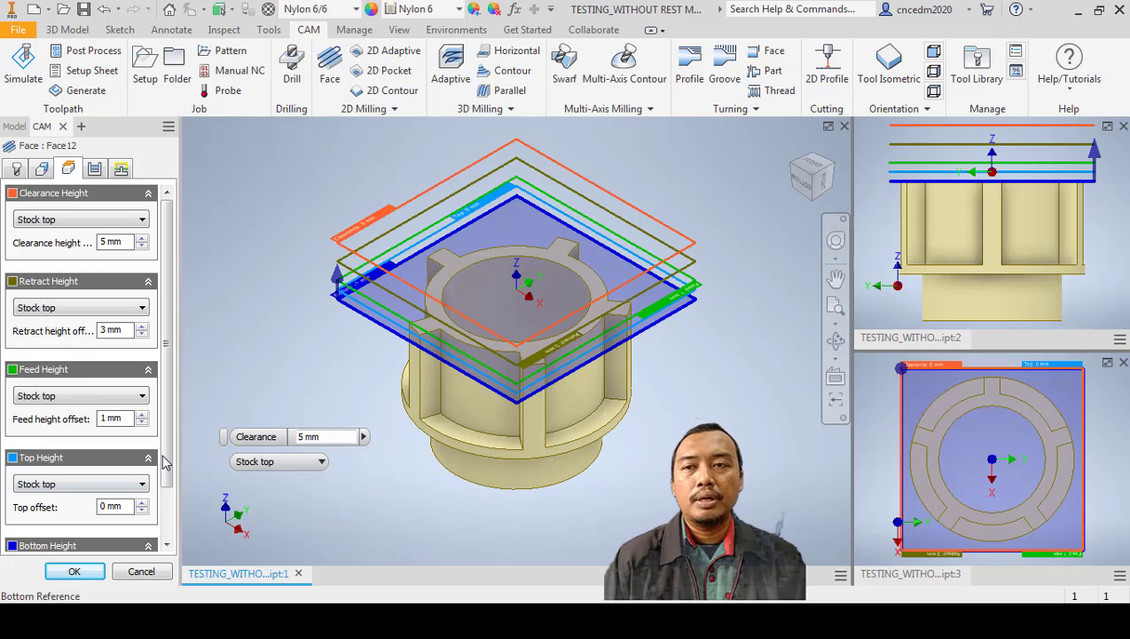
scroll(122, 513, down, 3)
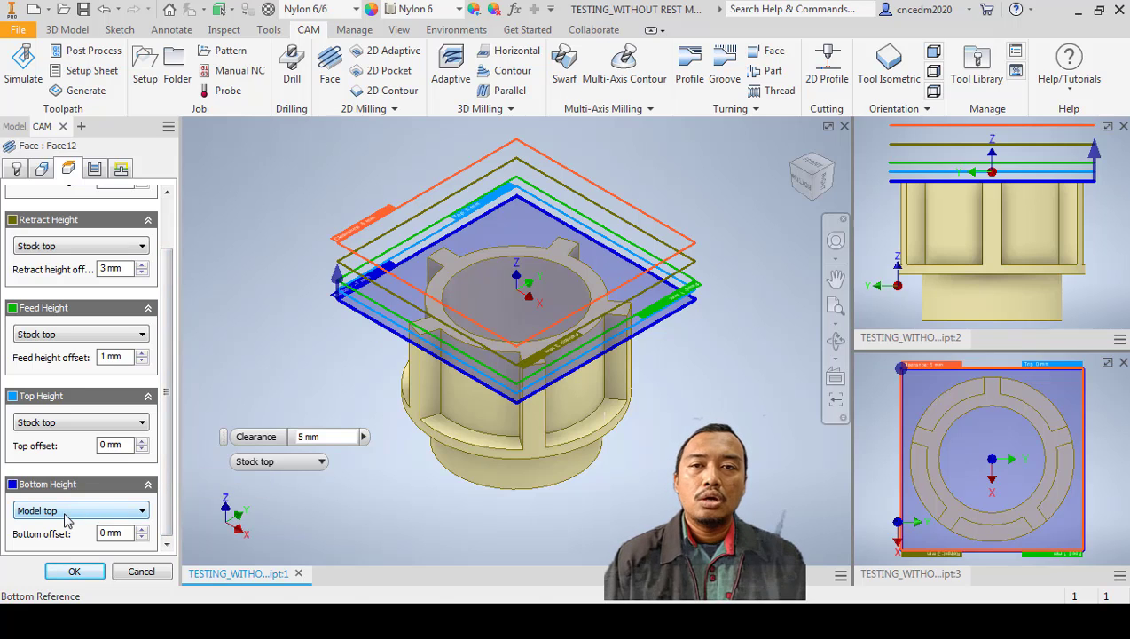
mouse_move(66, 519)
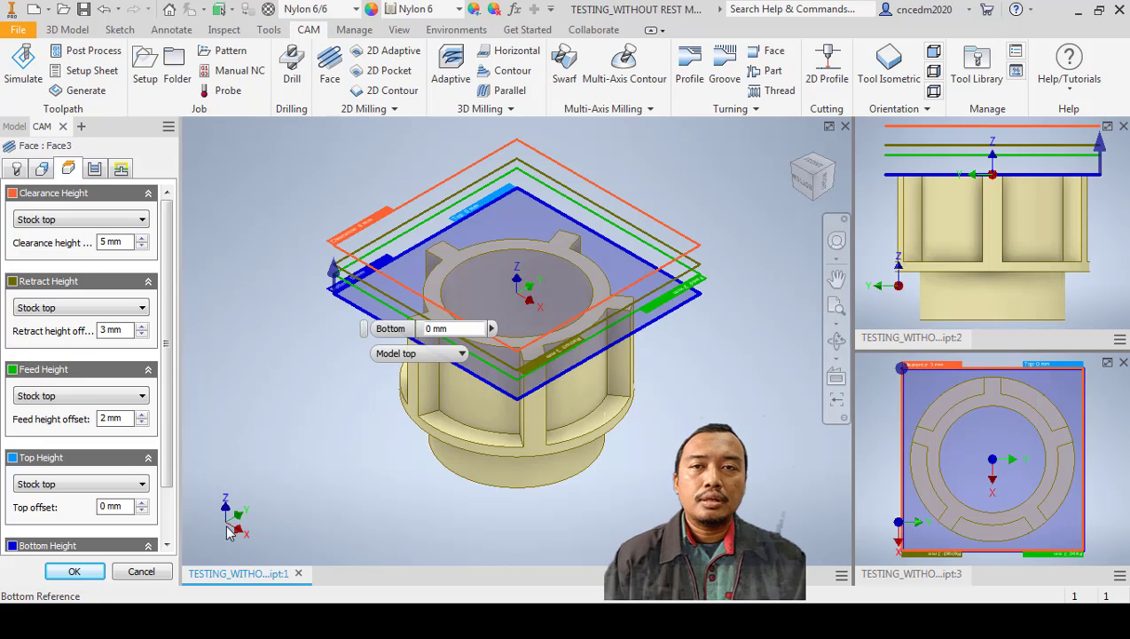
- Examine the Face operation's pass extension, stock offset, stepover and multiple-depth settings, leaving multiple depths enabled
click(94, 171)
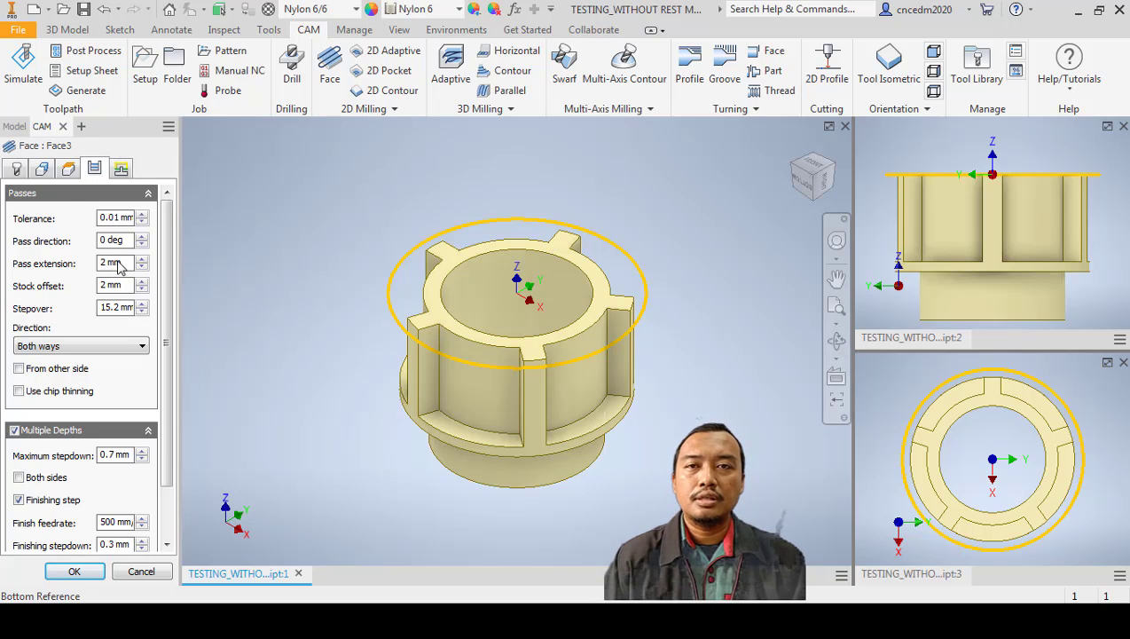
mouse_move(126, 269)
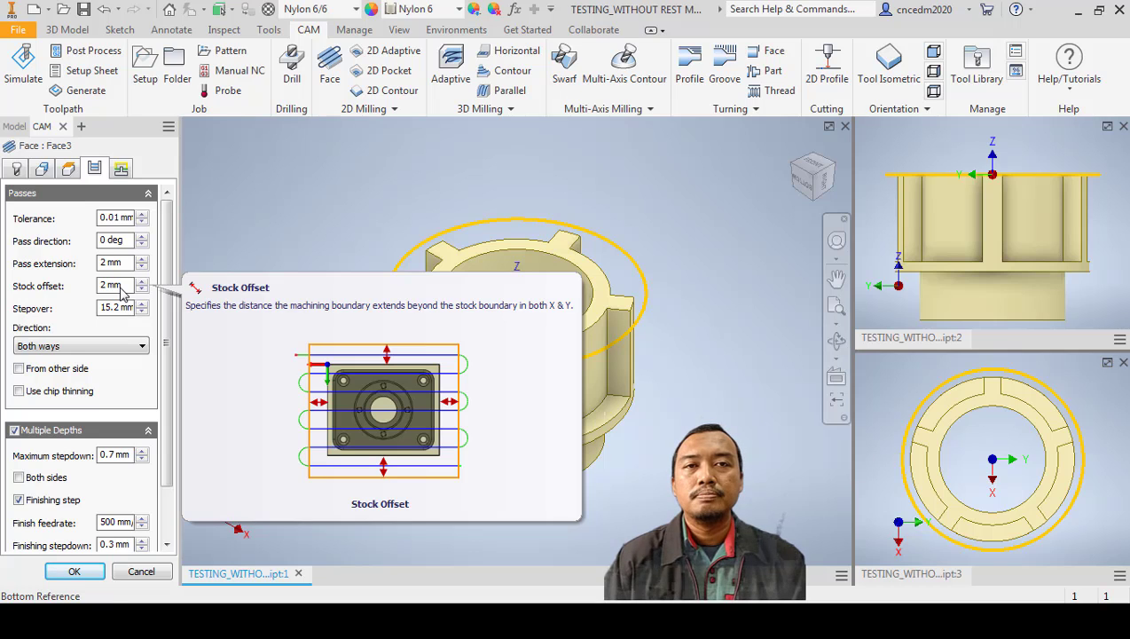
mouse_move(121, 318)
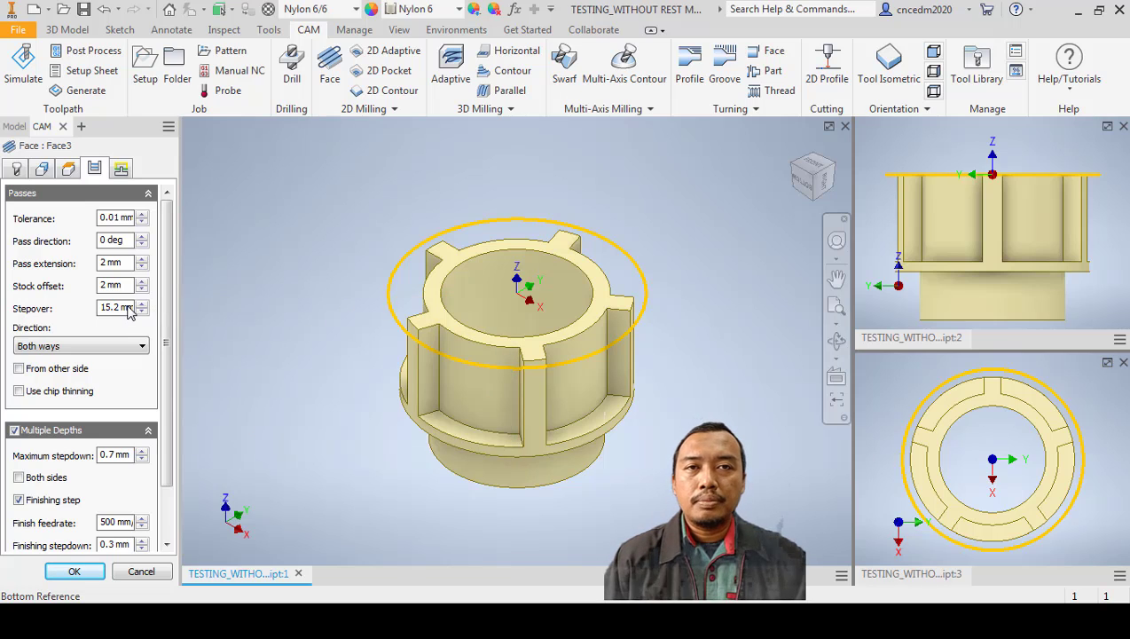
click(15, 431)
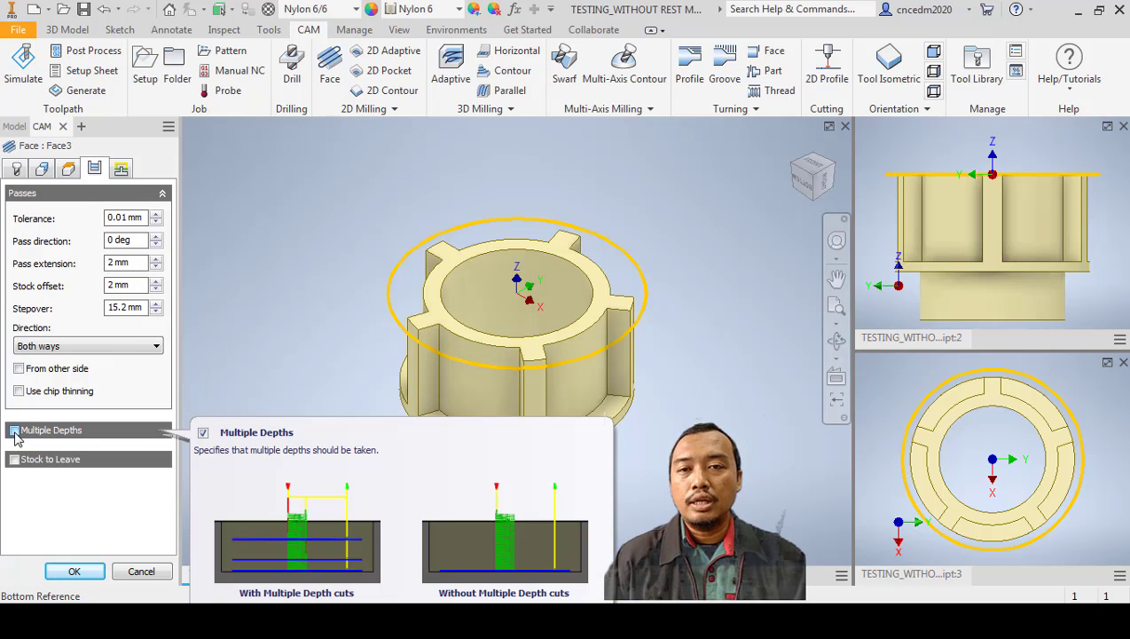
click(14, 431)
scroll(152, 506, down, 3)
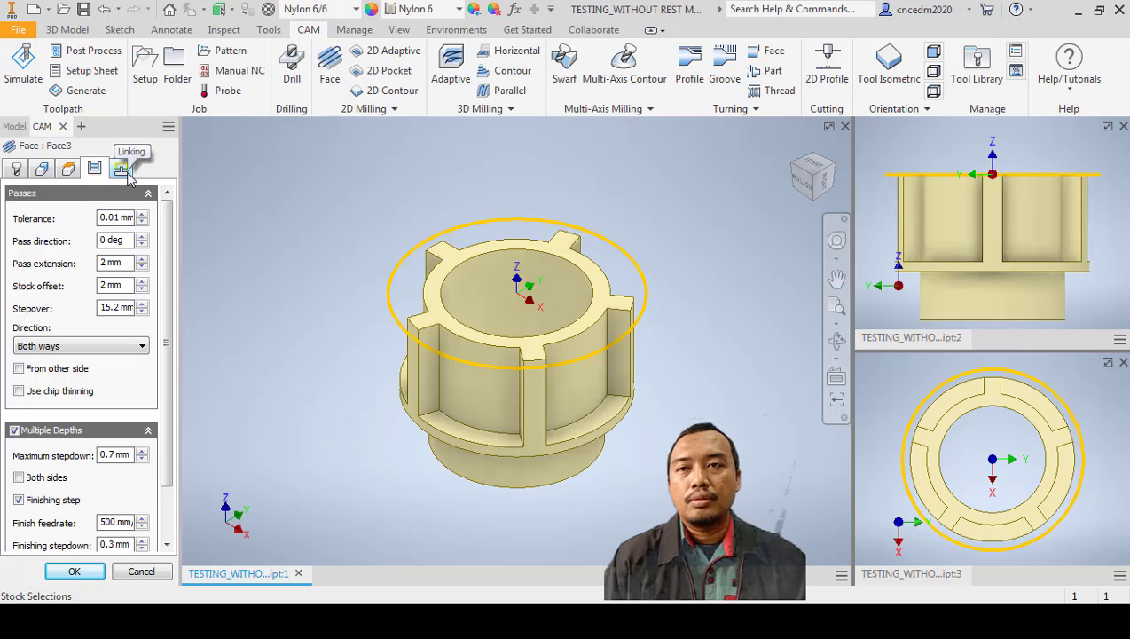
- Accept the Face operation with its existing linking settings and inspect the generated facing toolpath
click(124, 170)
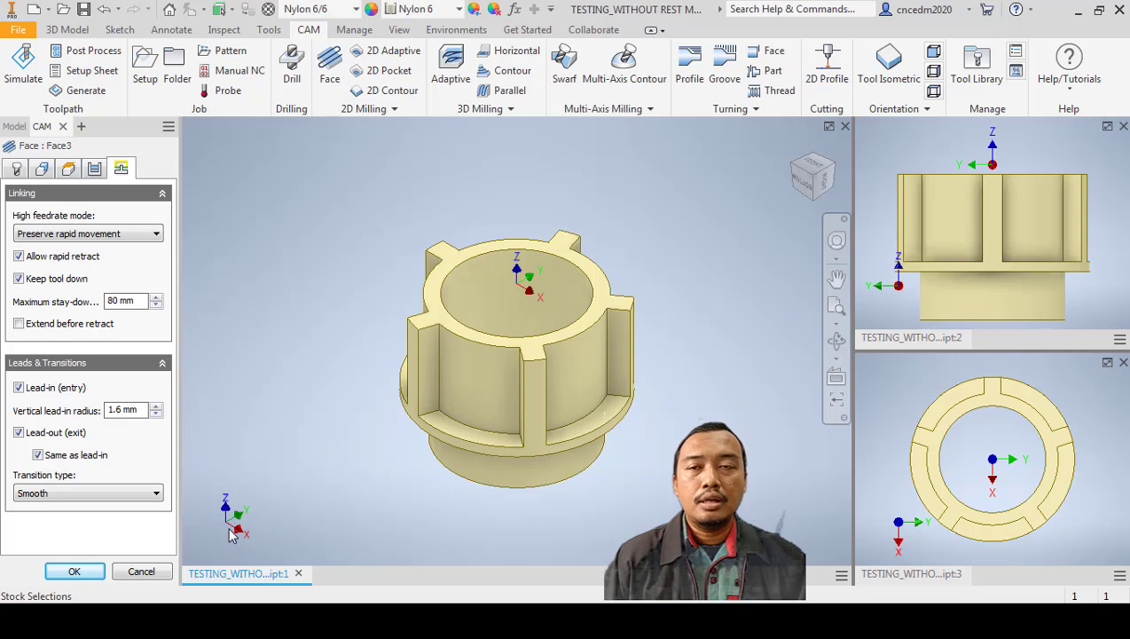
click(74, 572)
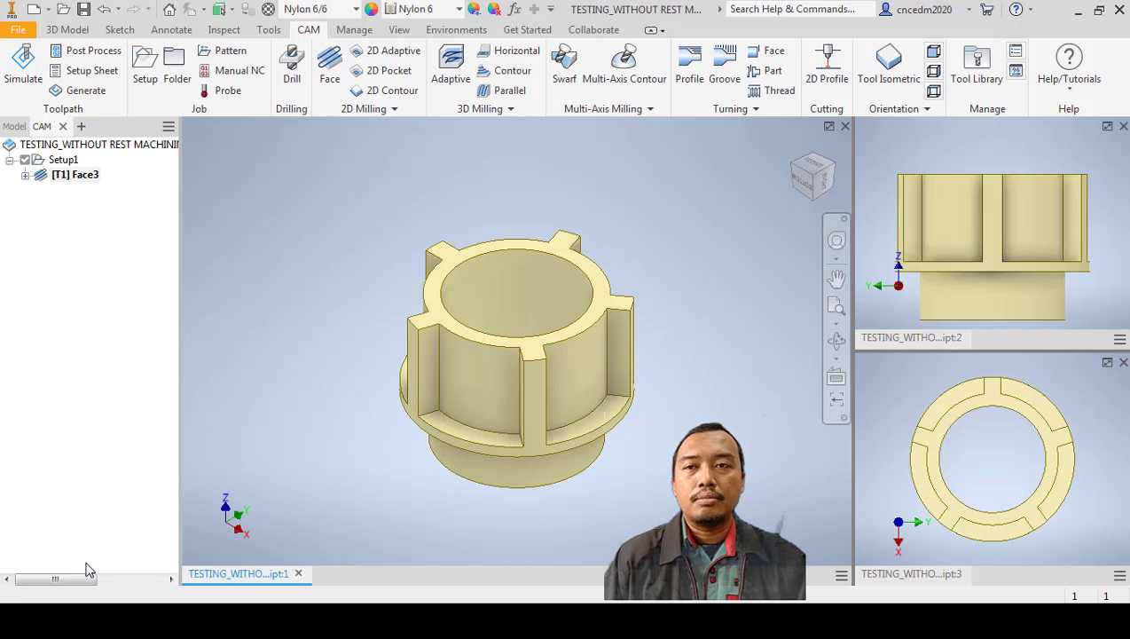
click(26, 176)
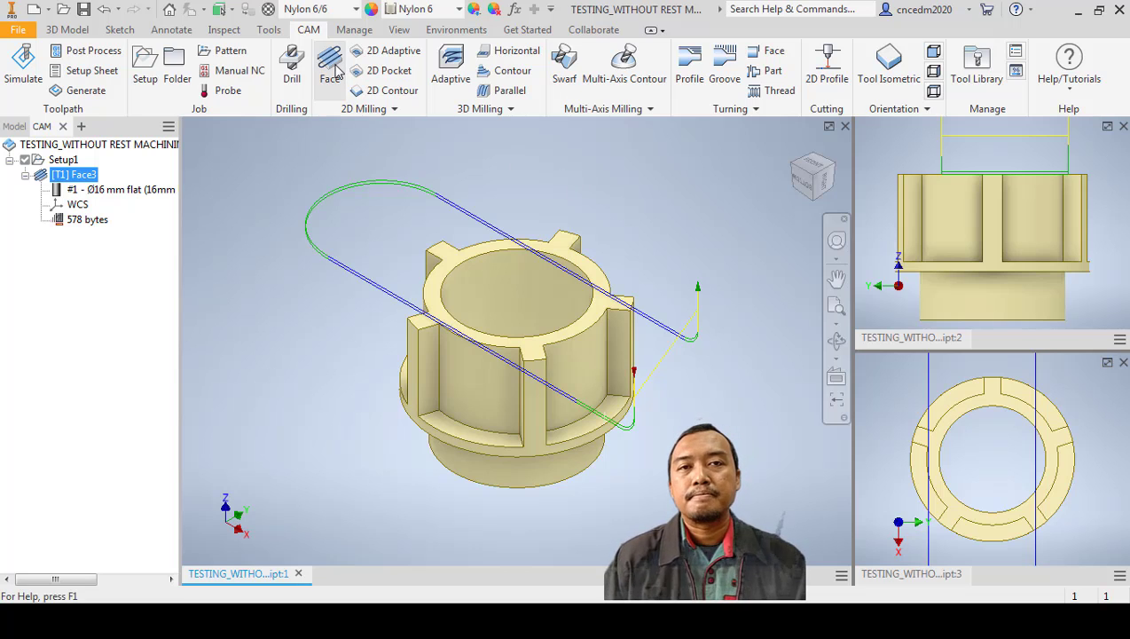
click(226, 533)
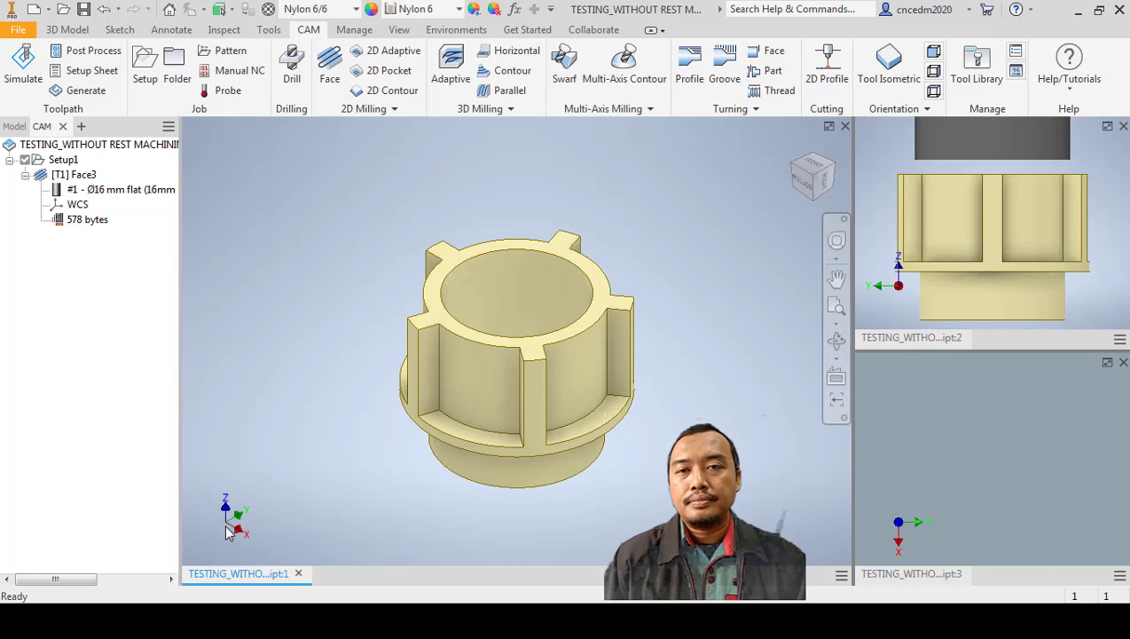
- Start a 3D Adaptive milling operation and list the library's flat mills at the 3 mm sizes
click(451, 81)
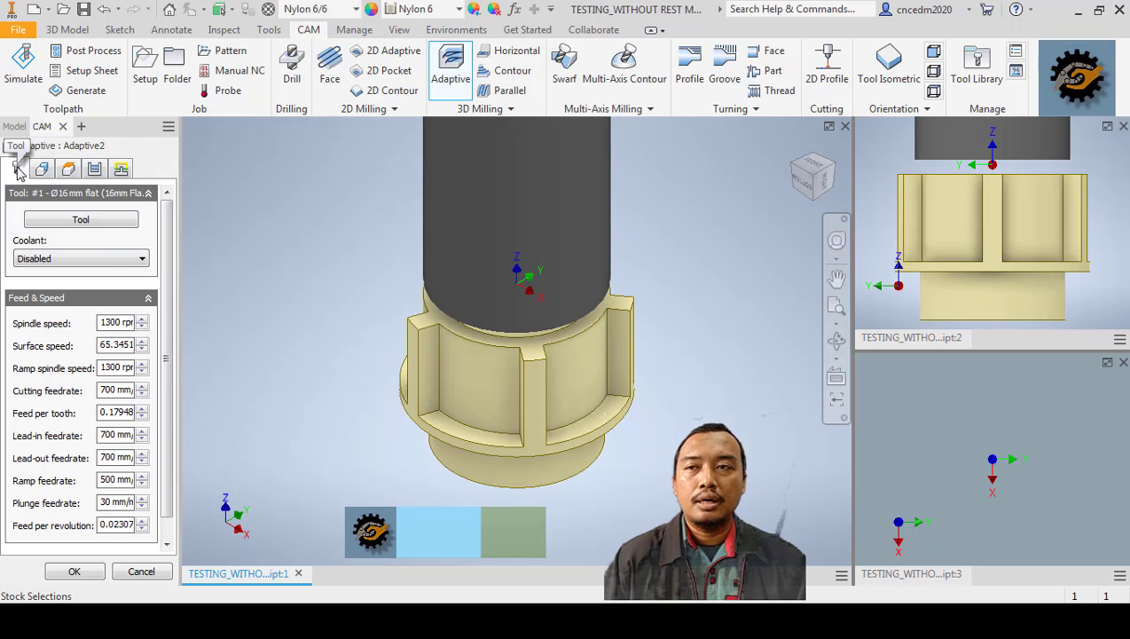
click(79, 219)
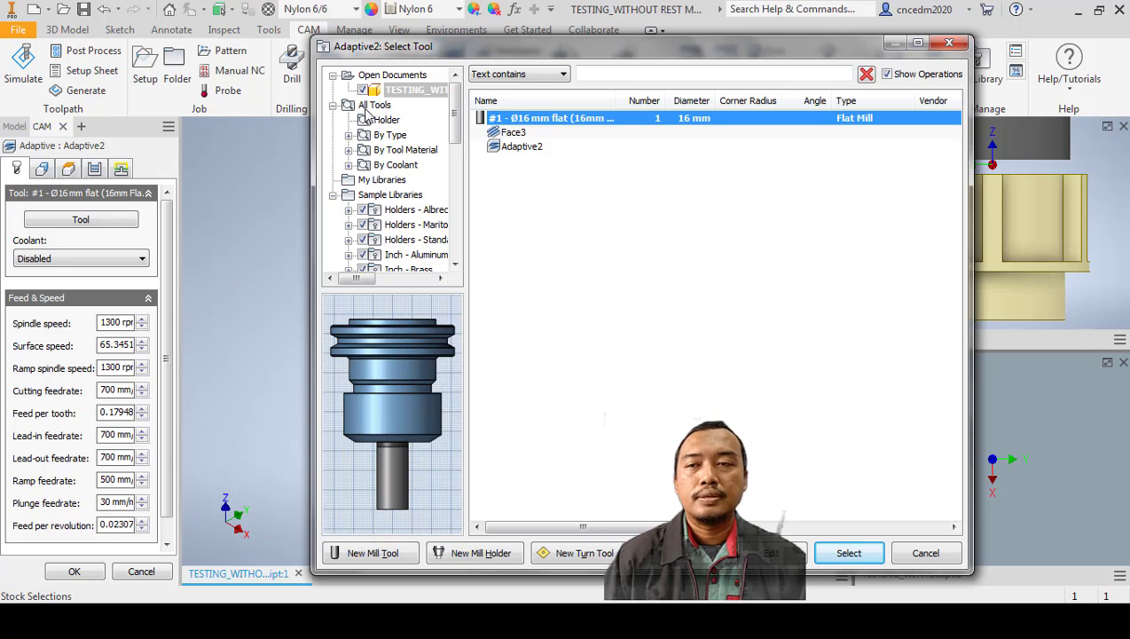
click(349, 135)
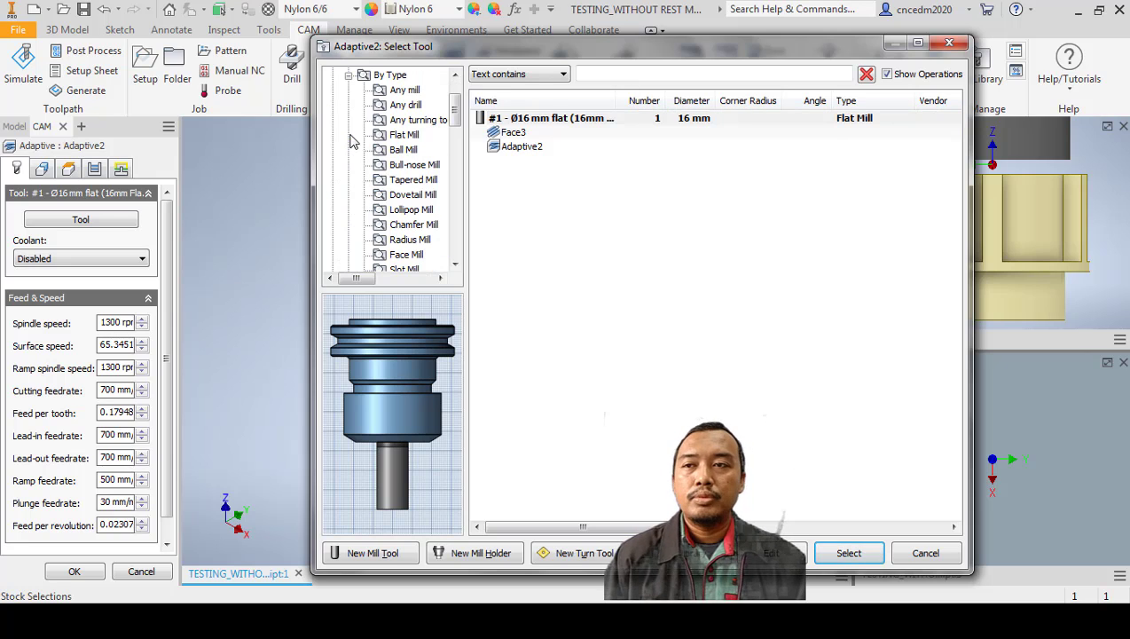
click(405, 135)
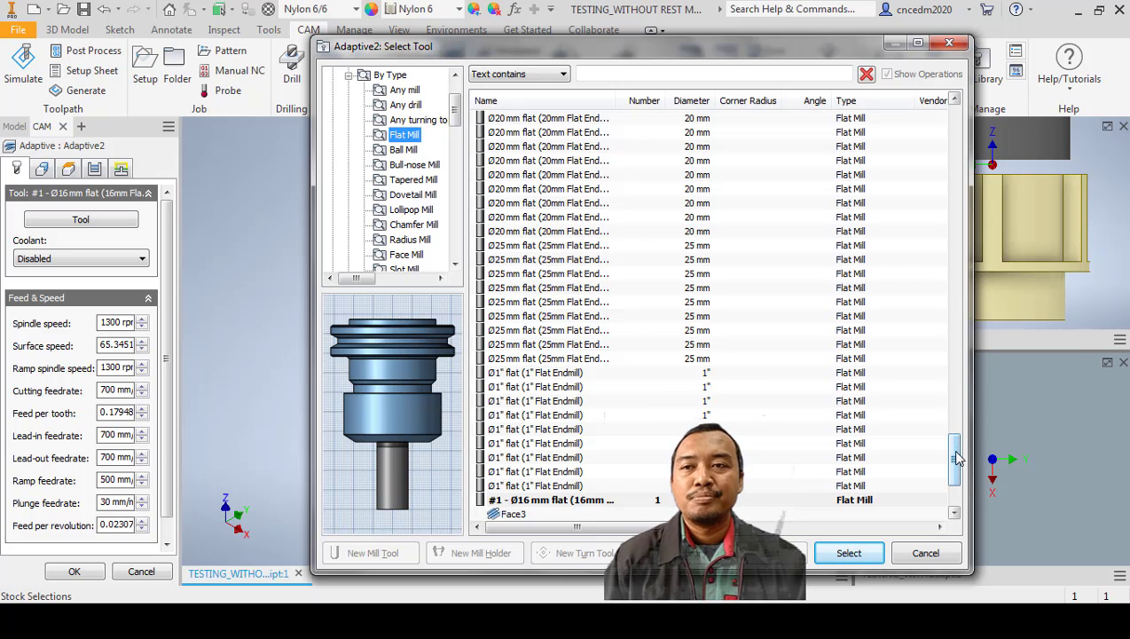
drag(957, 458, 946, 136)
- Compare the 3 mm flat end mills and assign the first one listed to the Adaptive operation
click(696, 146)
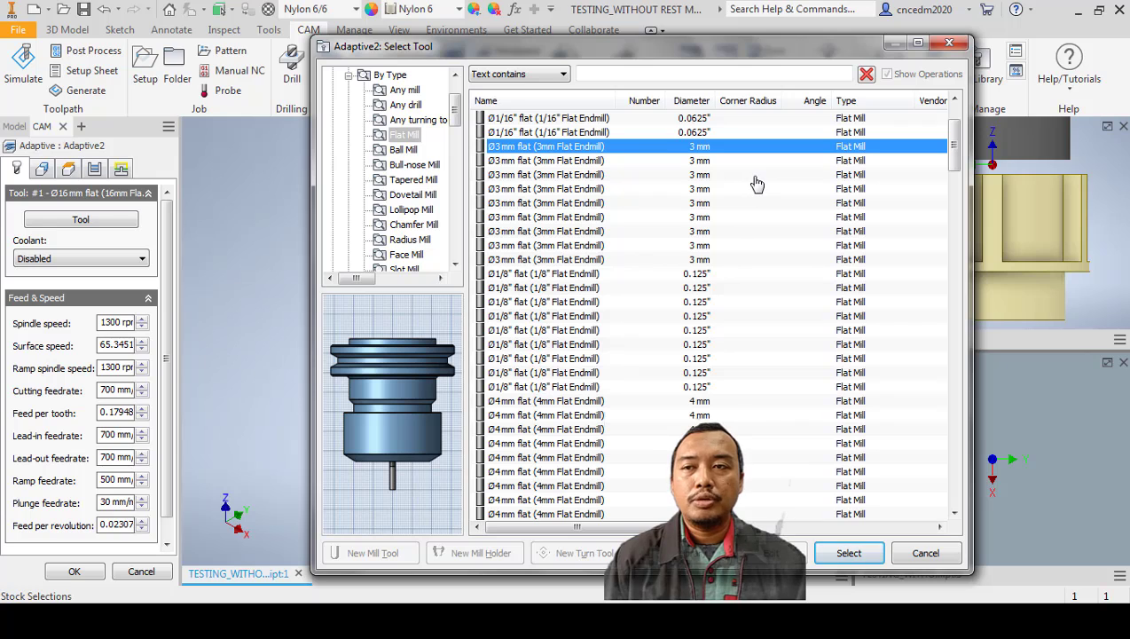
click(699, 162)
click(698, 175)
click(699, 190)
click(699, 203)
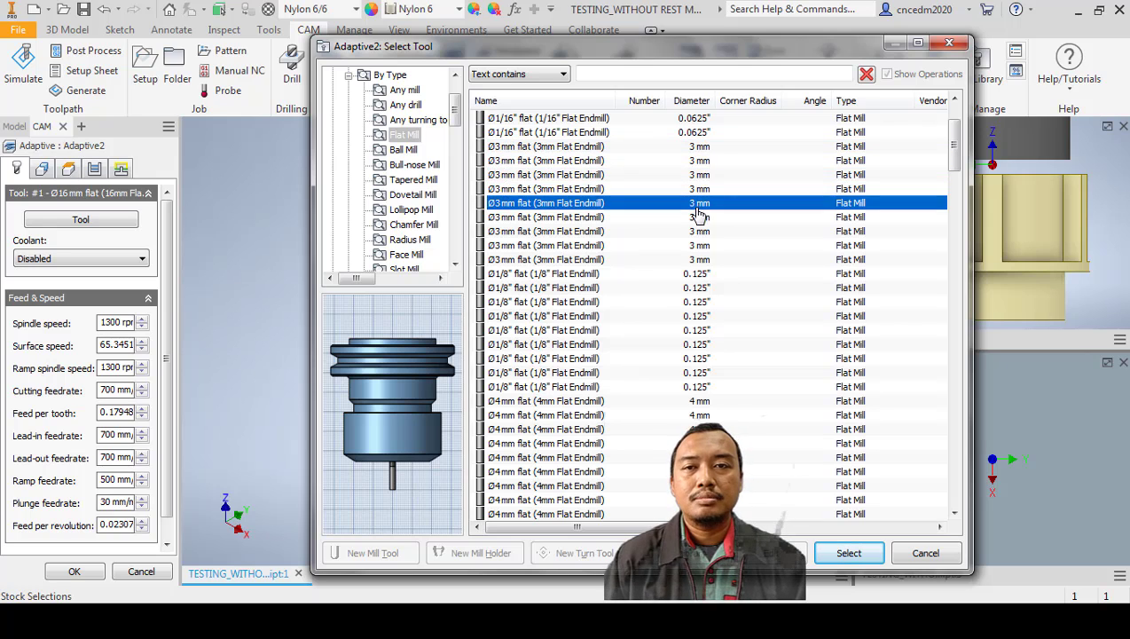
click(699, 217)
click(699, 232)
click(700, 246)
click(701, 259)
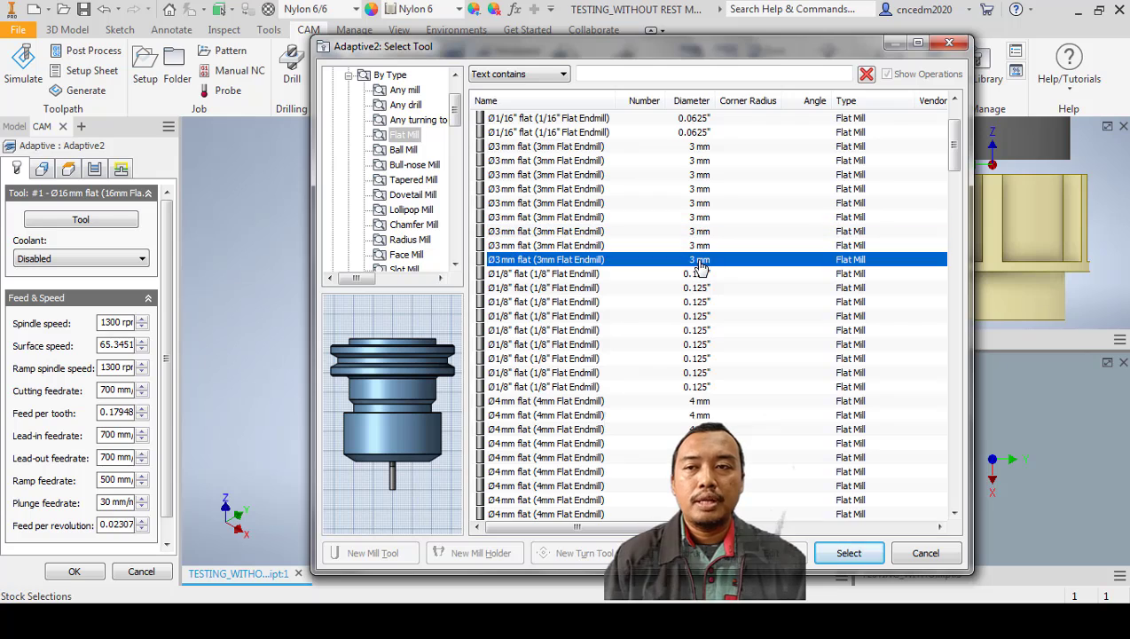
click(701, 148)
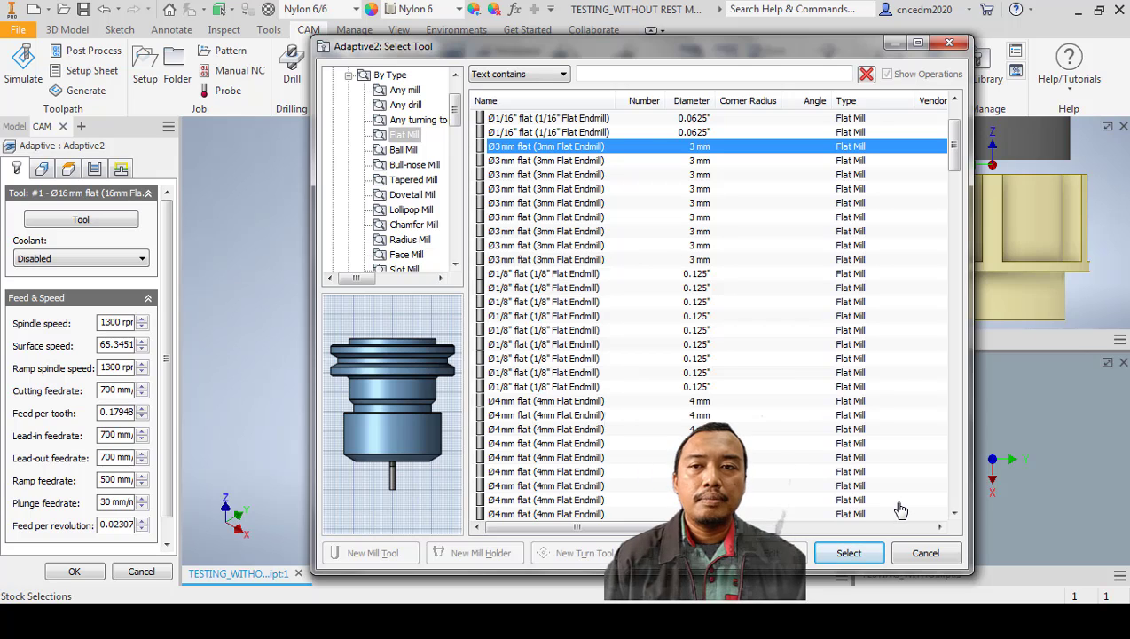
click(849, 554)
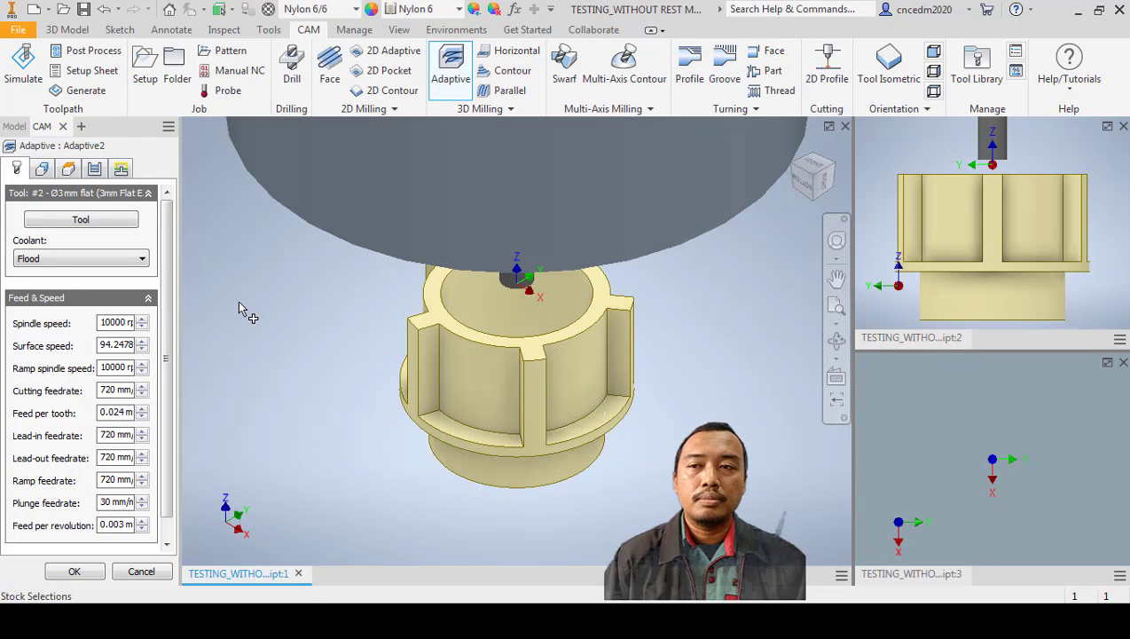
- Edit the 3 mm flat end mill assigned to the Adaptive operation, set its tool number to 1 and use it
click(80, 219)
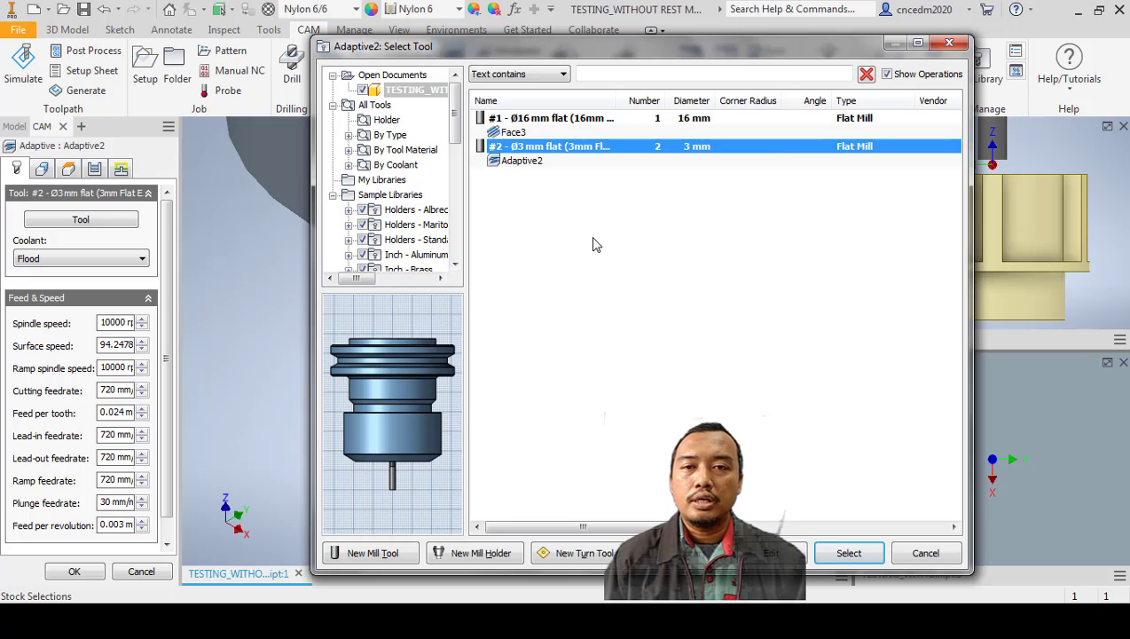
right_click(559, 152)
click(590, 157)
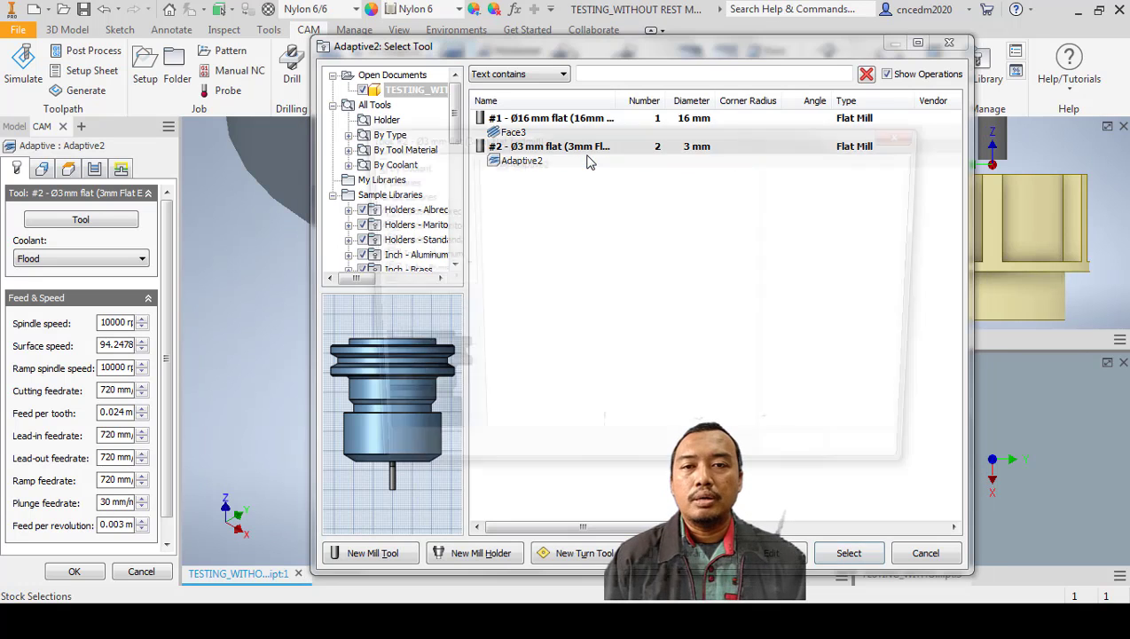
click(384, 165)
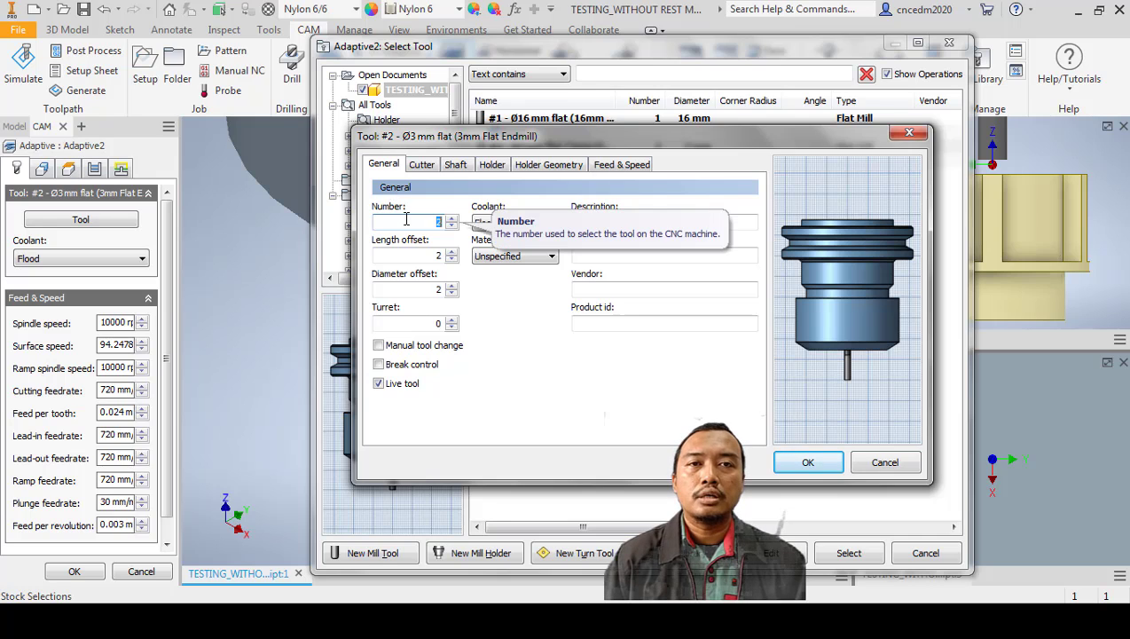
text(1)
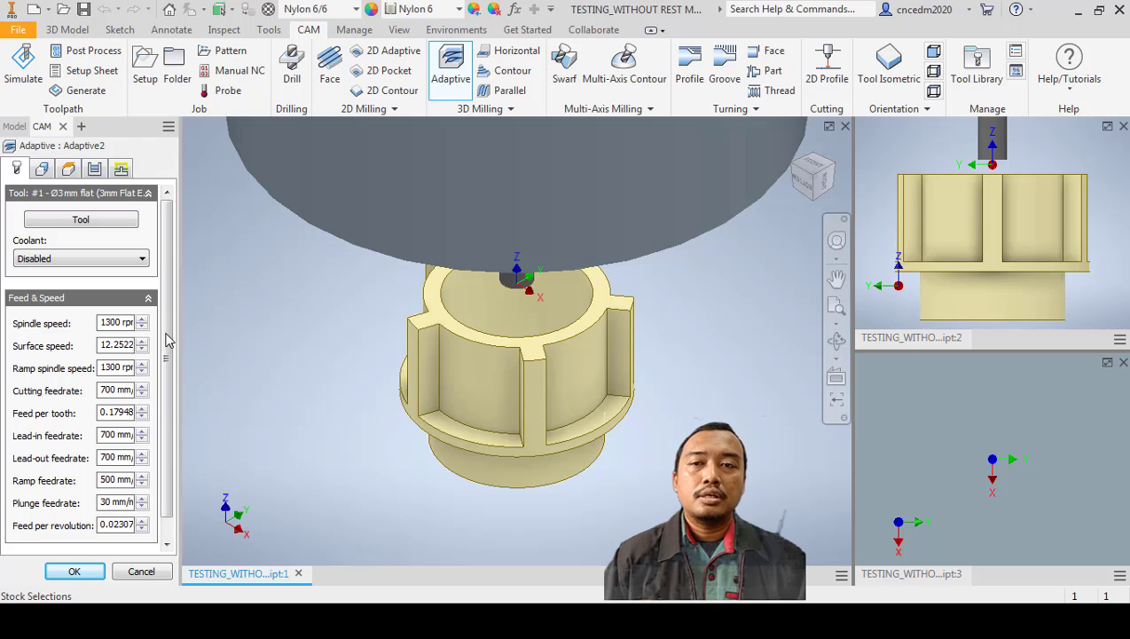
- Keep the Adaptive operation's coolant Disabled and review its feed, speed and geometry settings, leaving the machining boundary at None
click(78, 259)
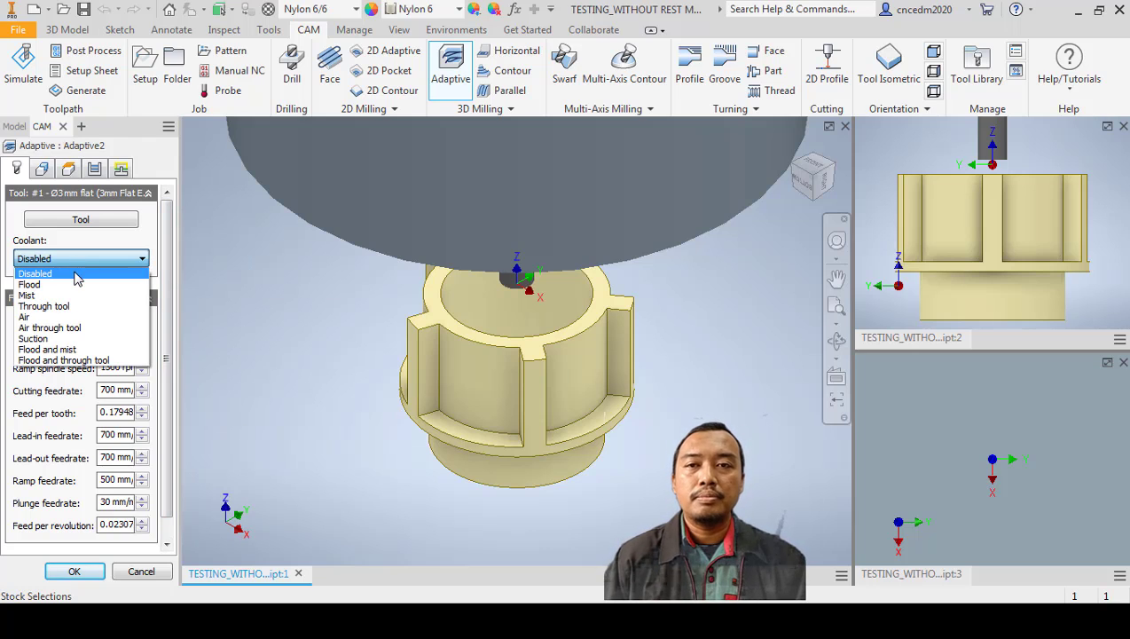
click(77, 277)
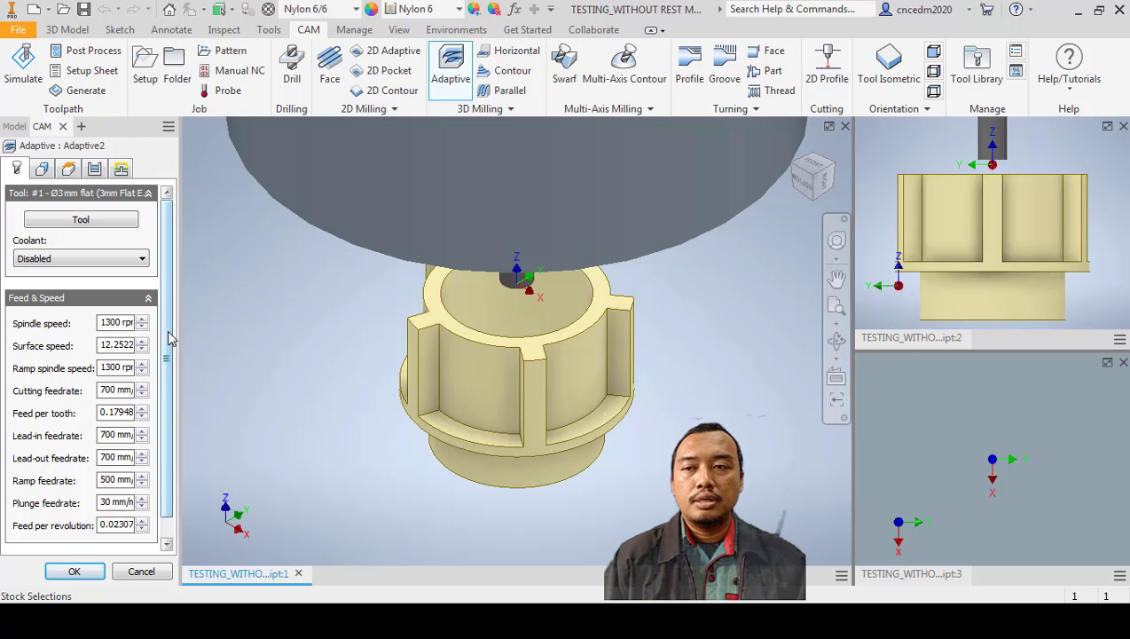
drag(172, 333, 169, 376)
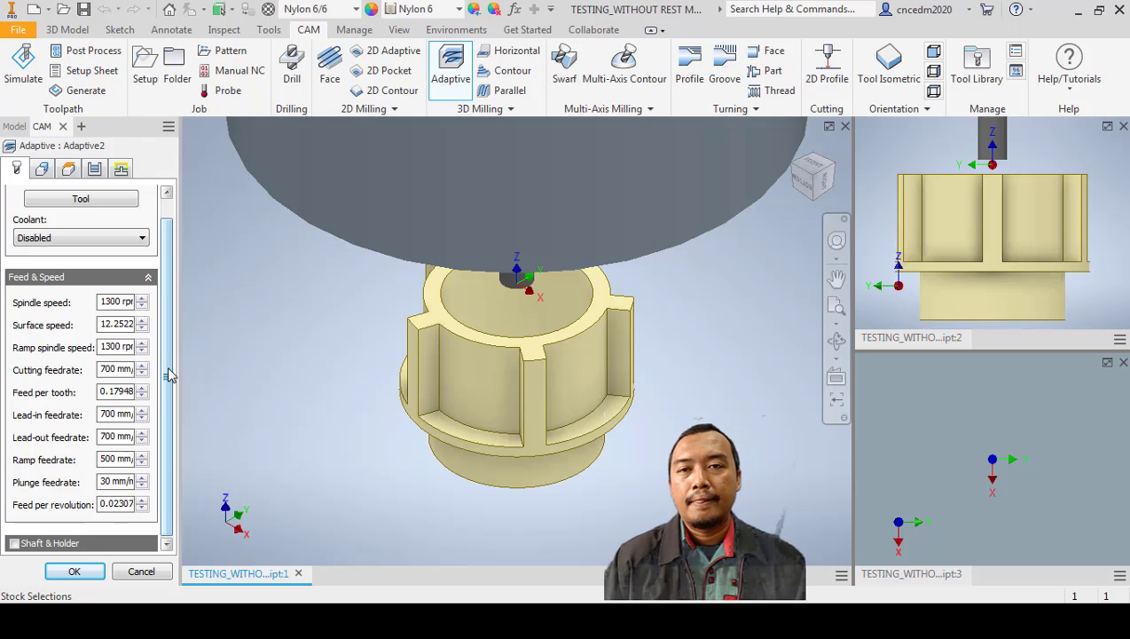
click(44, 169)
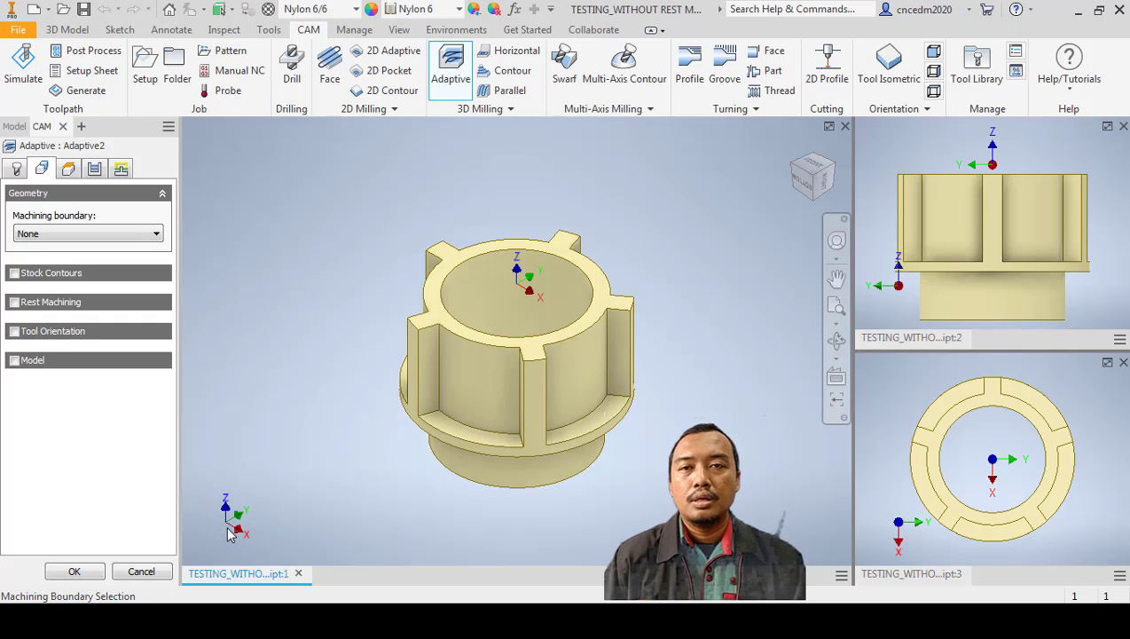
- Set the Adaptive operation's bottom height by selection, using the upper face of the flange between the ribs as reference
click(67, 169)
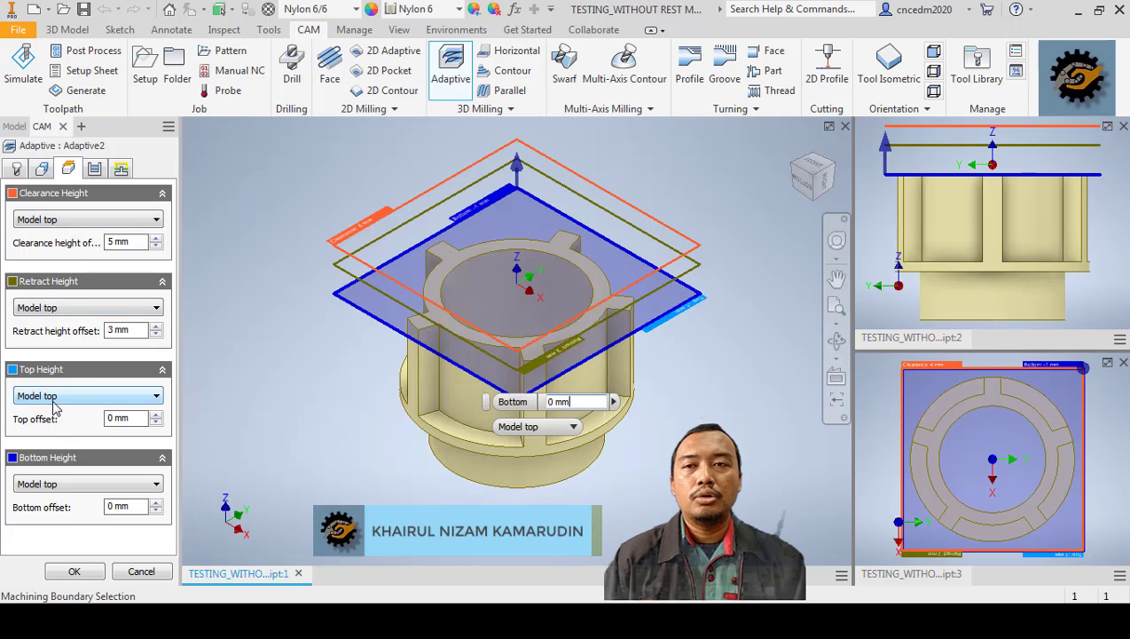
click(59, 483)
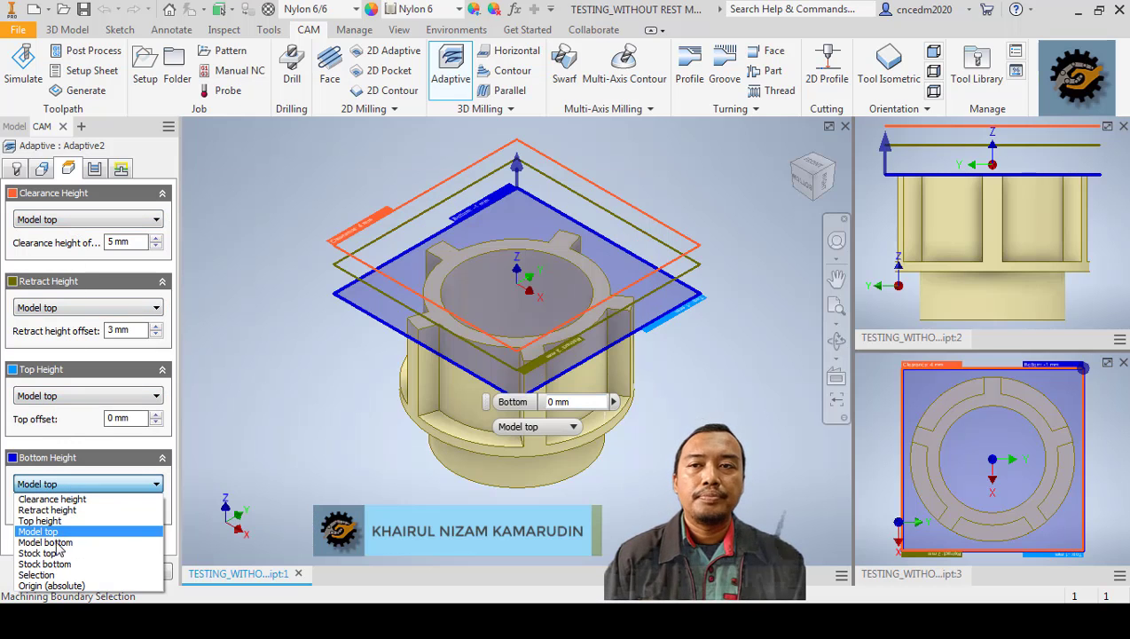
click(51, 576)
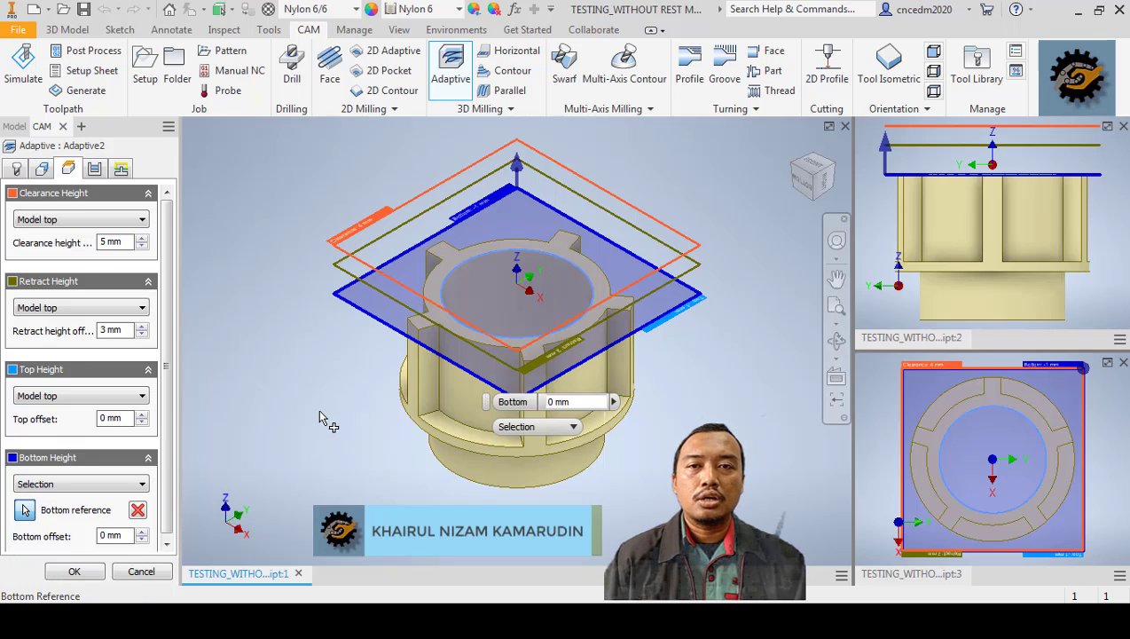
click(443, 274)
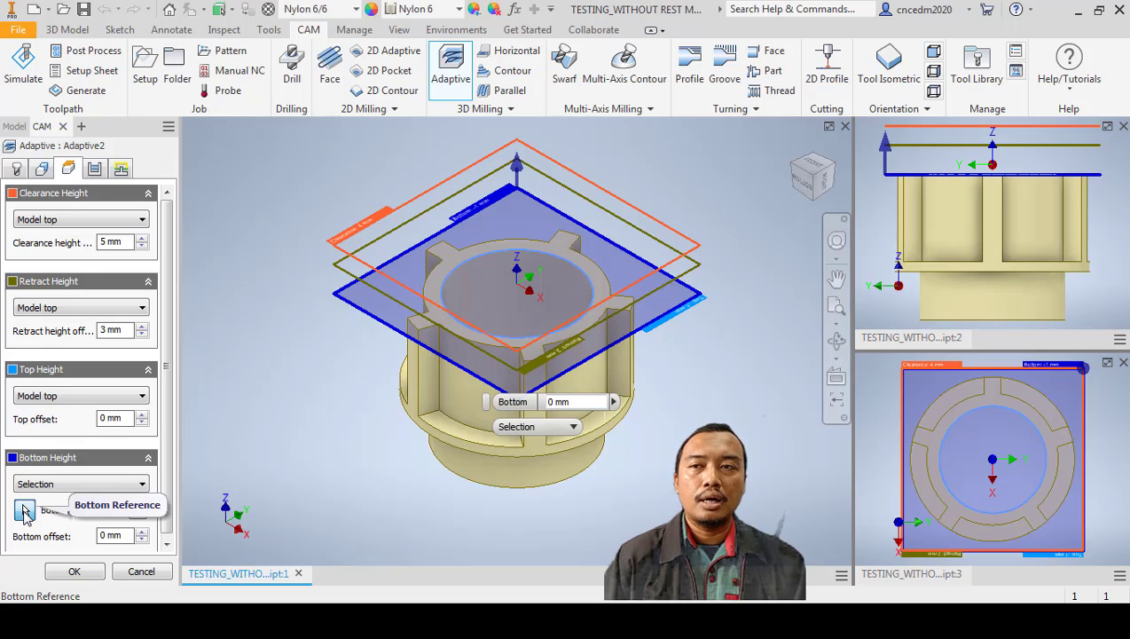
click(25, 513)
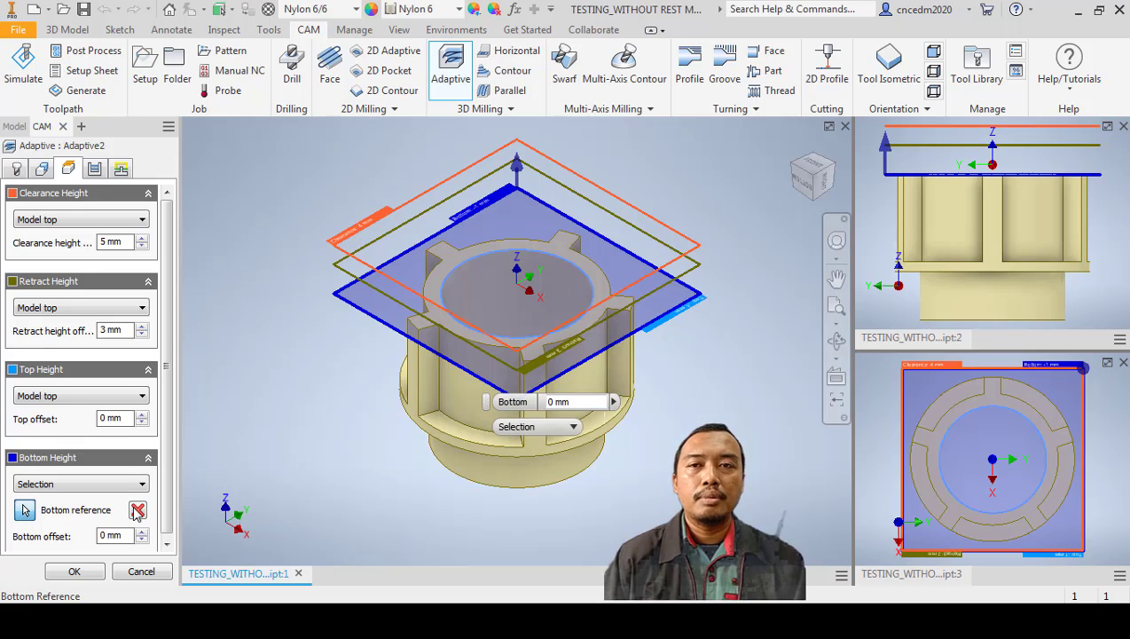
click(448, 428)
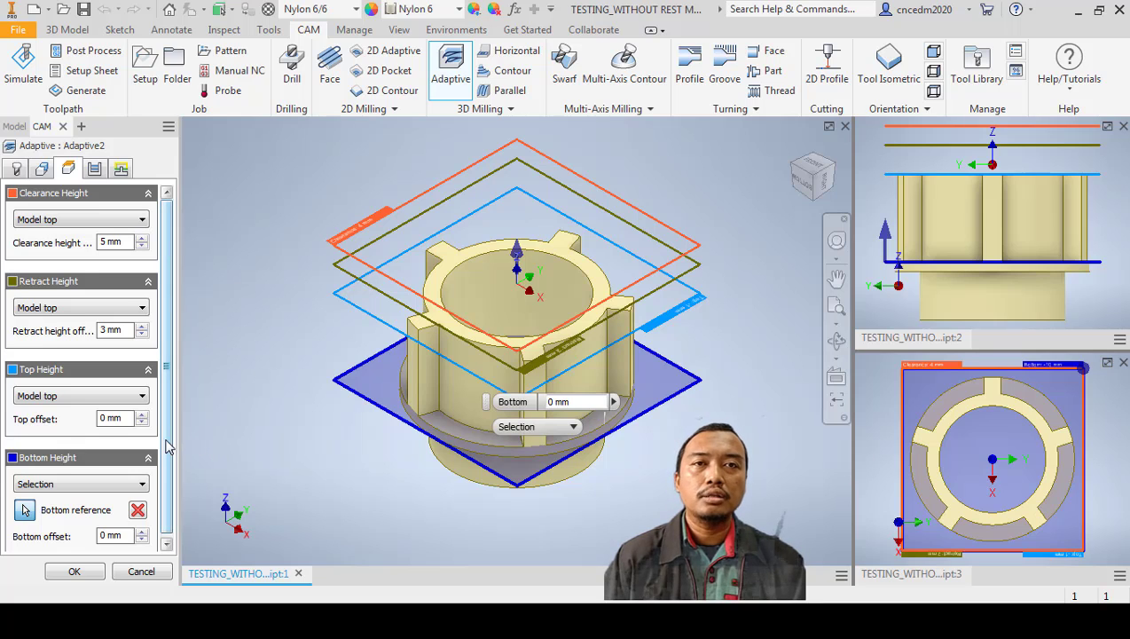
scroll(169, 446, down, 1)
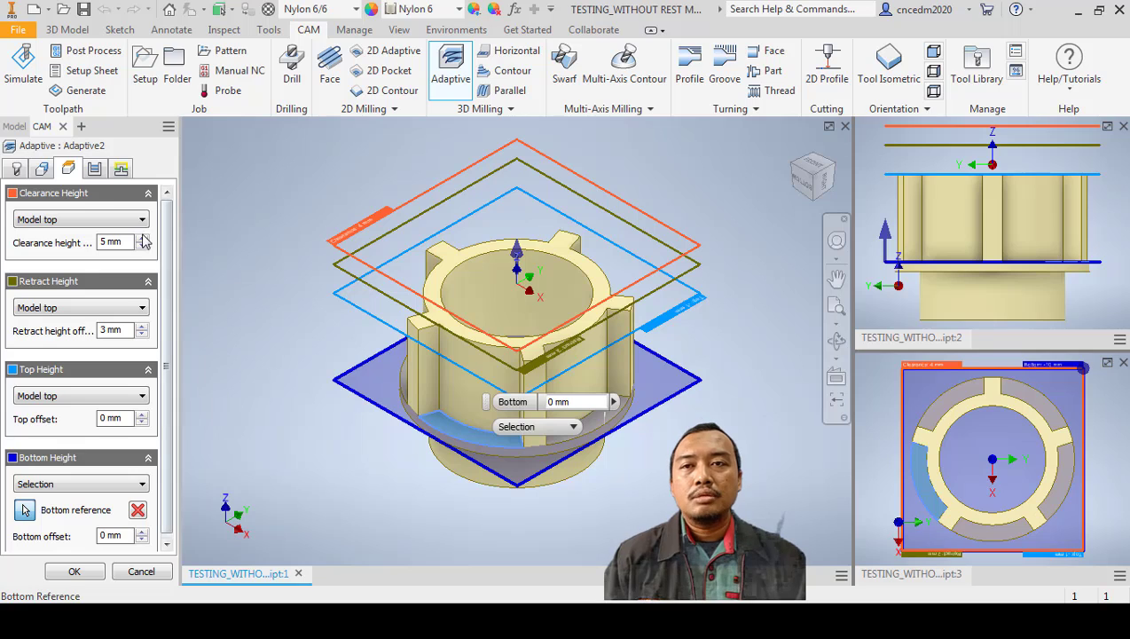
- Examine the Adaptive operation's passes settings, including optimal load, machine cavities, cutting direction, maximum roughing stepdown and fine stepdown
click(95, 170)
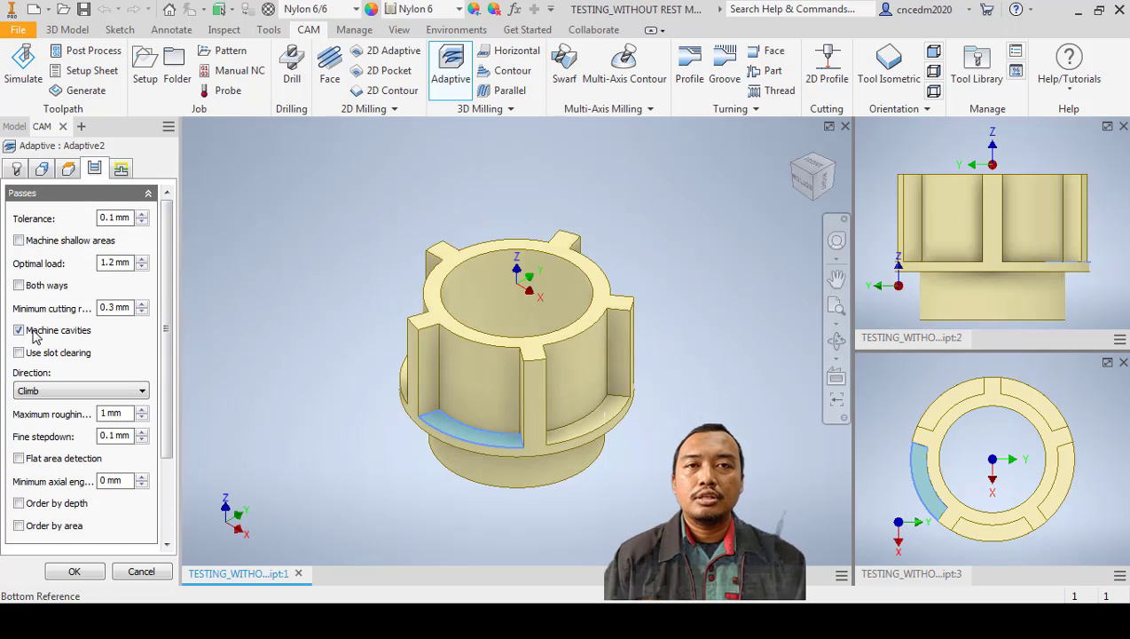
mouse_move(35, 337)
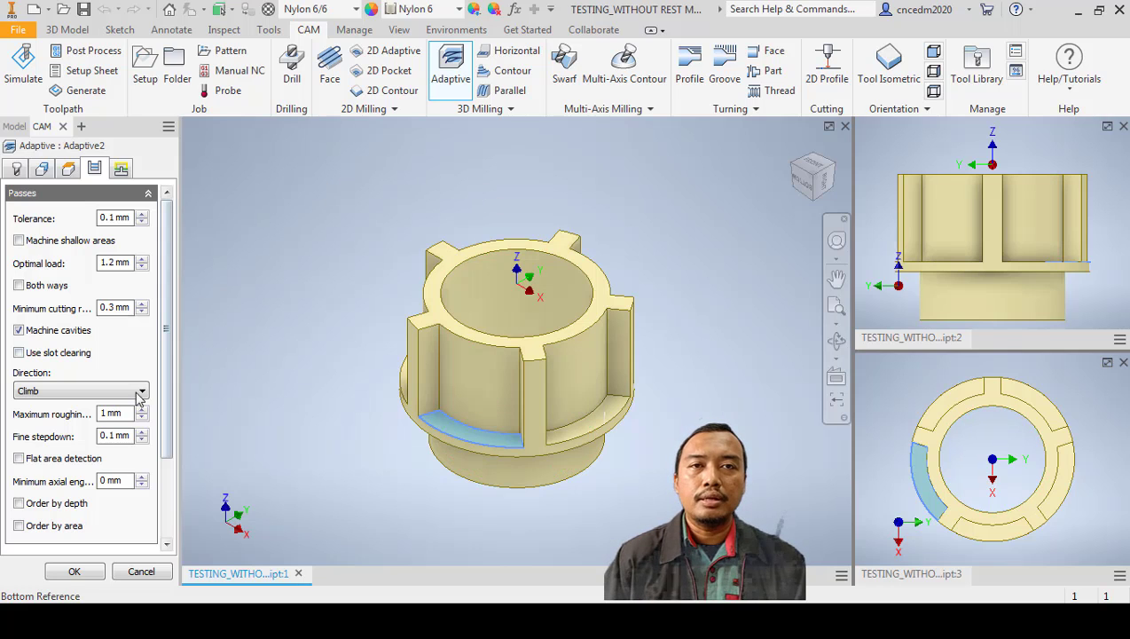
mouse_move(127, 424)
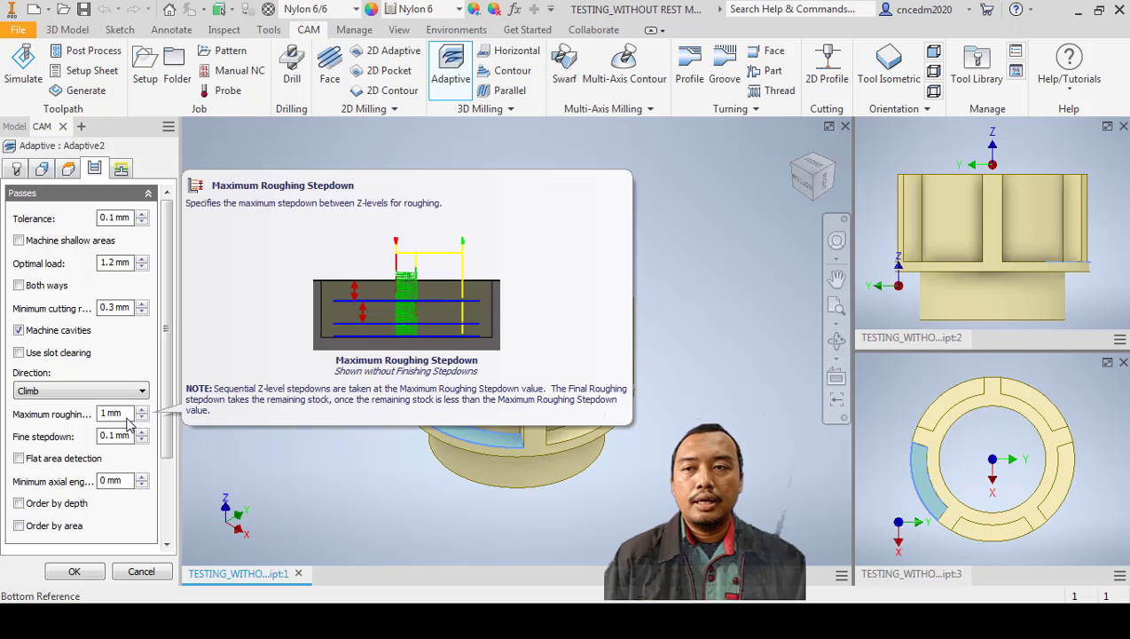
scroll(162, 488, down, 3)
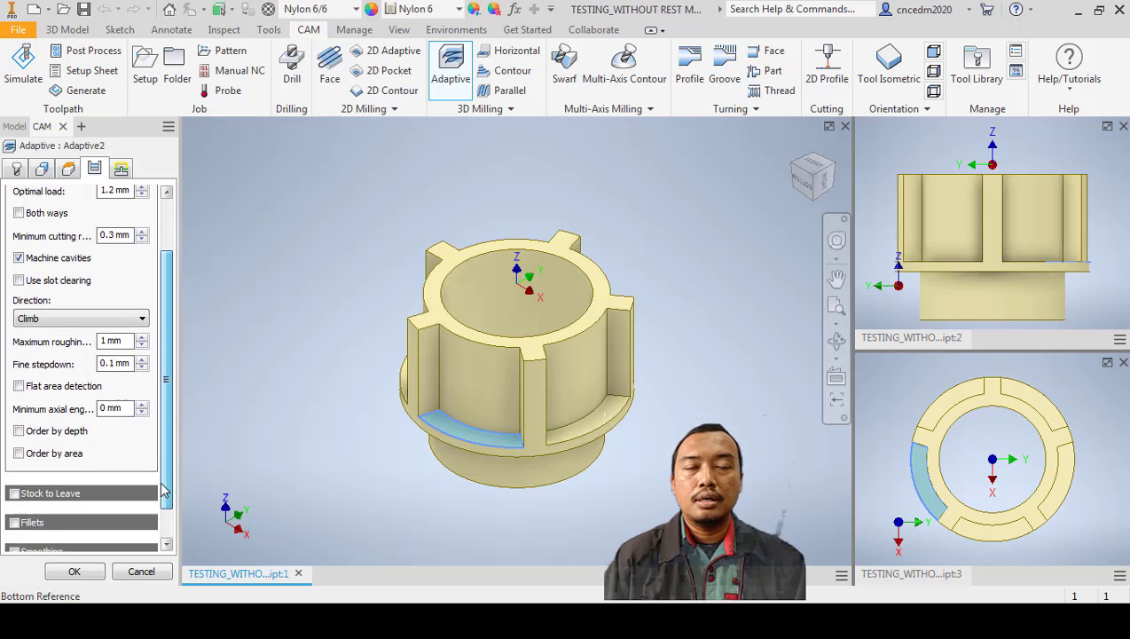
scroll(162, 488, down, 1)
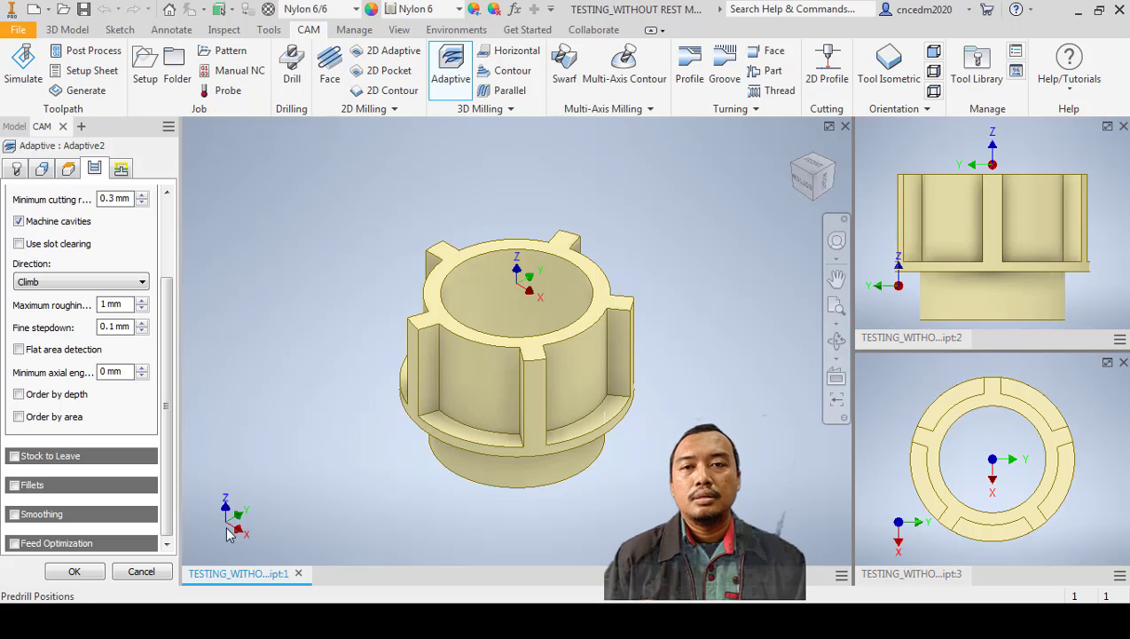
- Review the linking, lead and helix ramp settings and accept the Adaptive operation to generate its toolpath
click(120, 171)
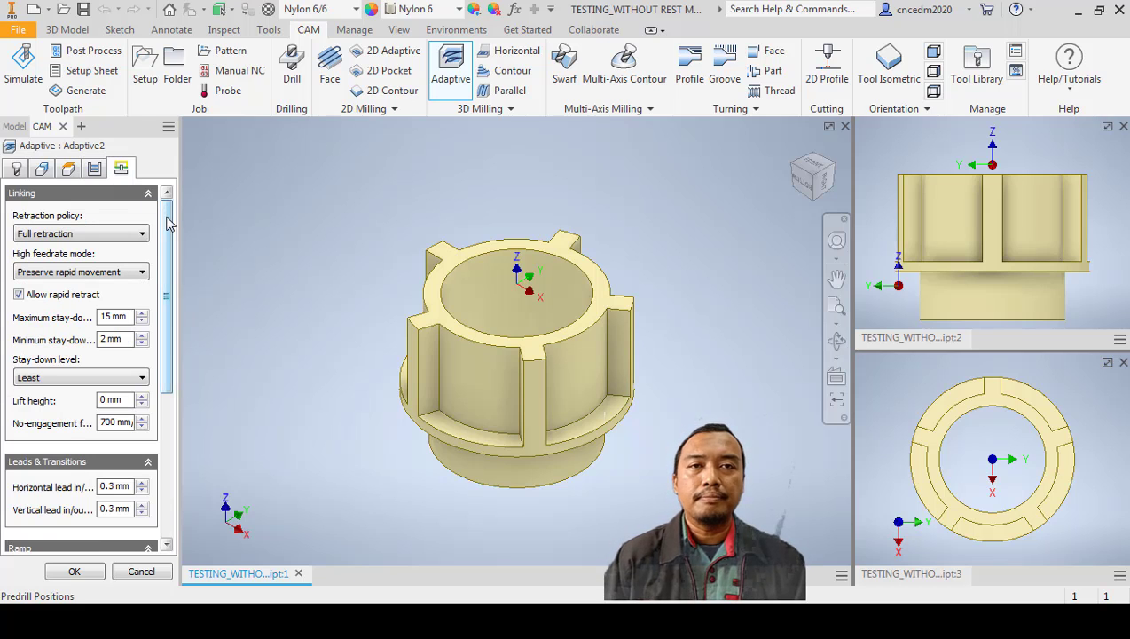
drag(171, 226, 172, 371)
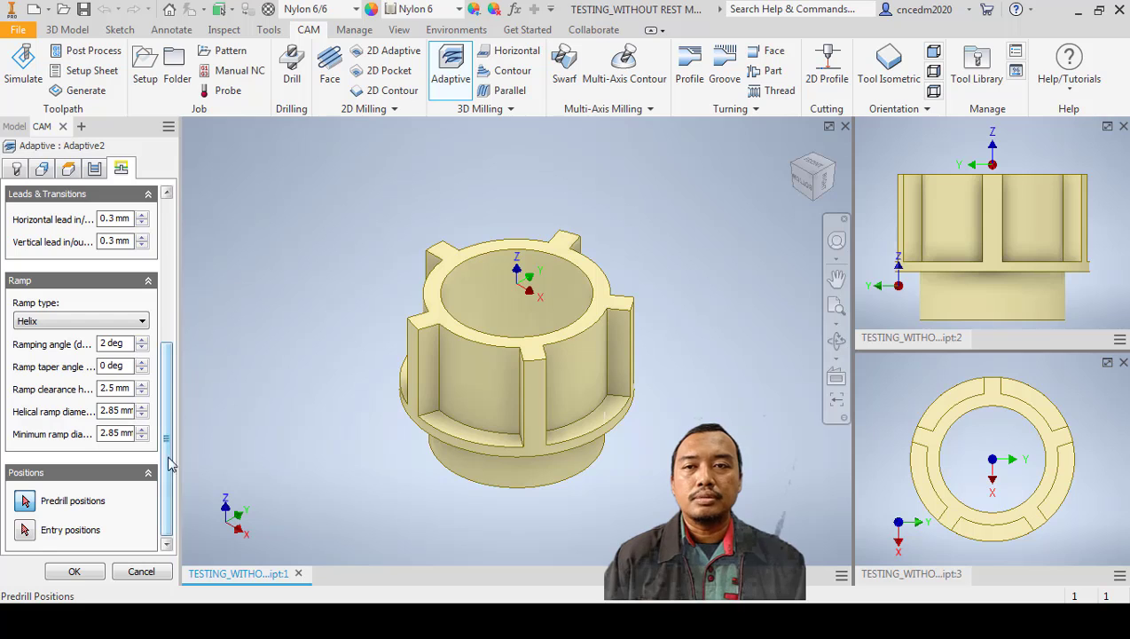
mouse_move(169, 466)
mouse_down()
mouse_move(174, 295)
mouse_move(174, 473)
mouse_up()
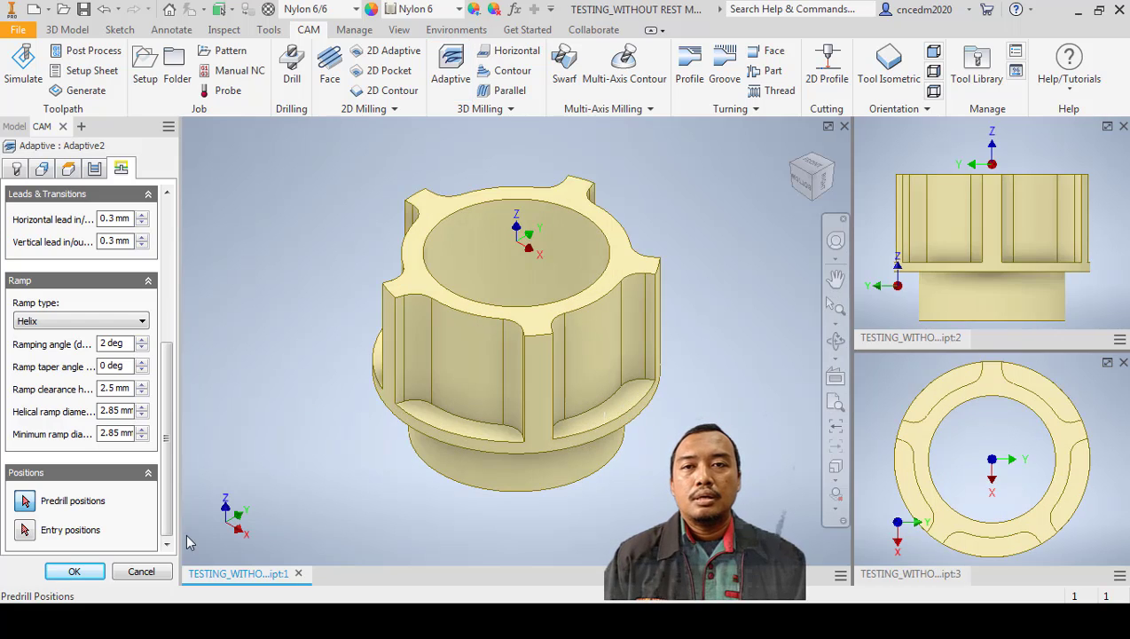
click(77, 572)
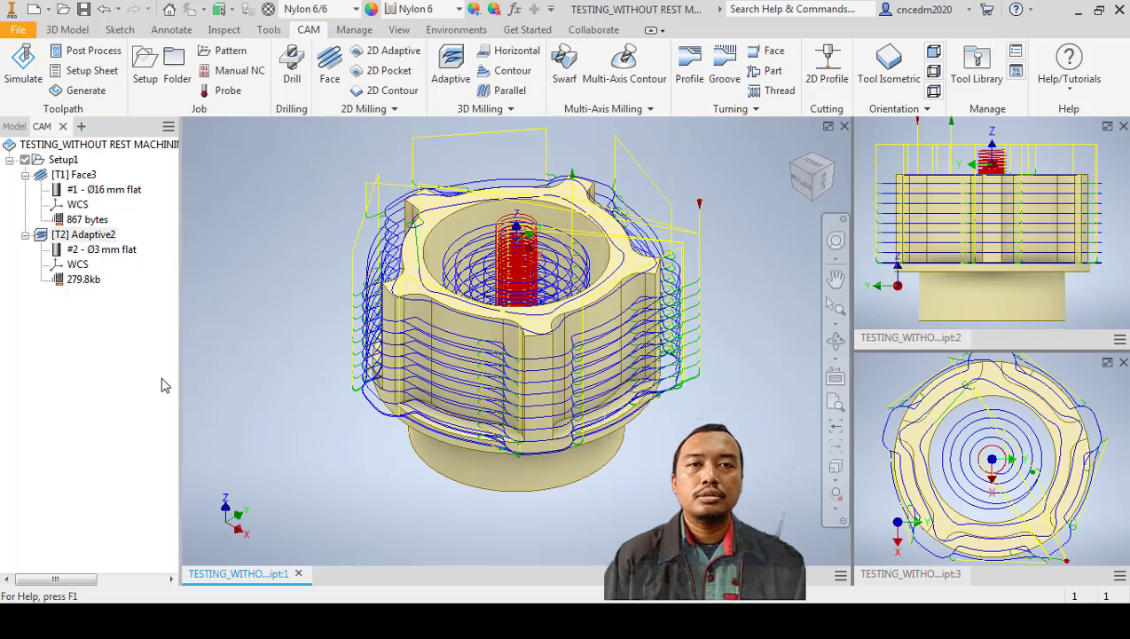
- Start a toolpath simulation of the whole Setup1
click(62, 161)
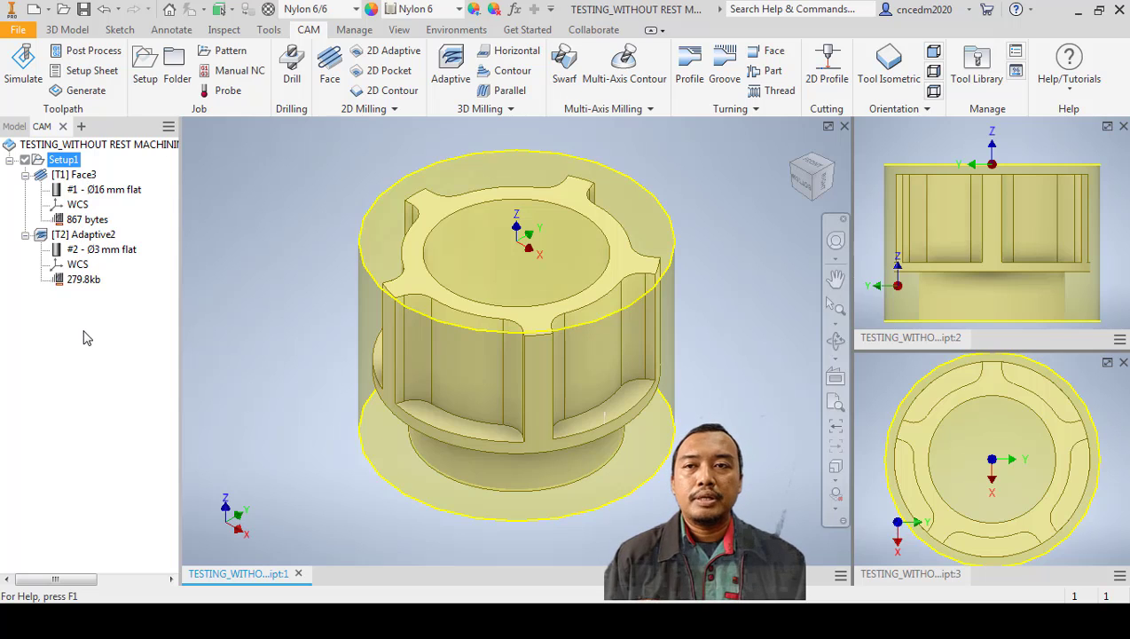
click(26, 78)
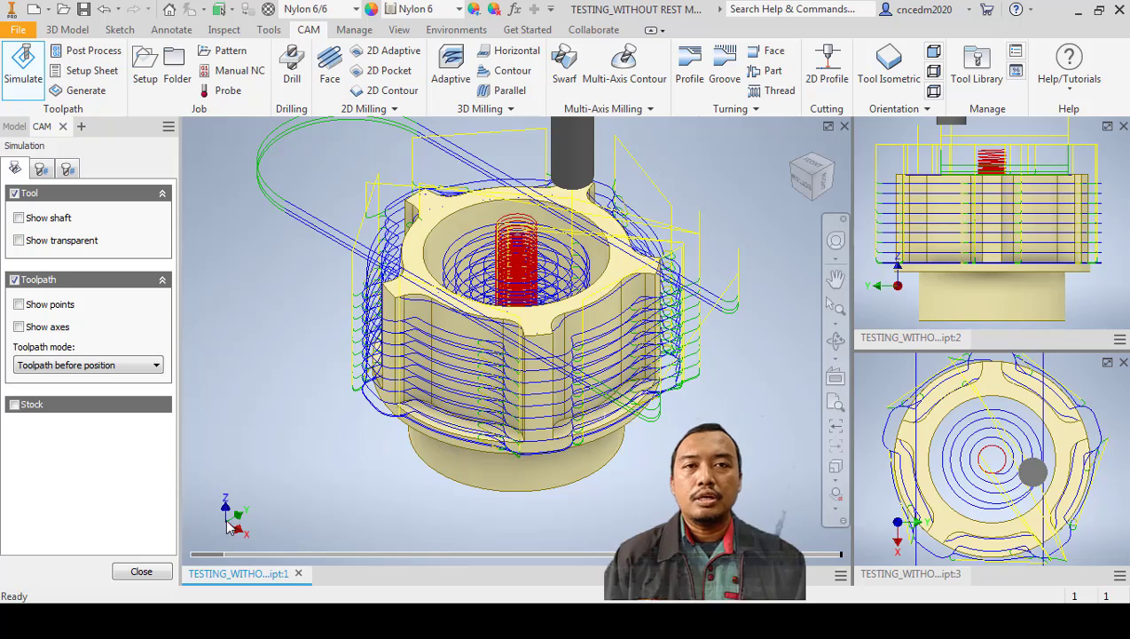
middle_click(261, 349)
middle_click(260, 349)
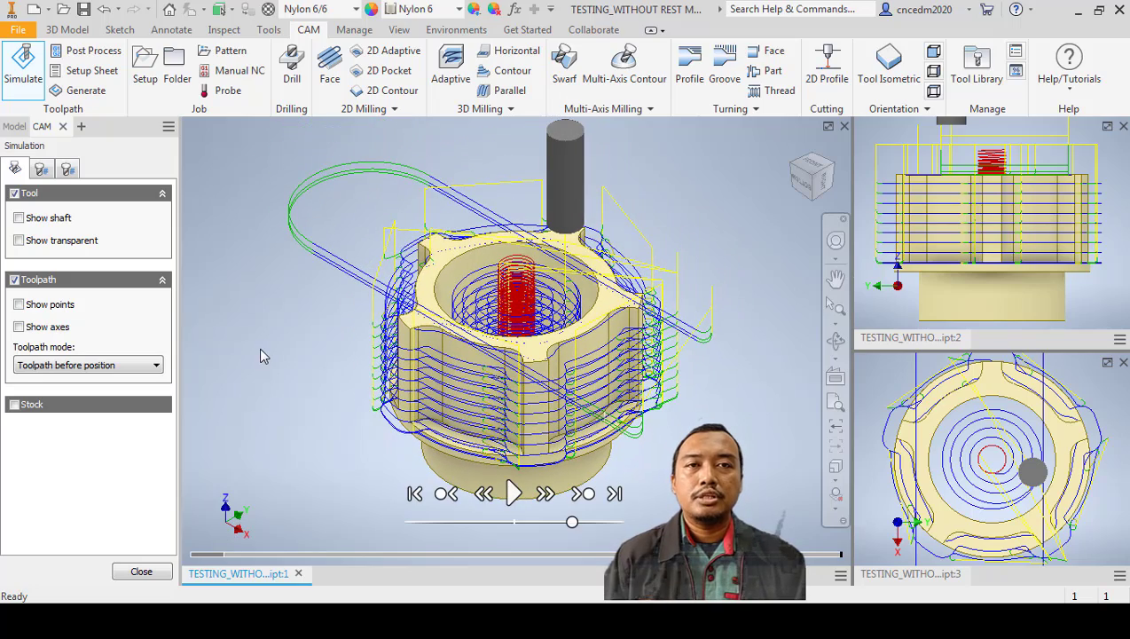
- Toggle the visibility of the tool and of the toolpath off and on in the simulation, checking the side and top views
click(16, 195)
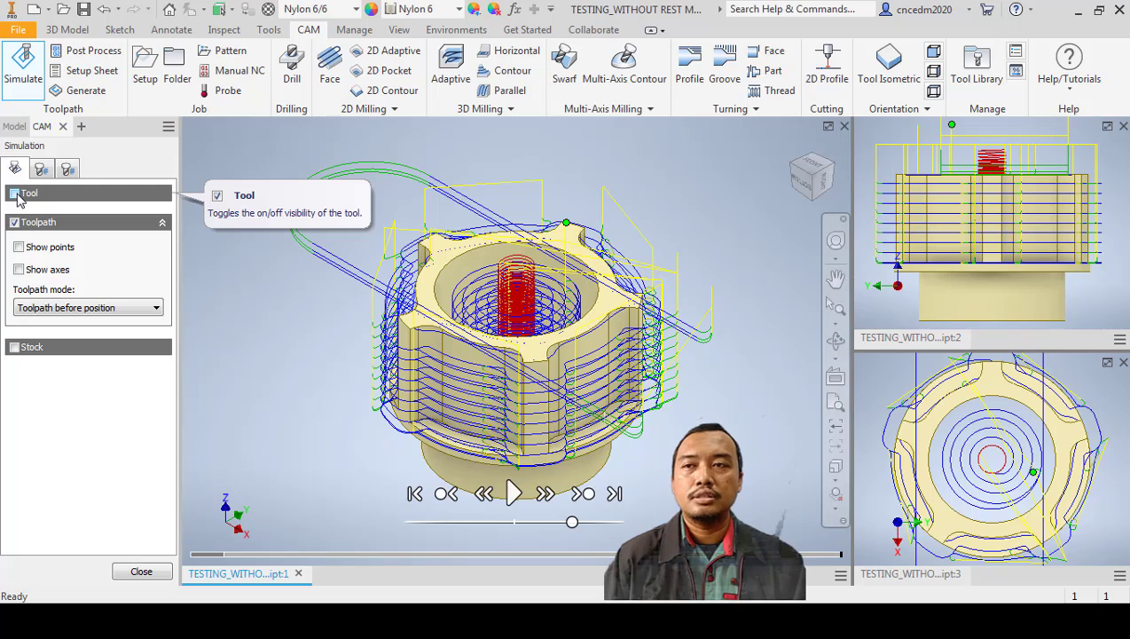
click(15, 195)
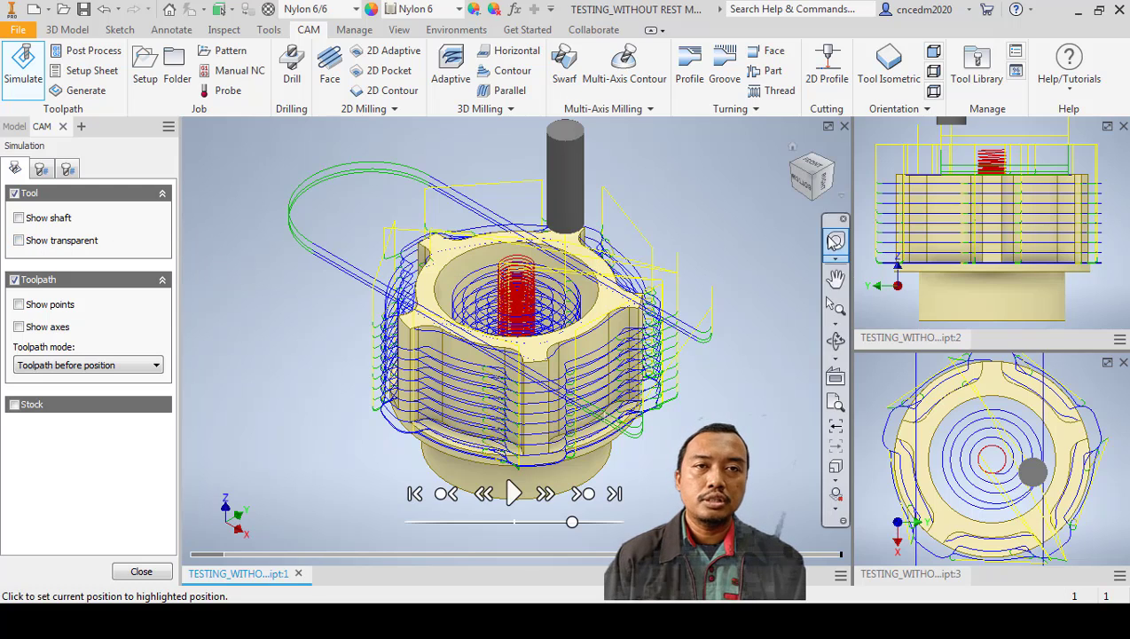
click(1104, 298)
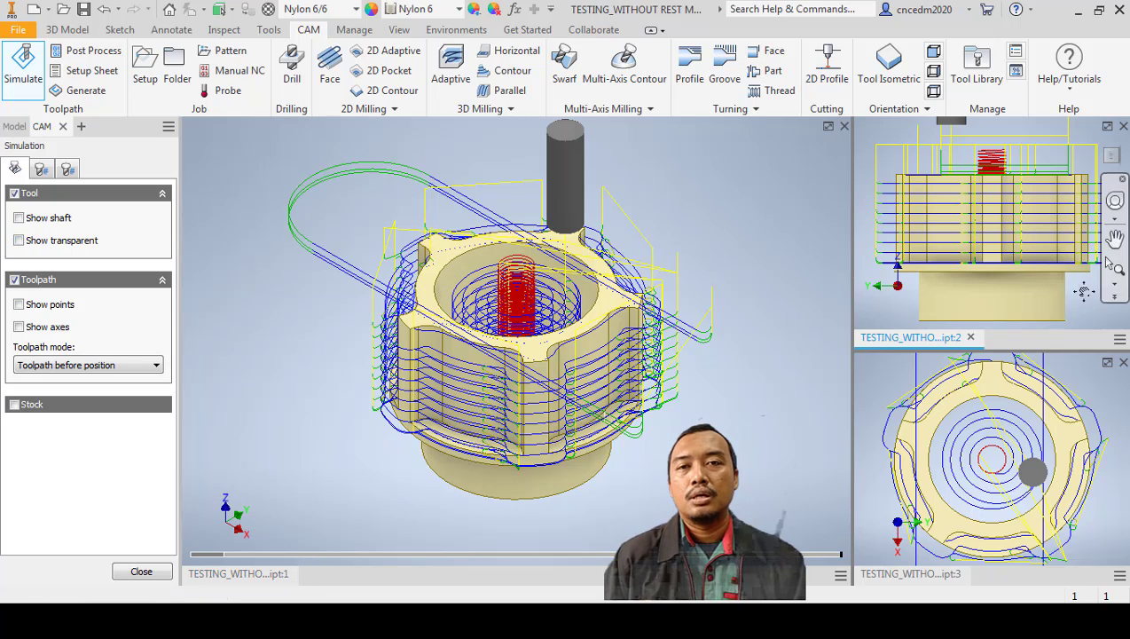
click(1087, 401)
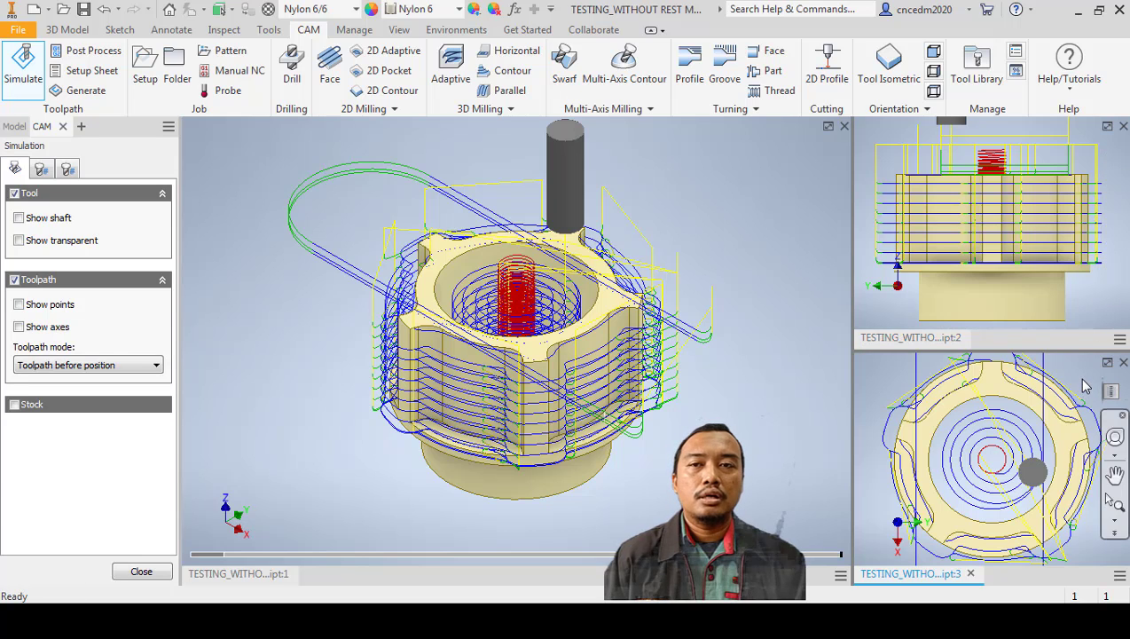
click(14, 280)
click(14, 279)
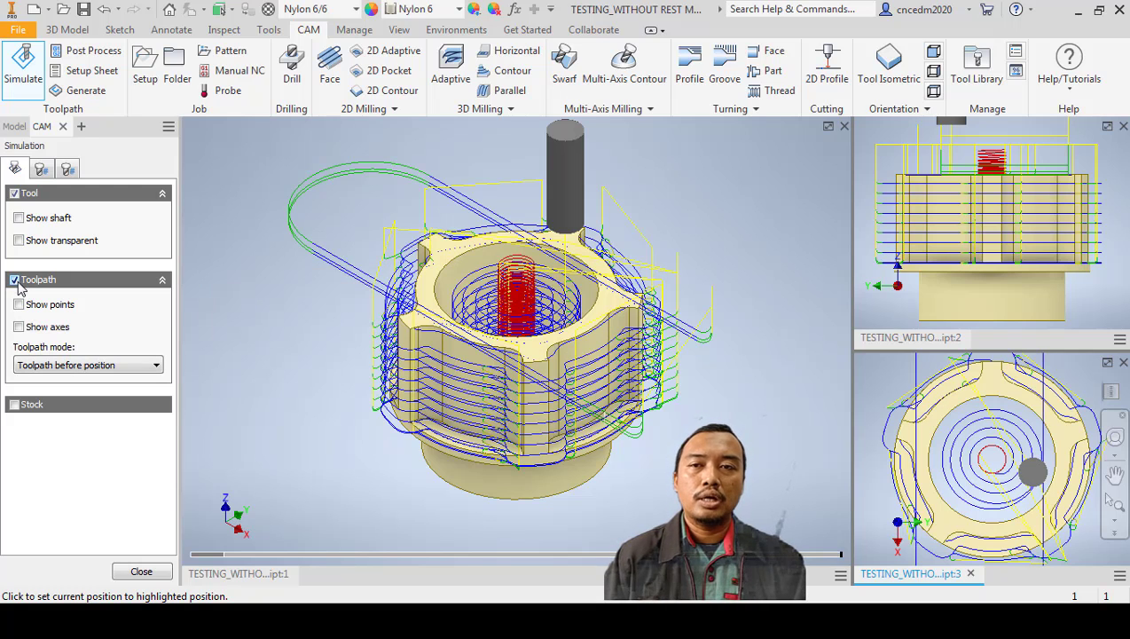
- Compare the Tail and All toolpath display modes in the simulation, finishing with the toolpath mode on Tail
click(51, 365)
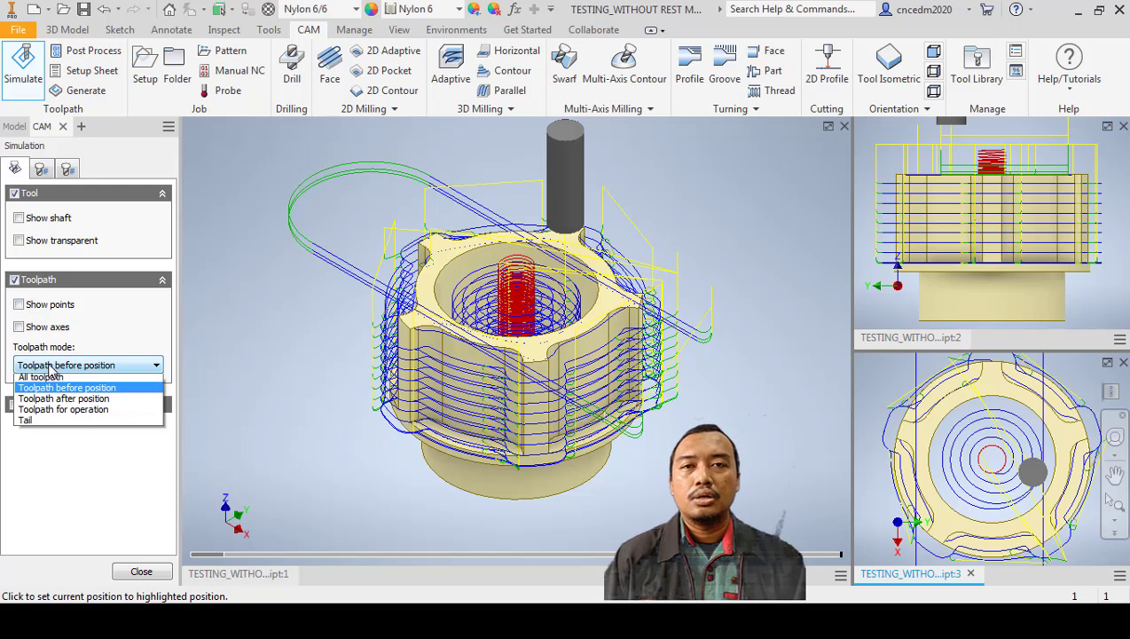
click(52, 424)
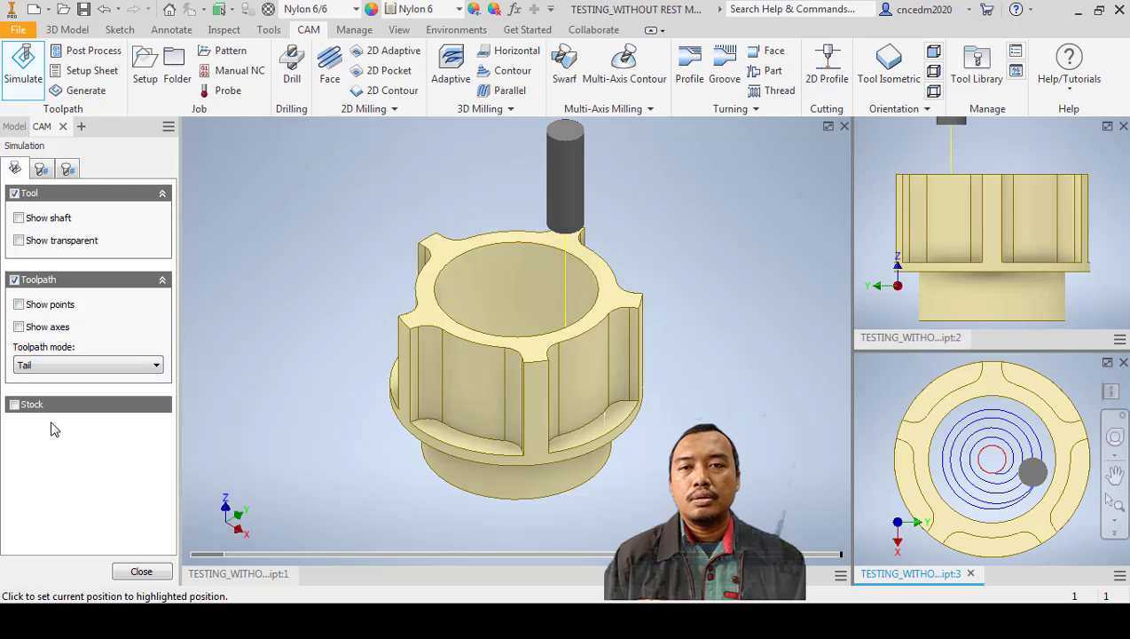
click(61, 371)
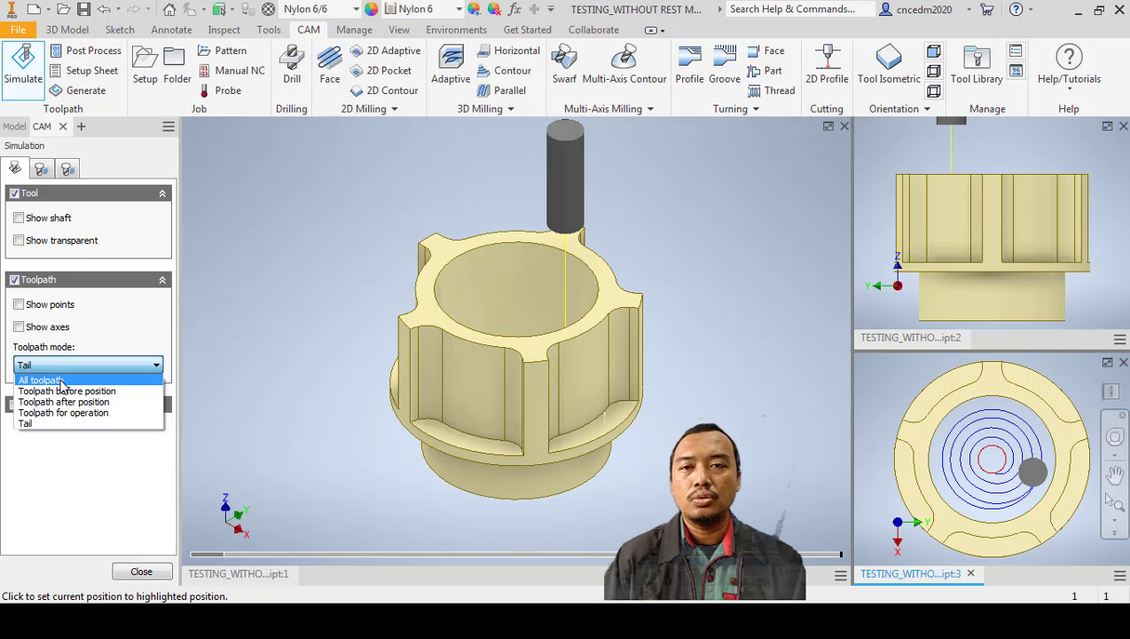
click(62, 383)
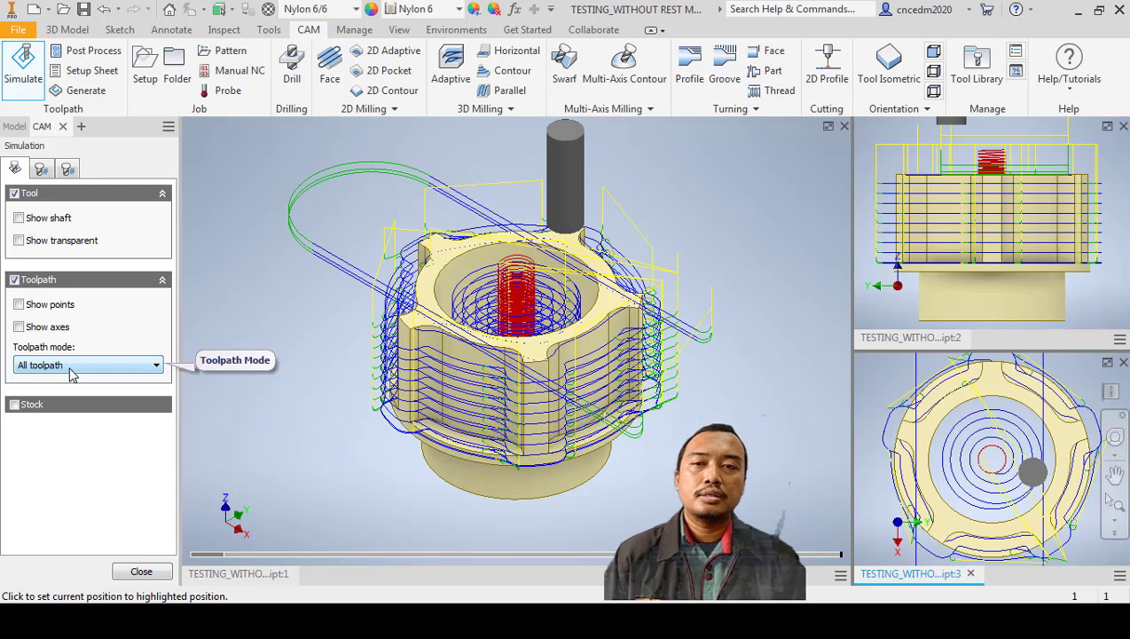
click(73, 365)
click(68, 420)
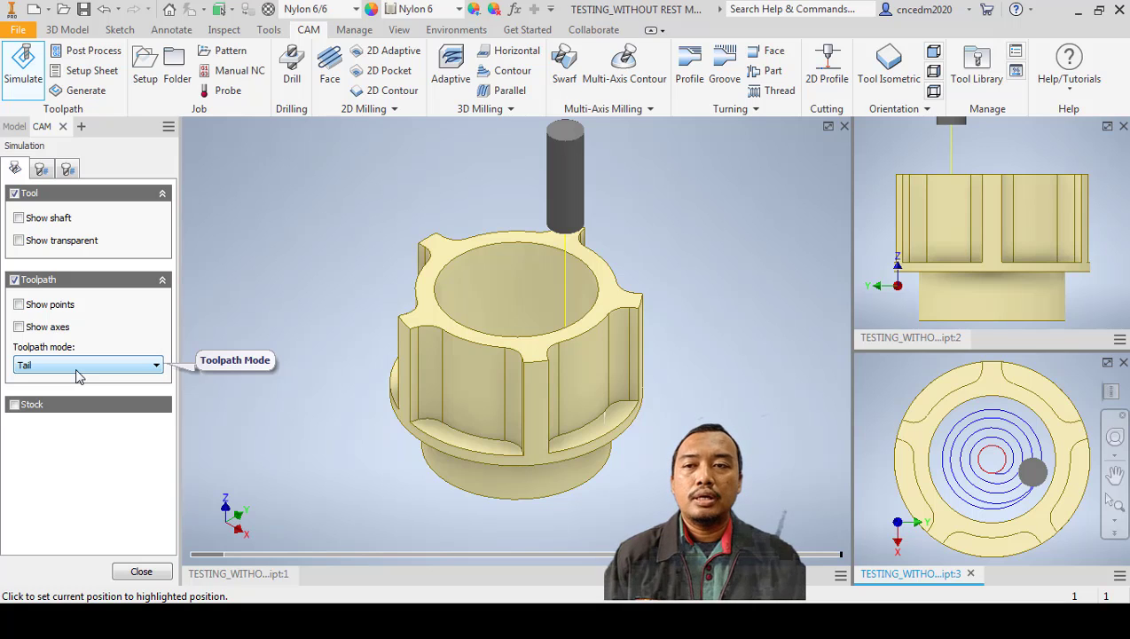
- Show the stock in the simulation and set its colorization to Use material
click(14, 406)
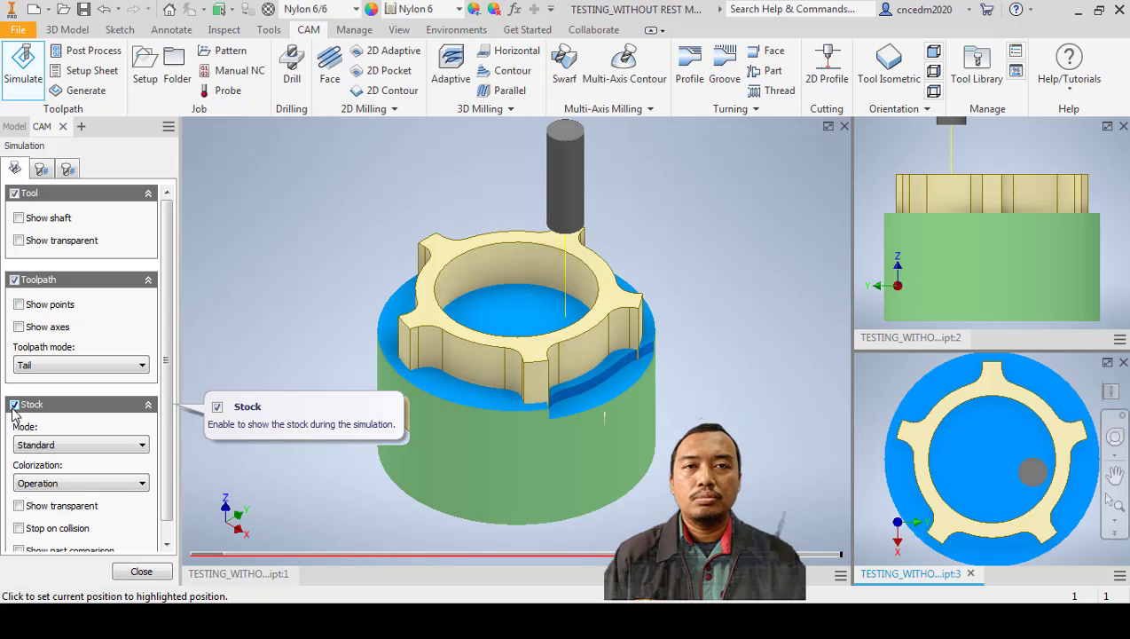
scroll(167, 410, down, 1)
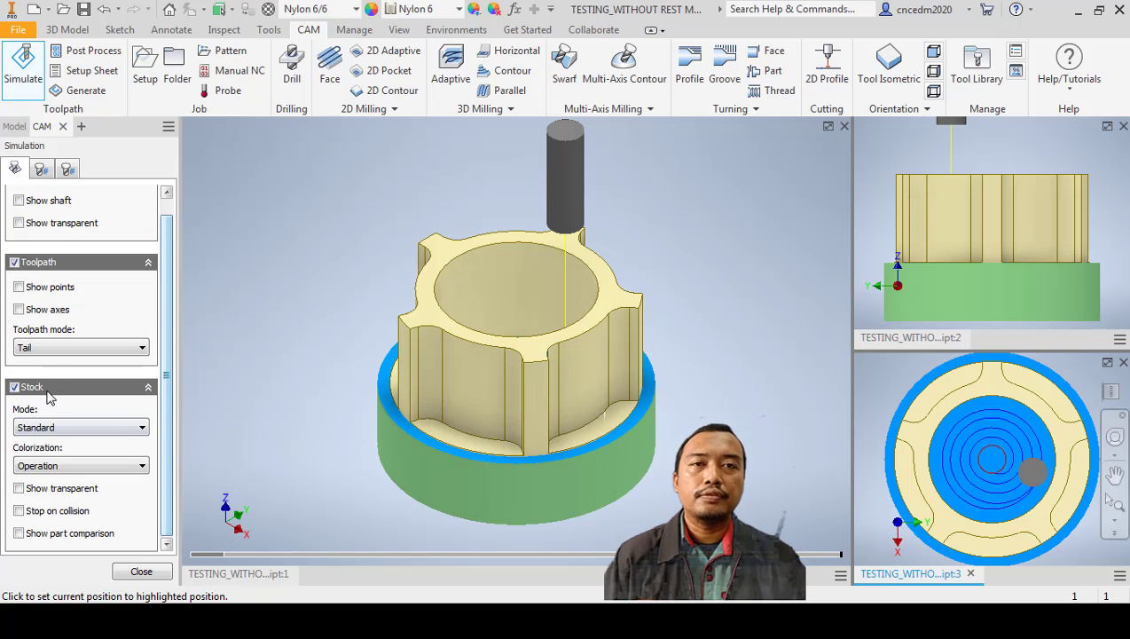
click(114, 471)
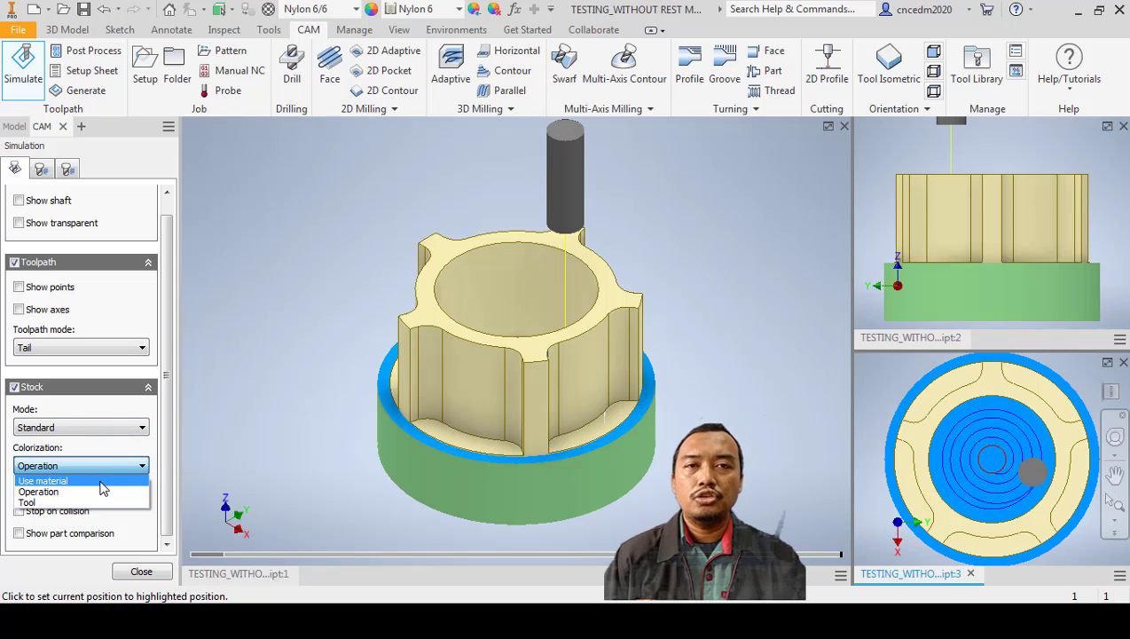
click(101, 481)
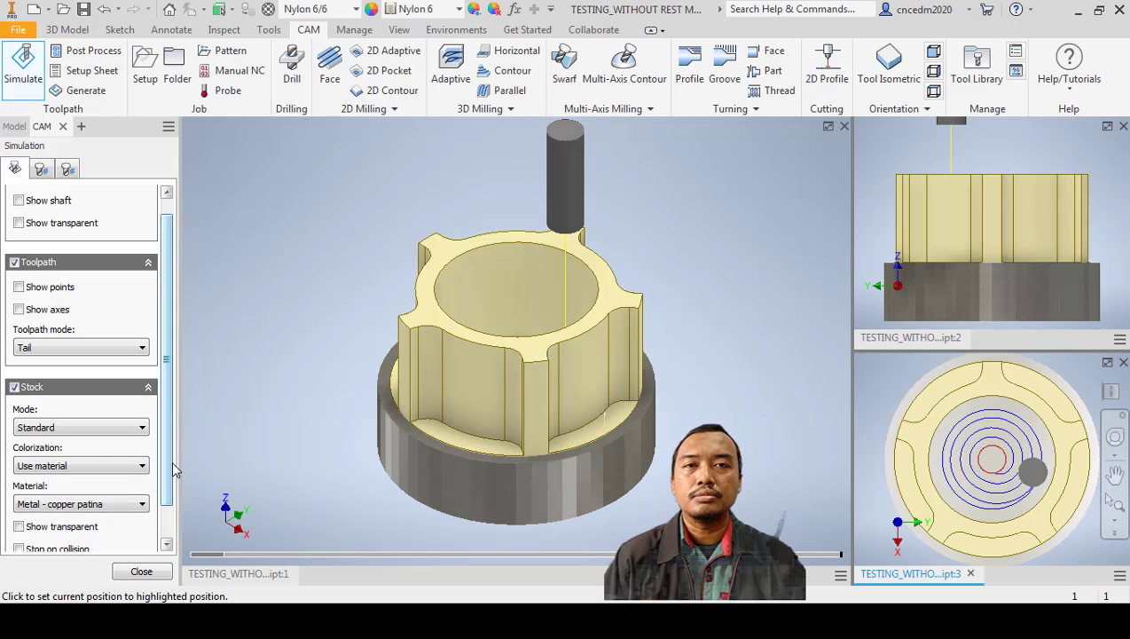
drag(169, 449, 169, 487)
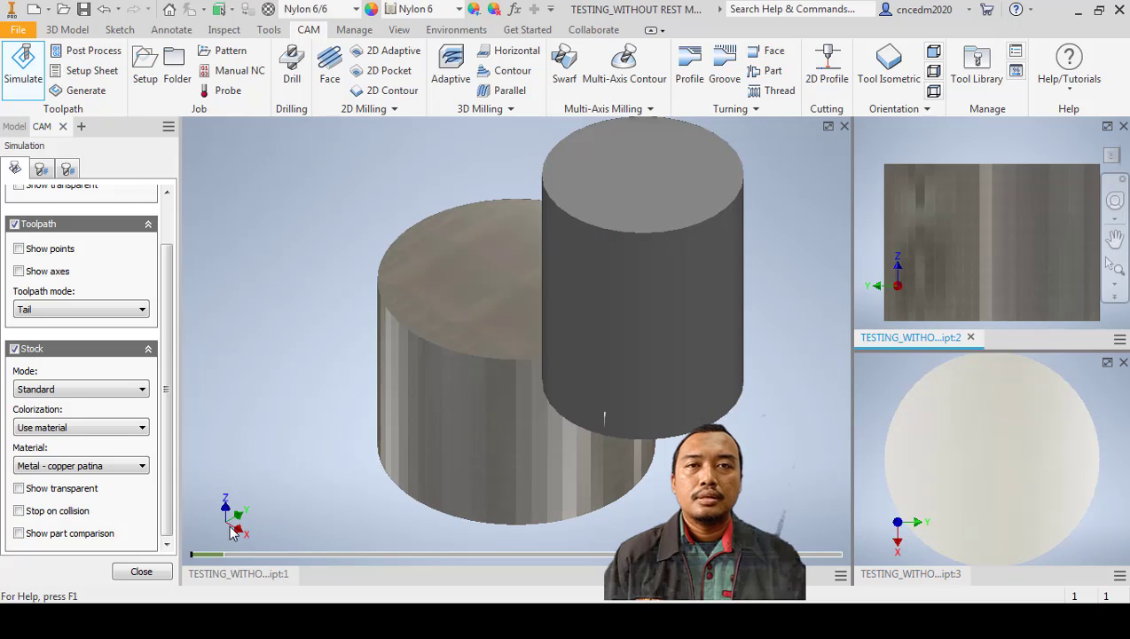
- Play the Setup1 machining simulation in the main view, raising the playback speed and bringing it back down
click(277, 469)
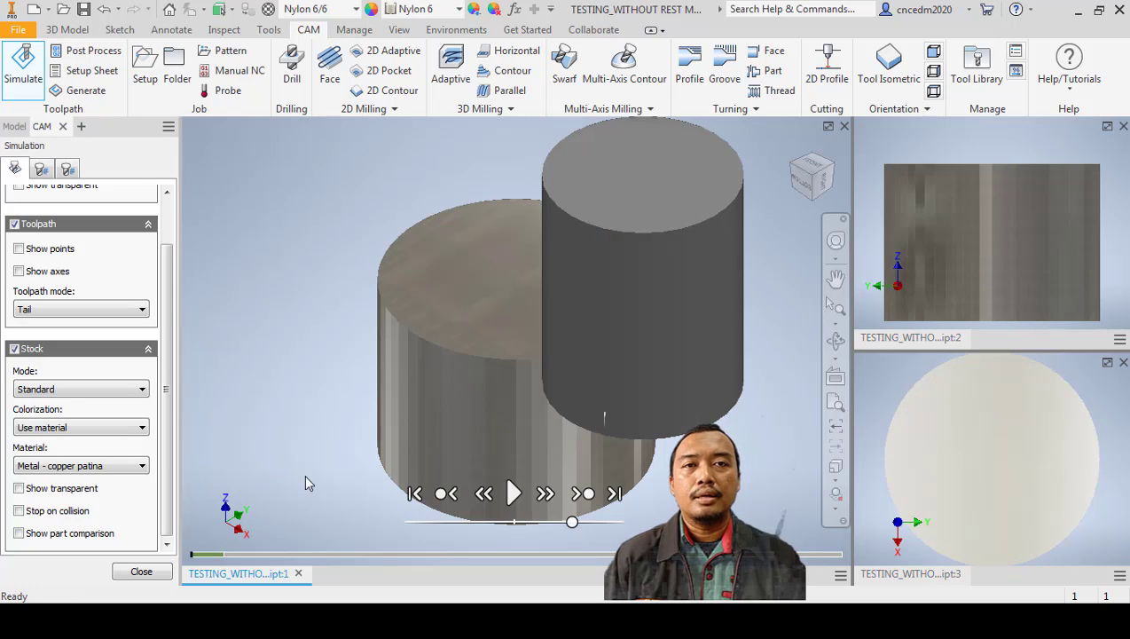
click(516, 494)
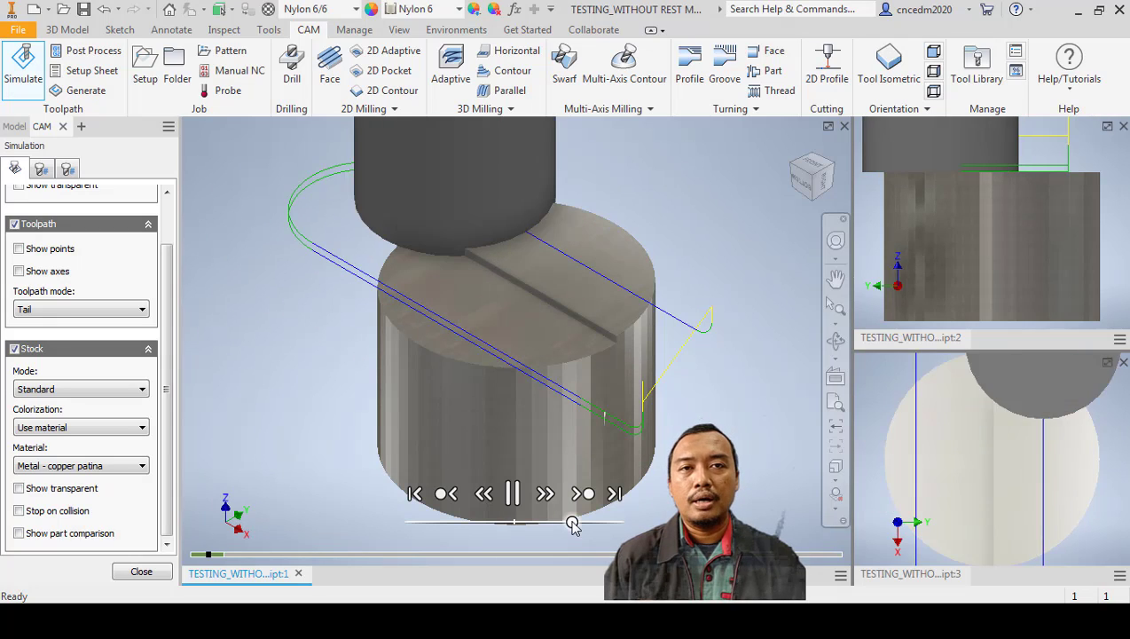
mouse_move(572, 523)
mouse_down()
mouse_move(545, 524)
mouse_move(590, 524)
mouse_up()
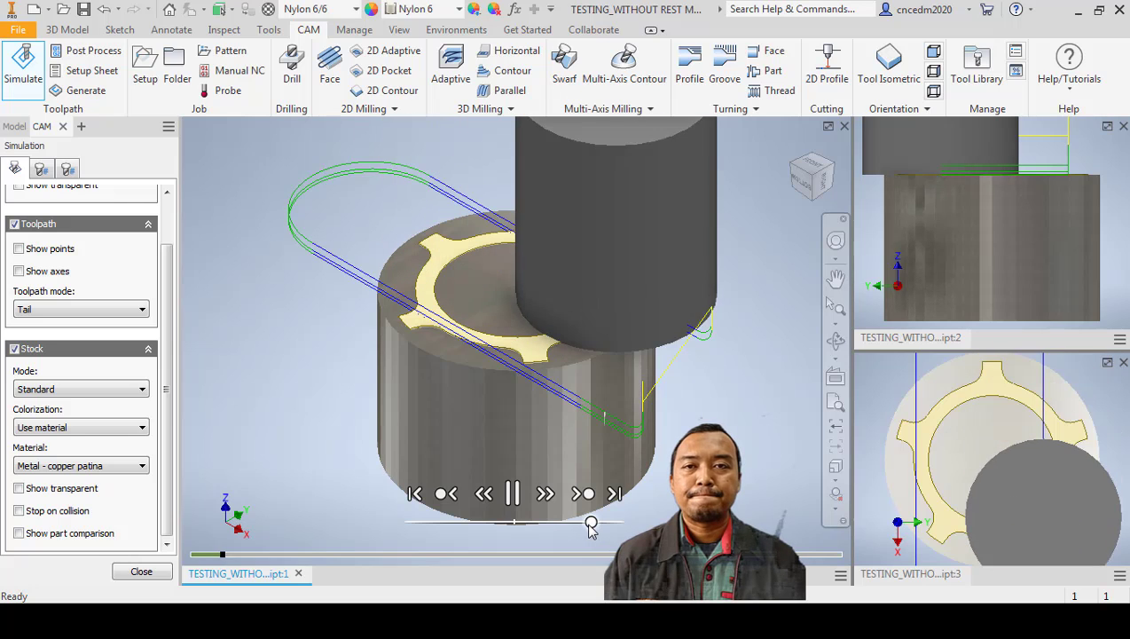
drag(591, 523, 571, 524)
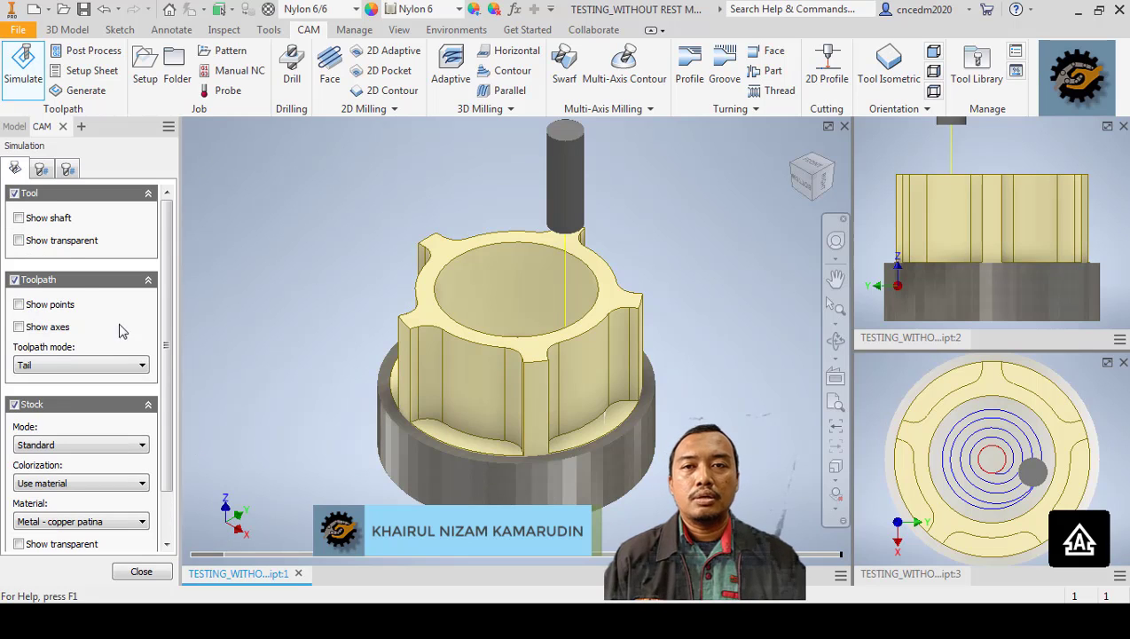
- Review the simulation's position and operation information and its machining statistics, and close the simulation
click(46, 173)
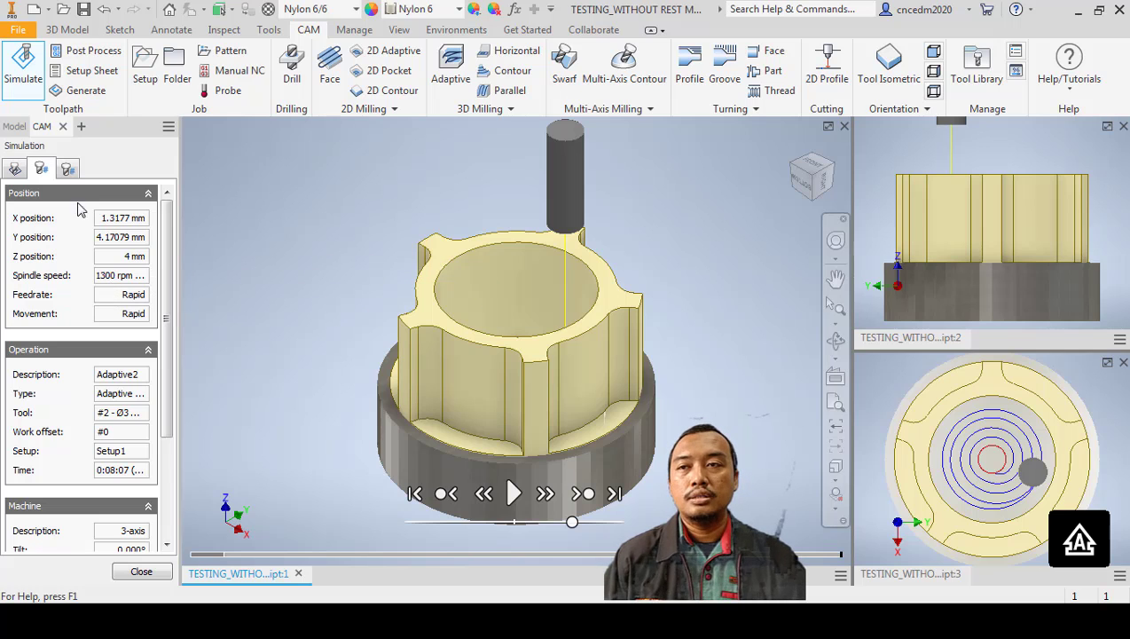
click(68, 170)
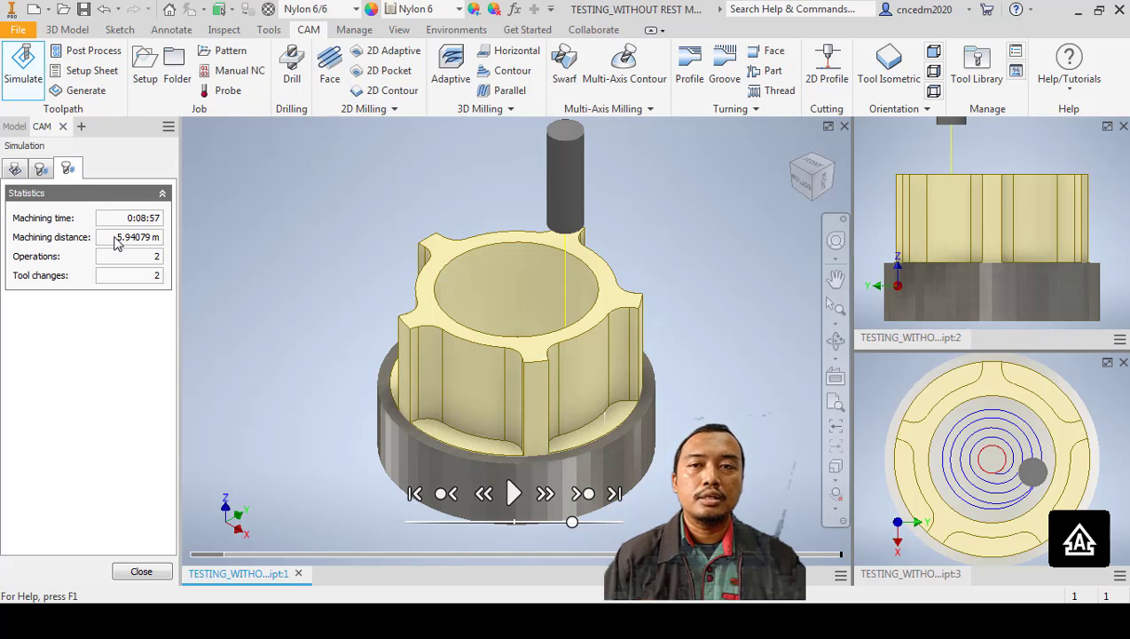
mouse_move(121, 221)
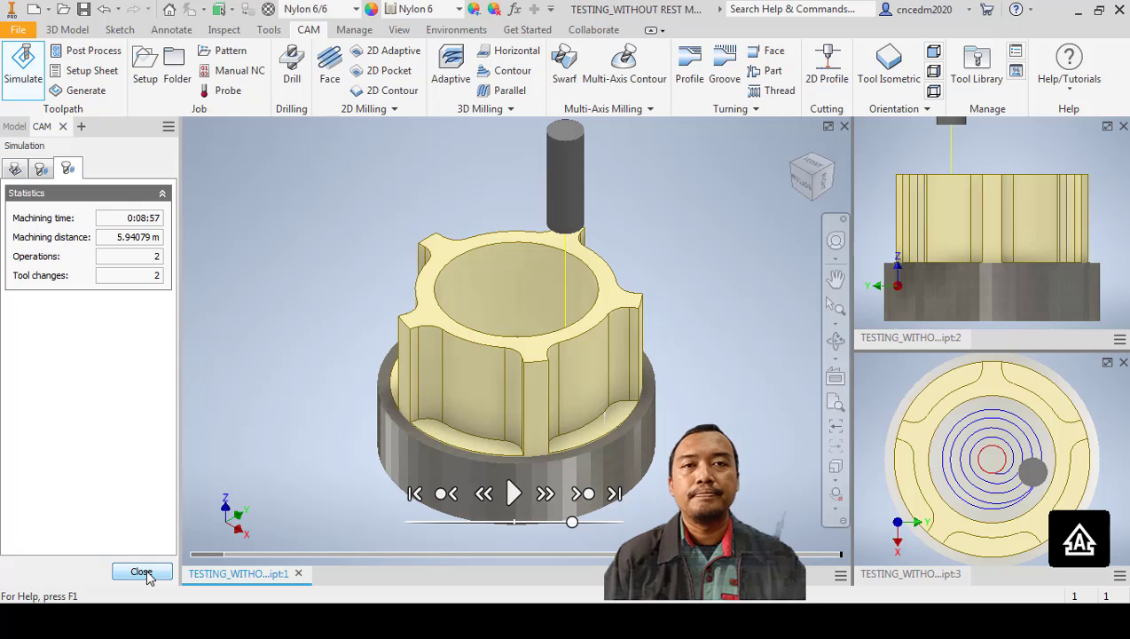
click(143, 572)
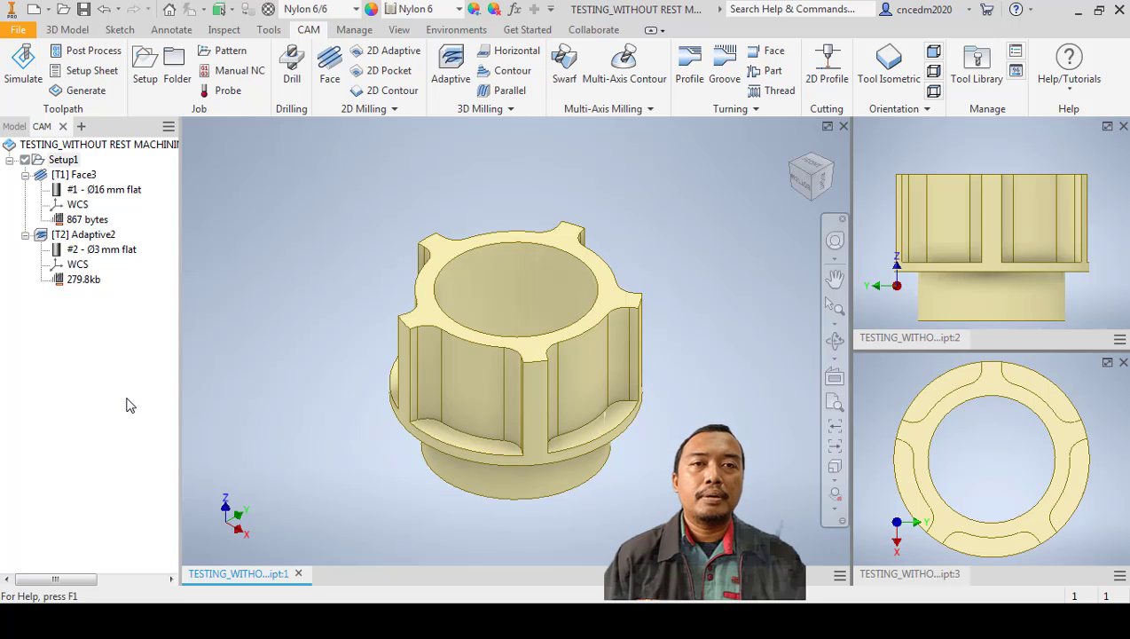
- Open post processing for Setup1, filter the post configurations to Milling and the Fanuc vendor, and look through the other available vendors
click(64, 160)
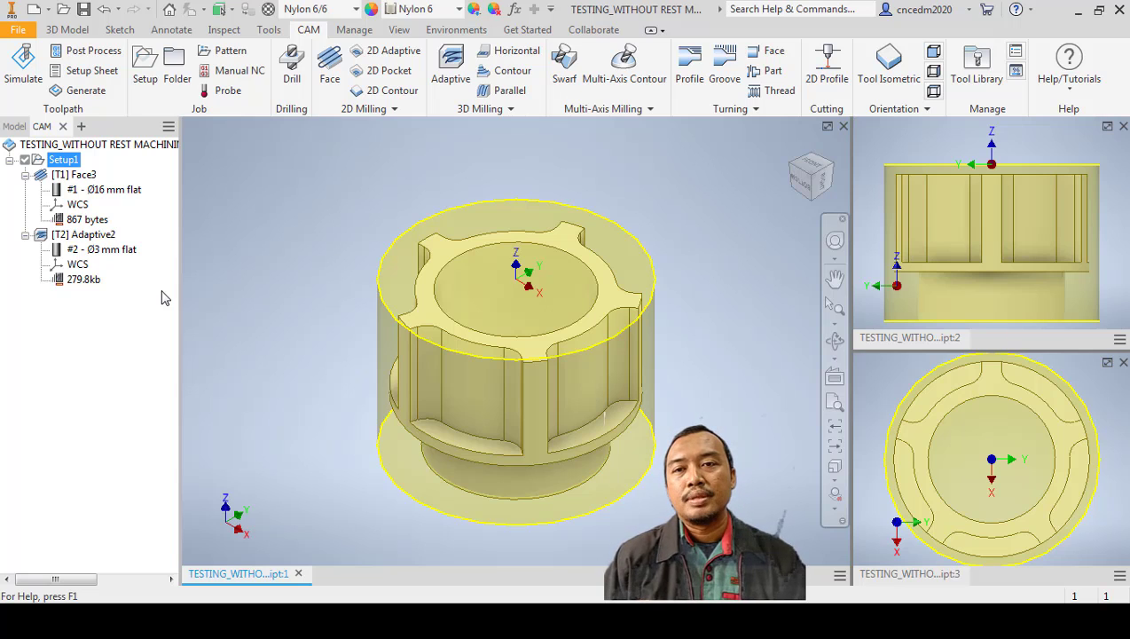
click(162, 298)
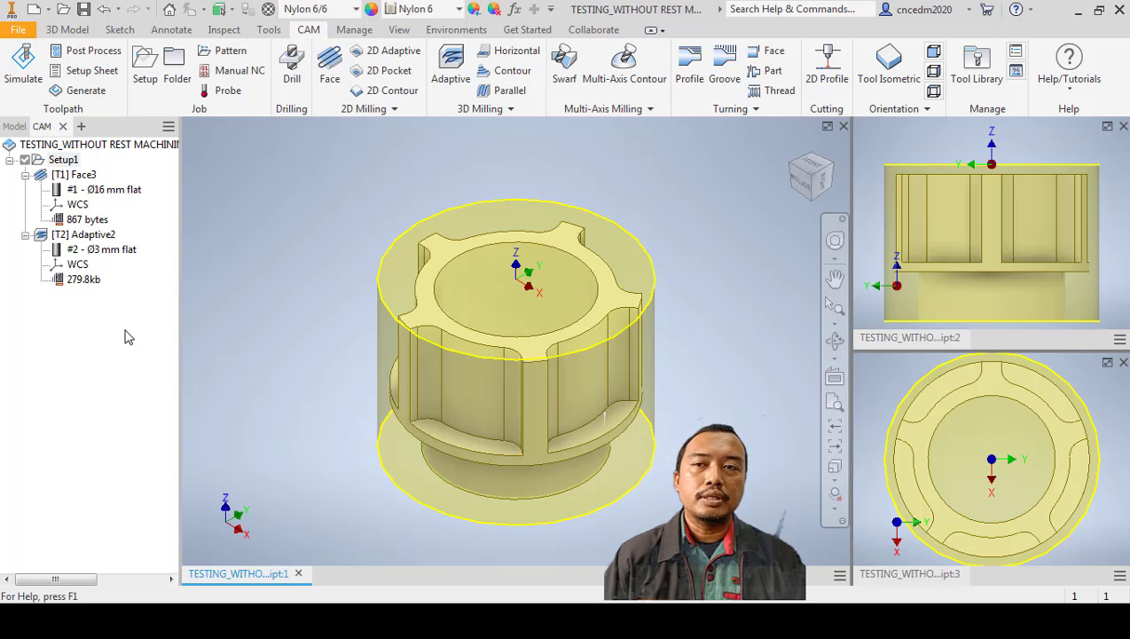
click(93, 52)
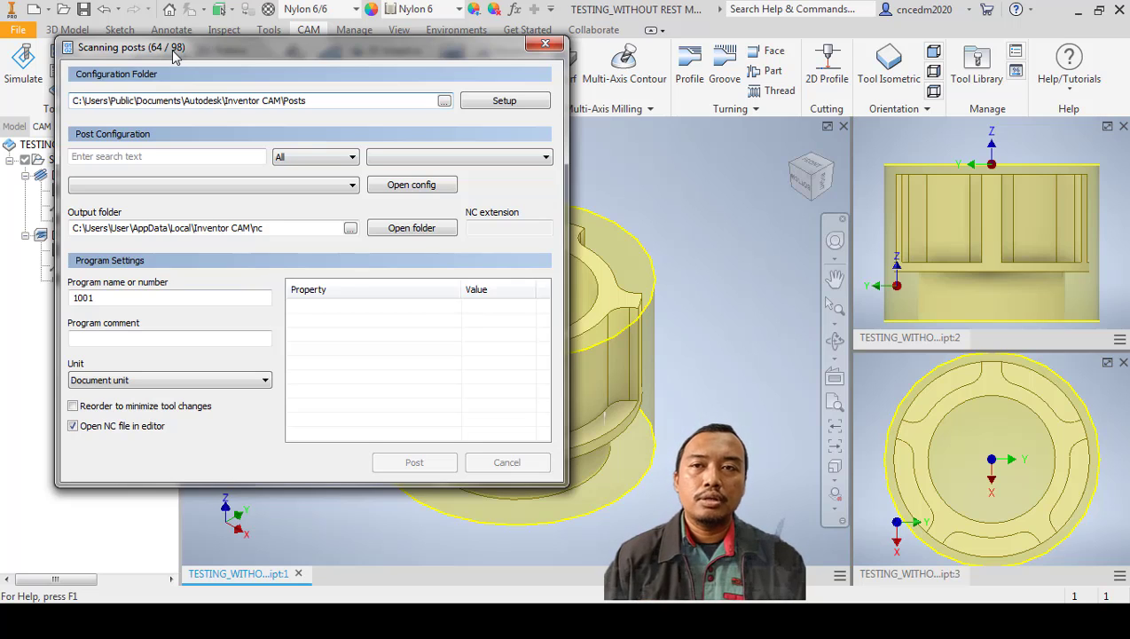
click(353, 159)
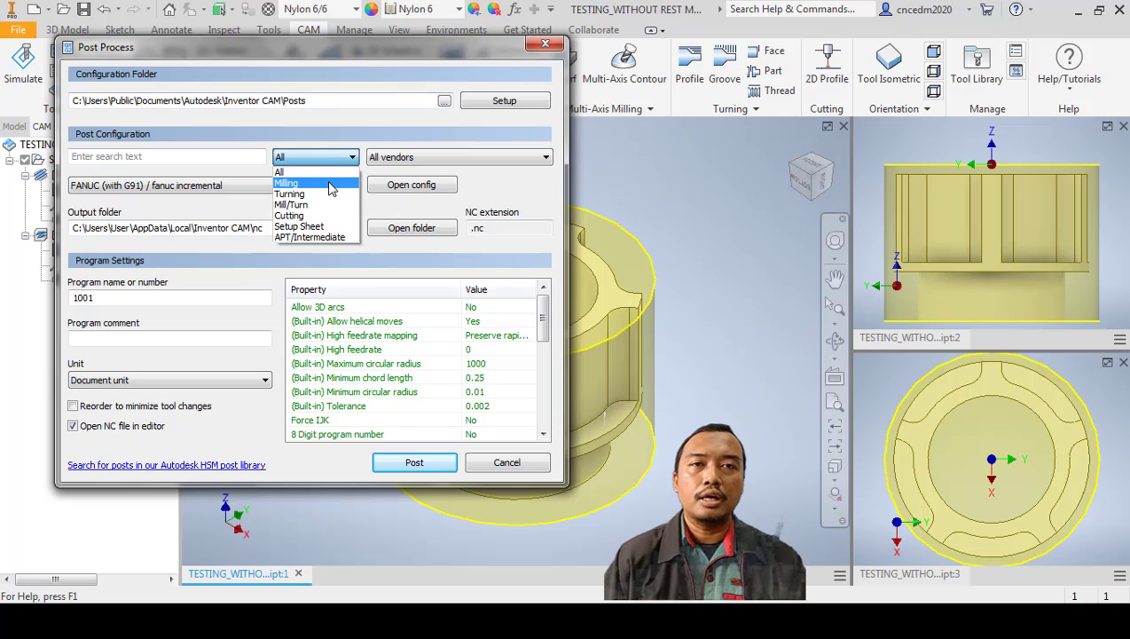
click(329, 184)
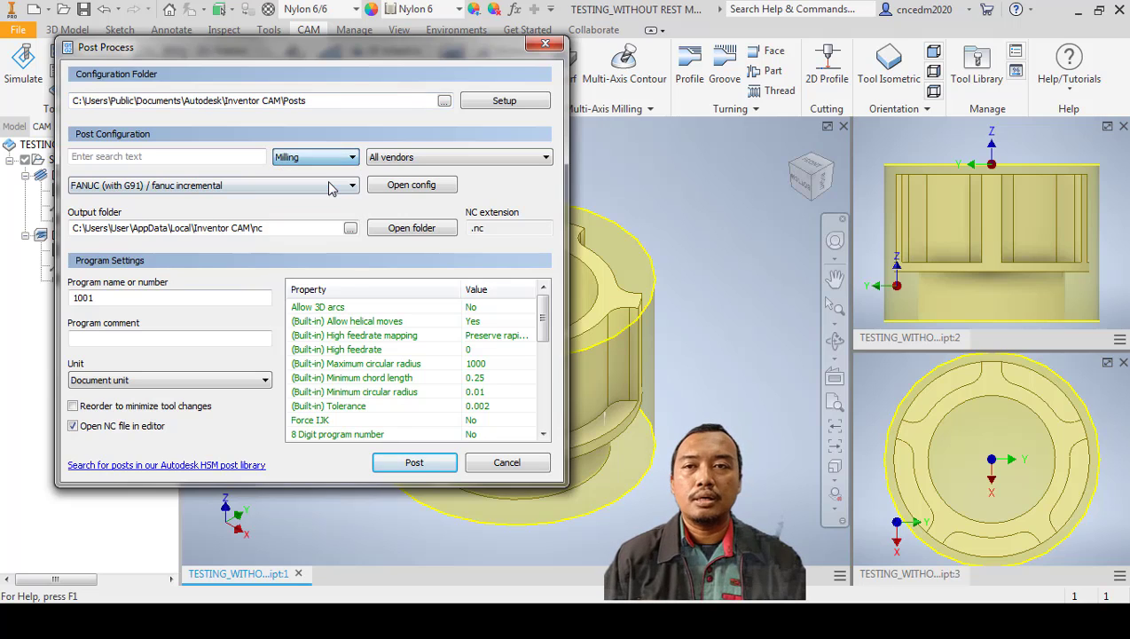
click(540, 161)
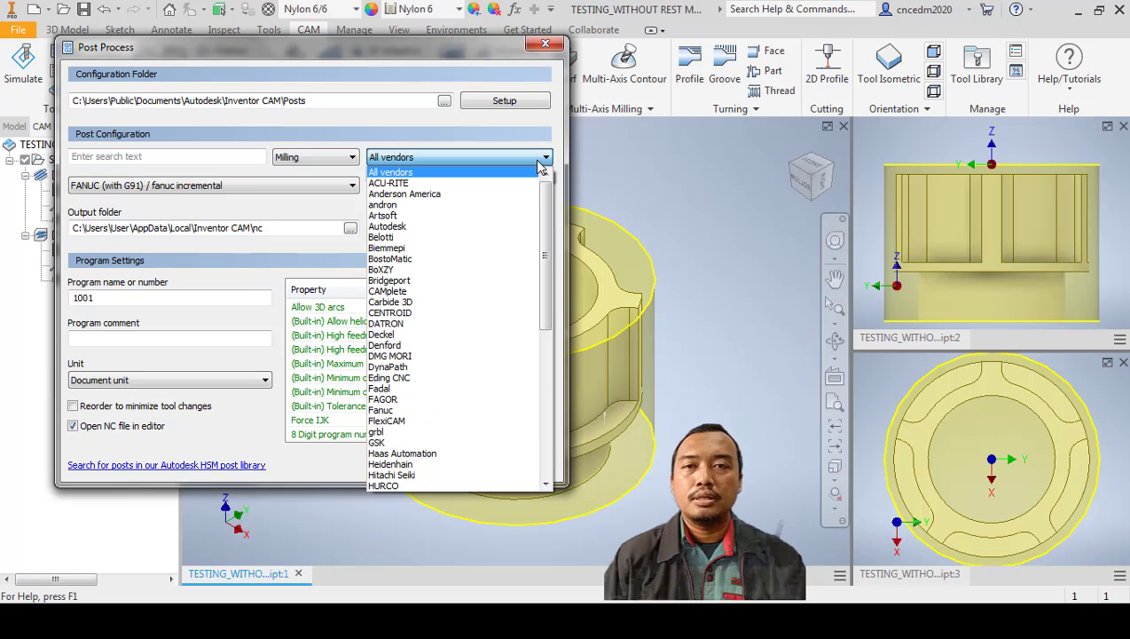
click(394, 412)
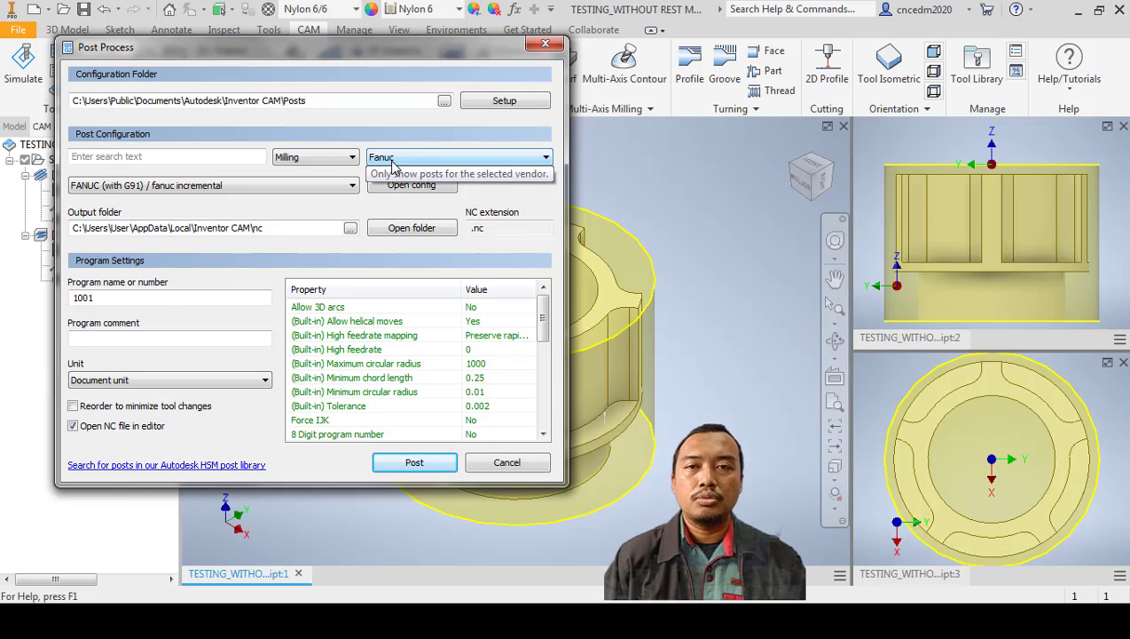
click(546, 160)
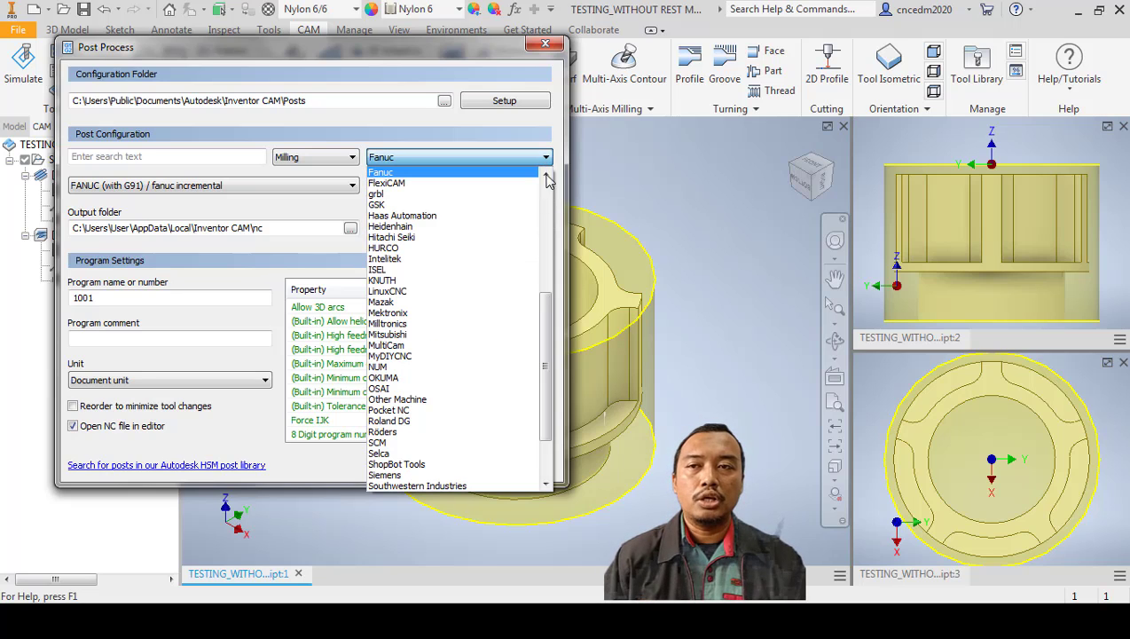
drag(545, 325, 551, 213)
scroll(554, 222, down, 5)
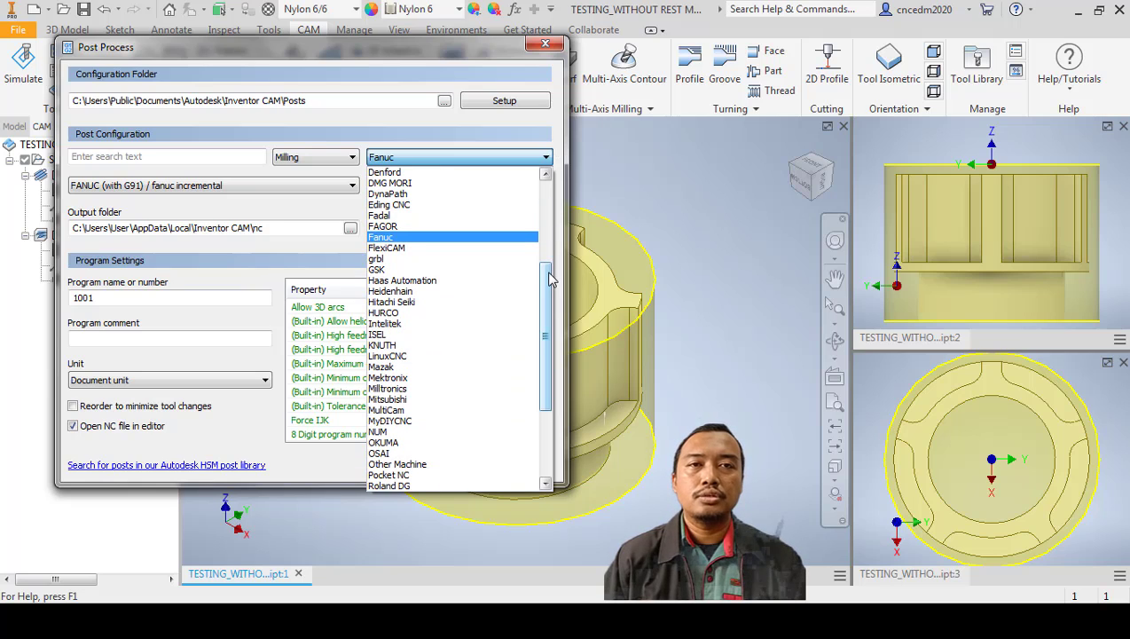
click(553, 140)
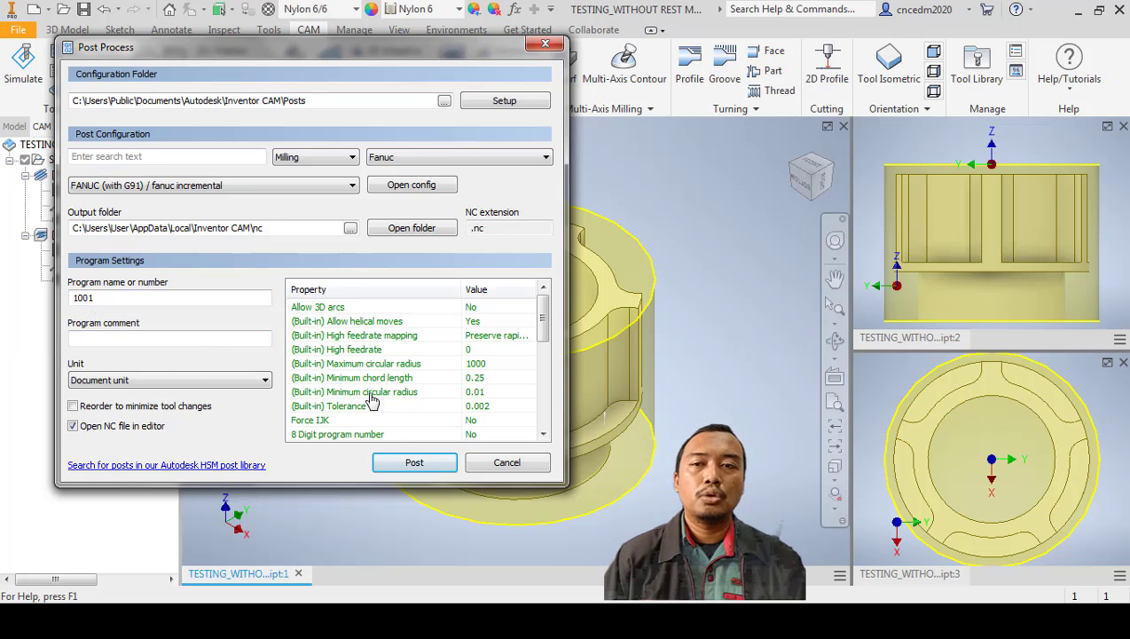
- Post program 1001 with the FANUC incremental configuration and set the save location to the Desktop
click(417, 462)
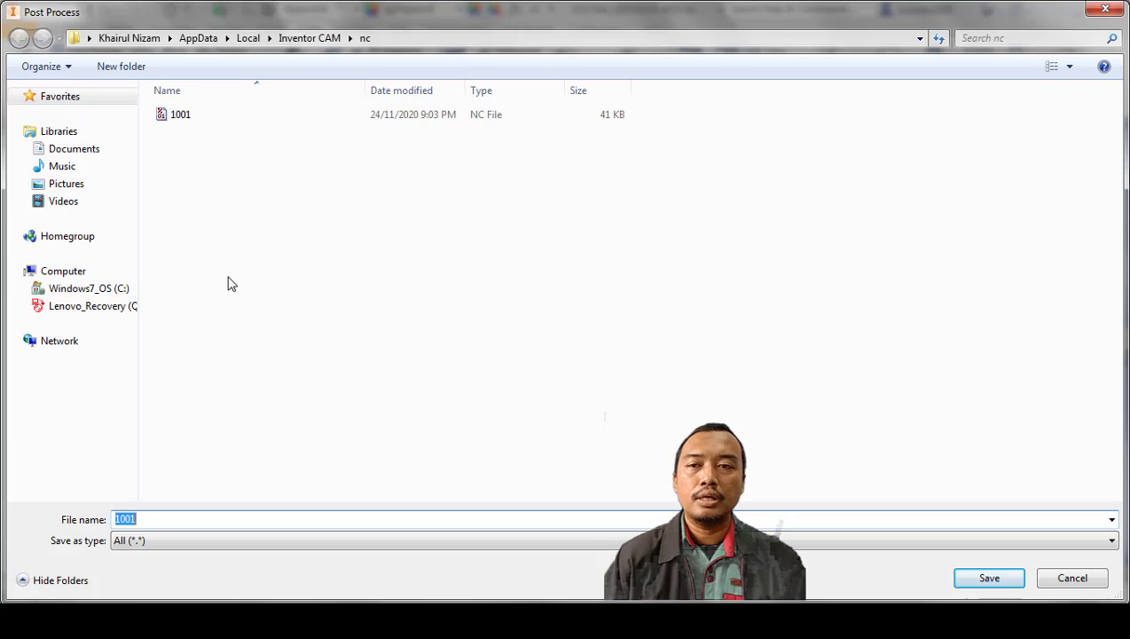
click(90, 39)
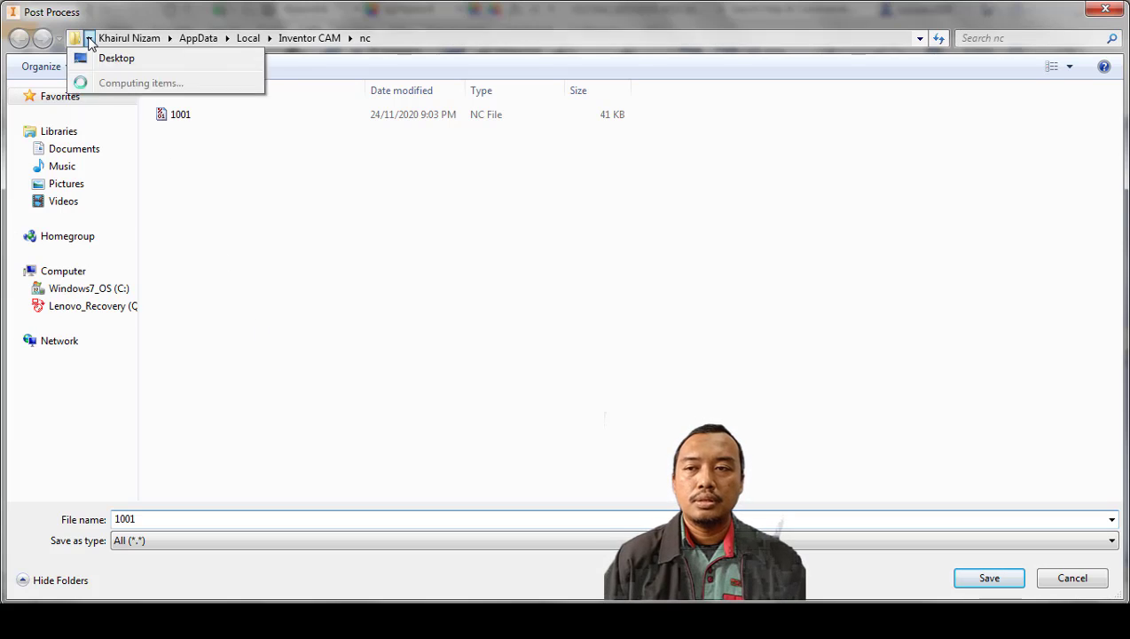
click(100, 59)
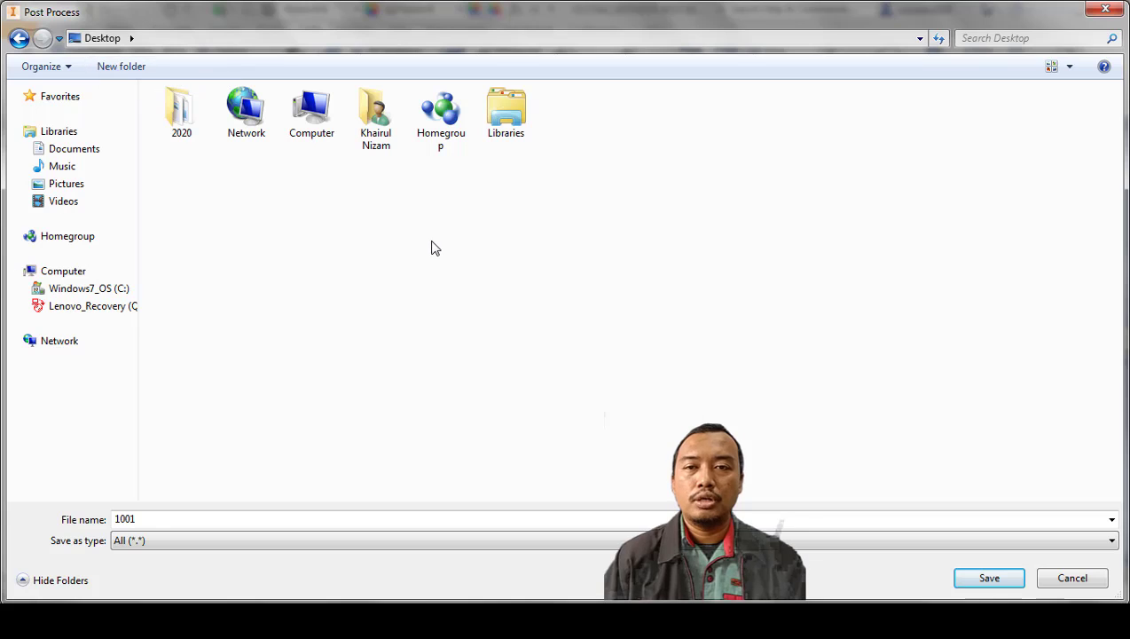
- Create a folder named PROJEK 1 on the Desktop and save the NC program 1001 inside it
right_click(512, 195)
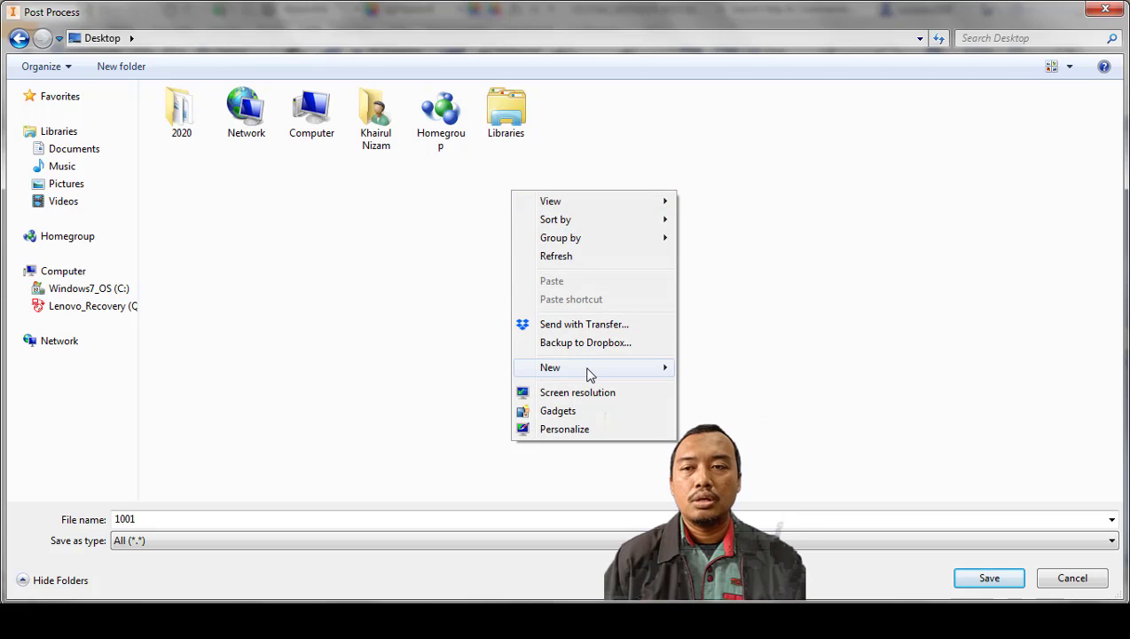
mouse_move(674, 369)
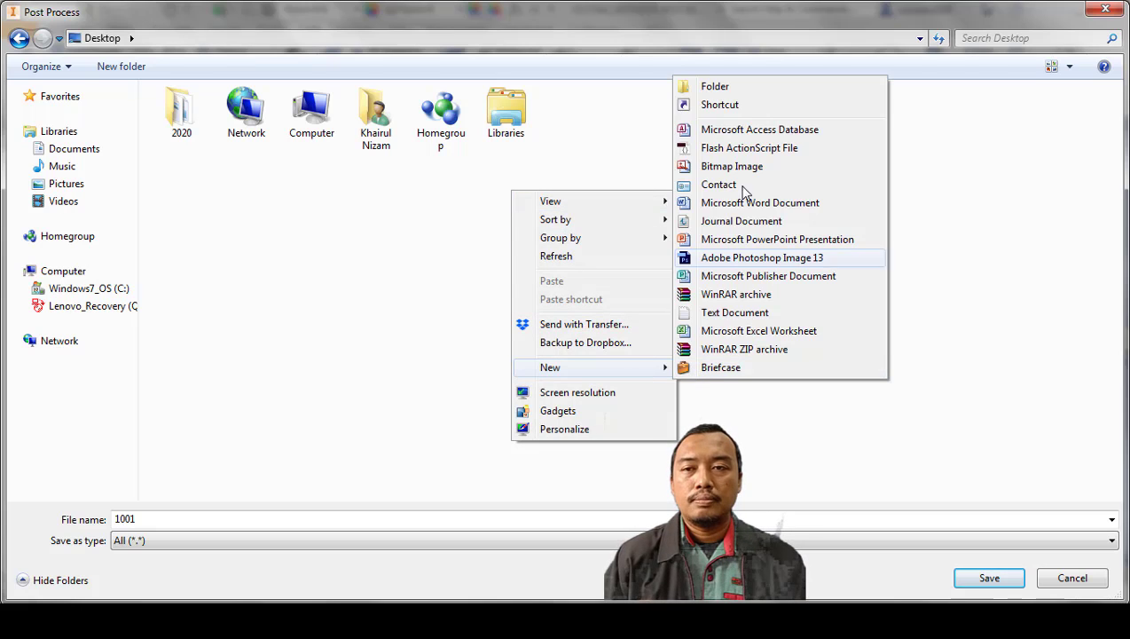
click(745, 86)
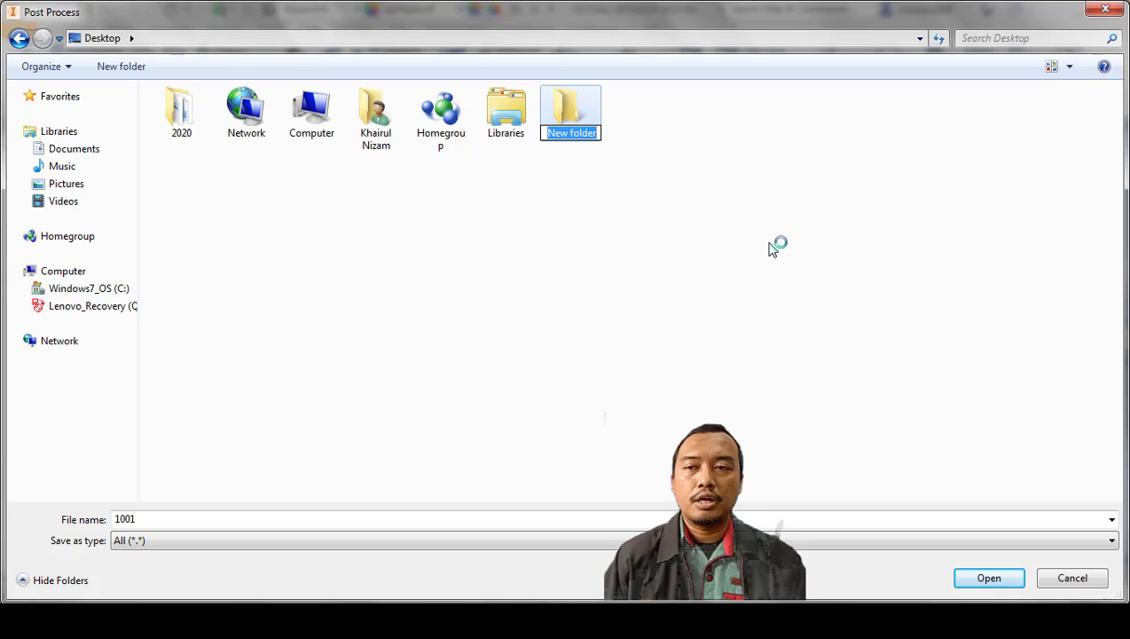
key(Caps_Lock)
text(PROJEK 1)
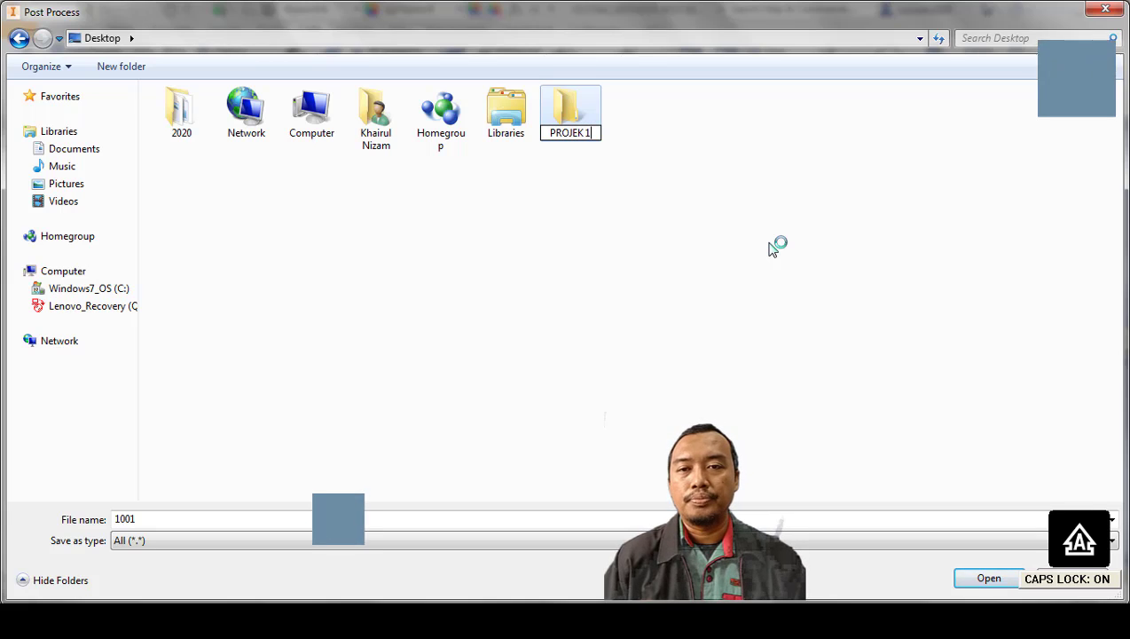
key(Return)
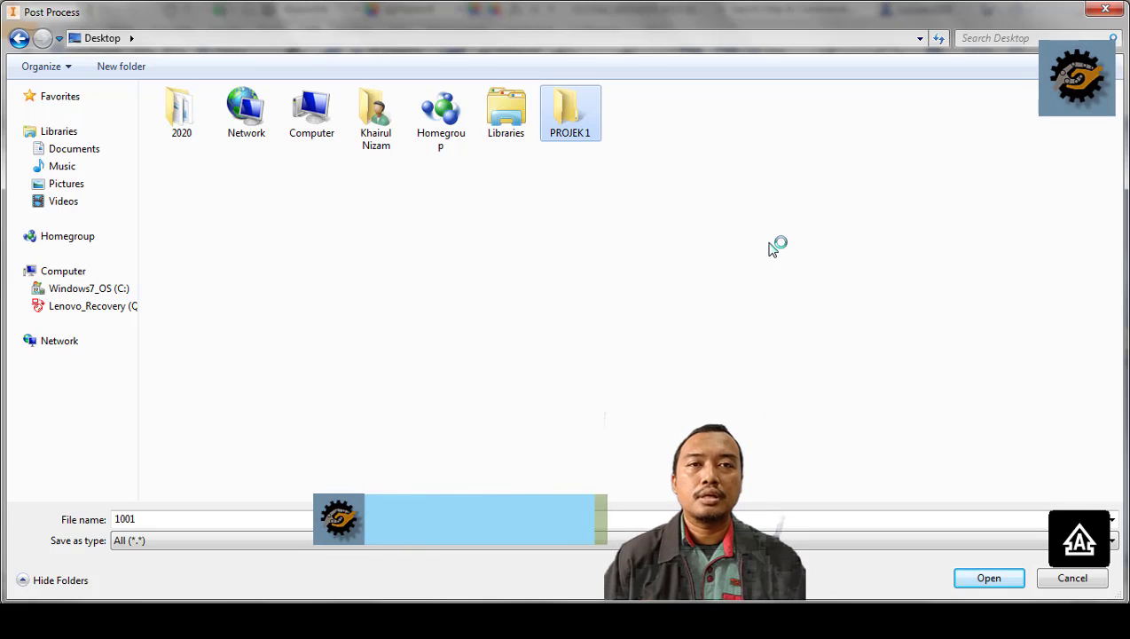
key(Return)
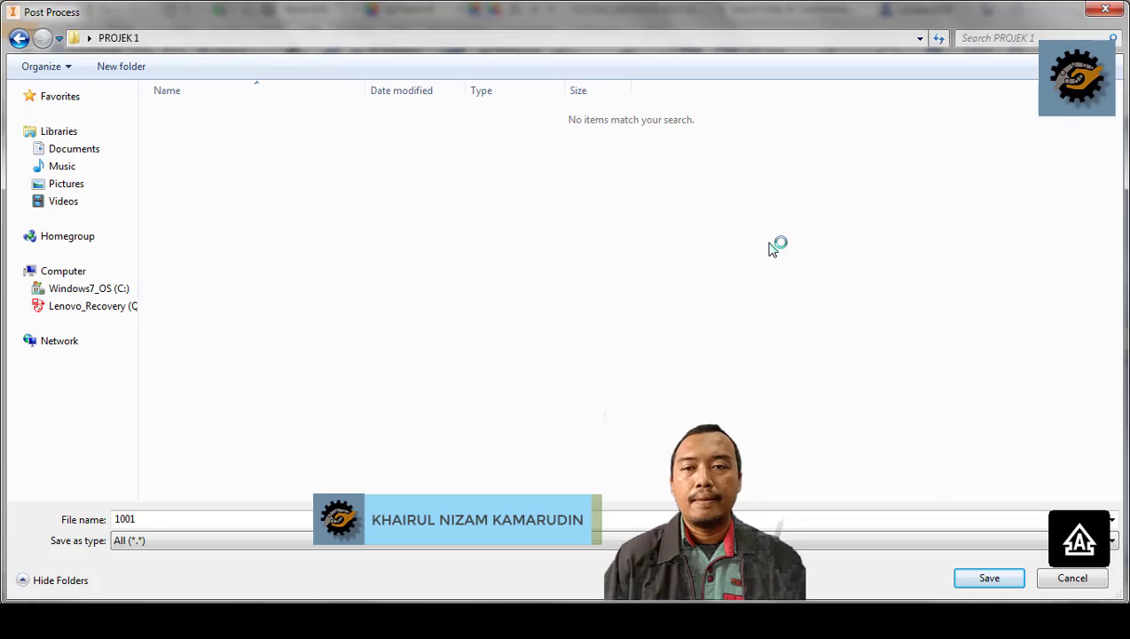
click(989, 579)
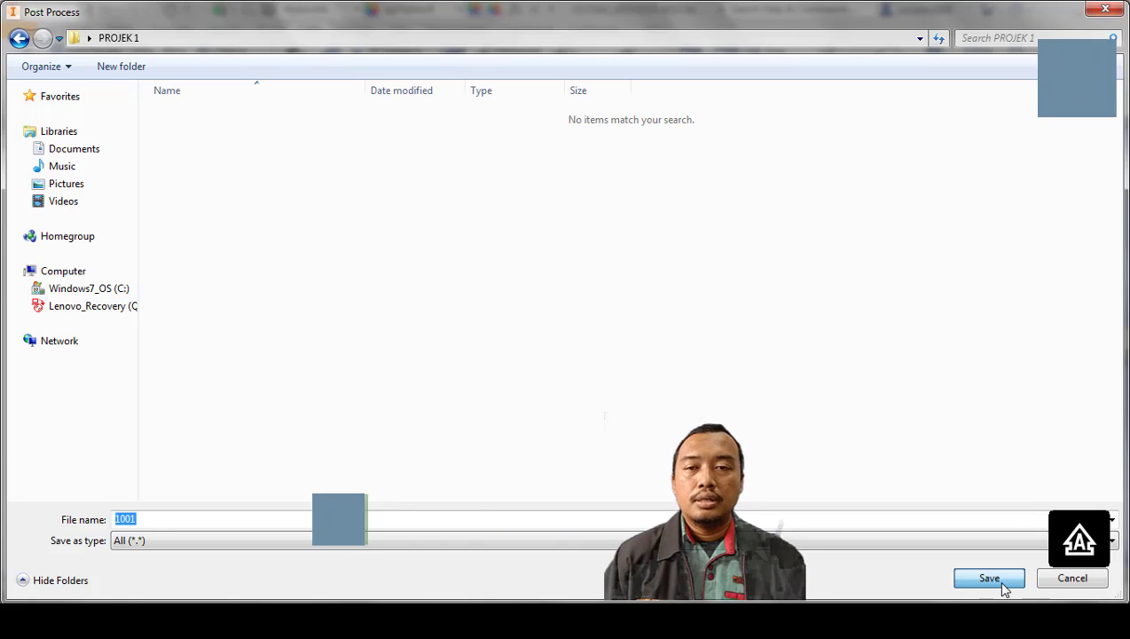
key(Caps_Lock)
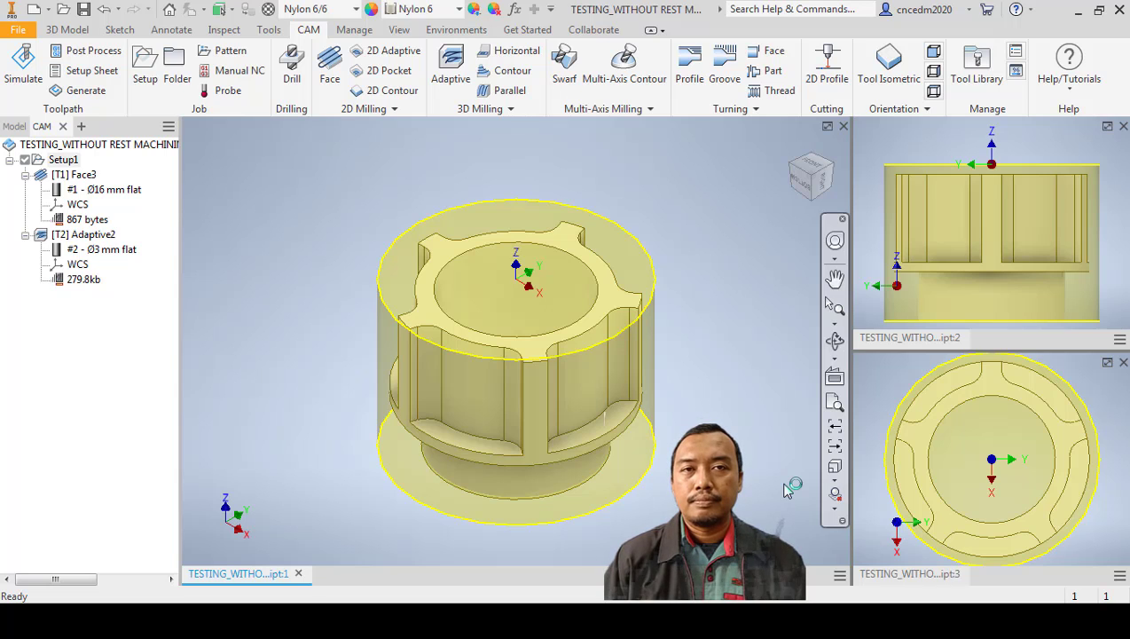
- Look through the posted 1001.nc program in Autodesk HSM Edit and try to send it to Machine 1
scroll(714, 376, down, 20)
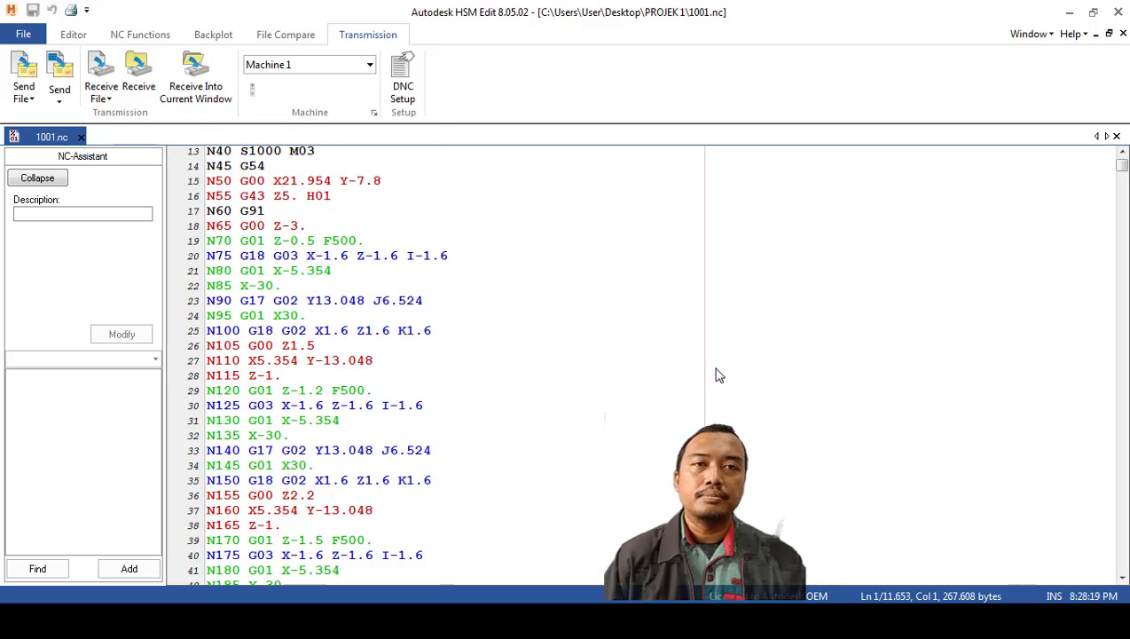
scroll(733, 372, down, 7)
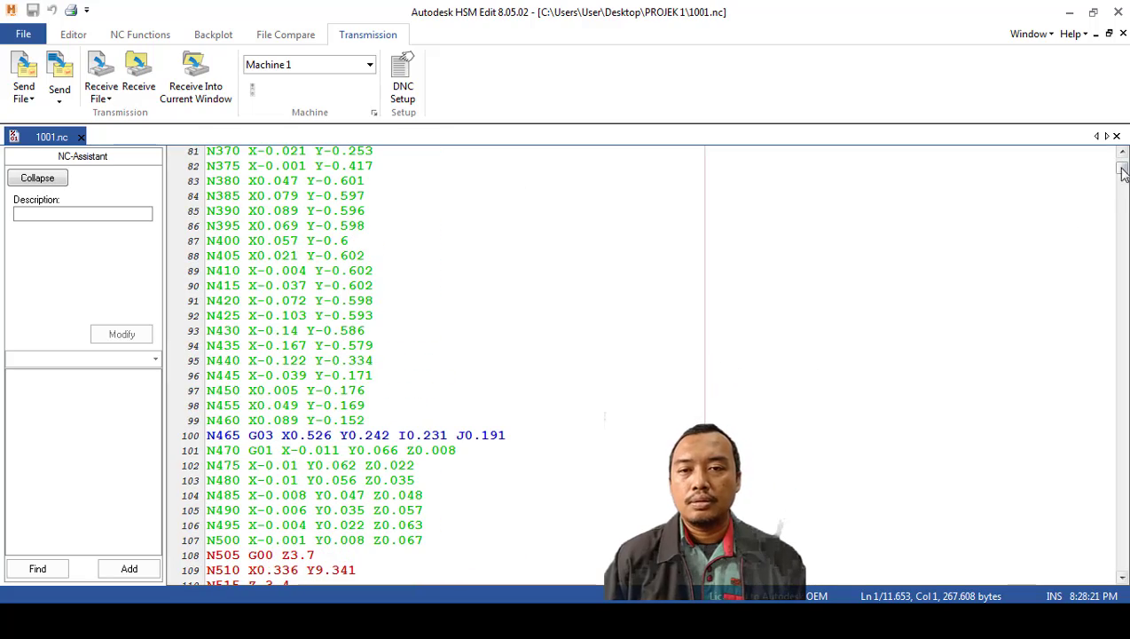
mouse_move(1122, 173)
mouse_down()
mouse_move(1119, 575)
mouse_move(1122, 162)
mouse_up()
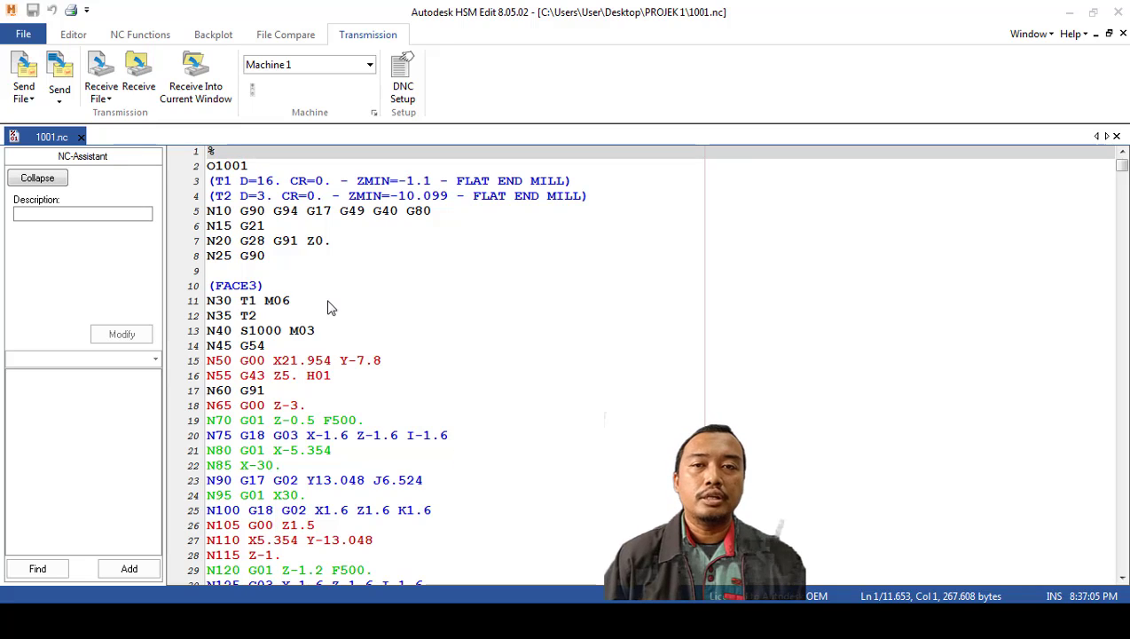
click(60, 80)
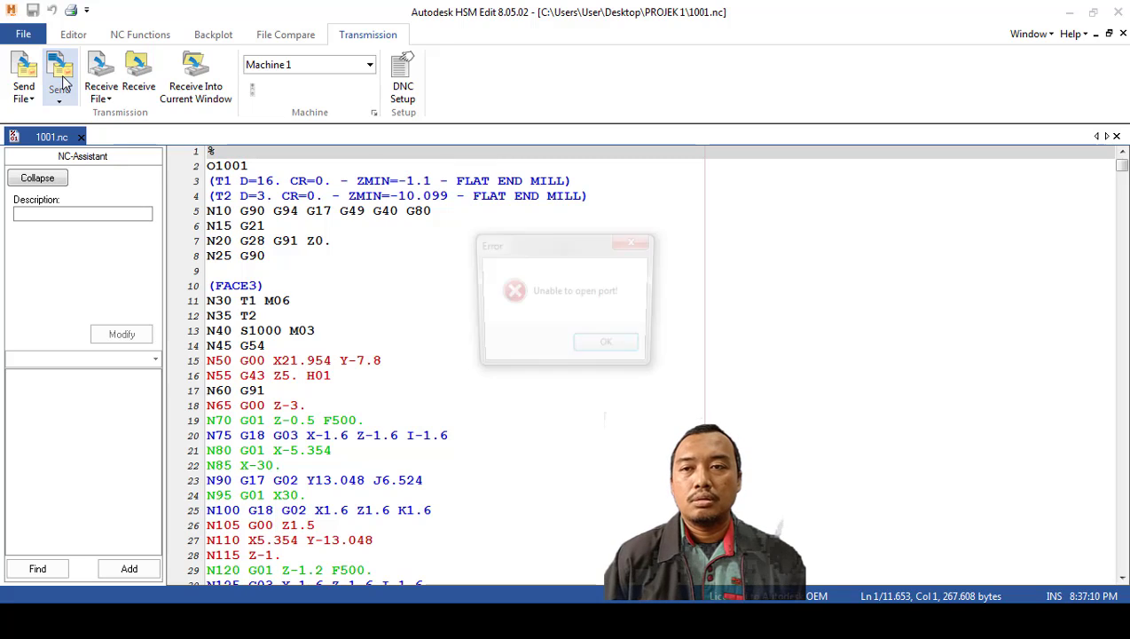